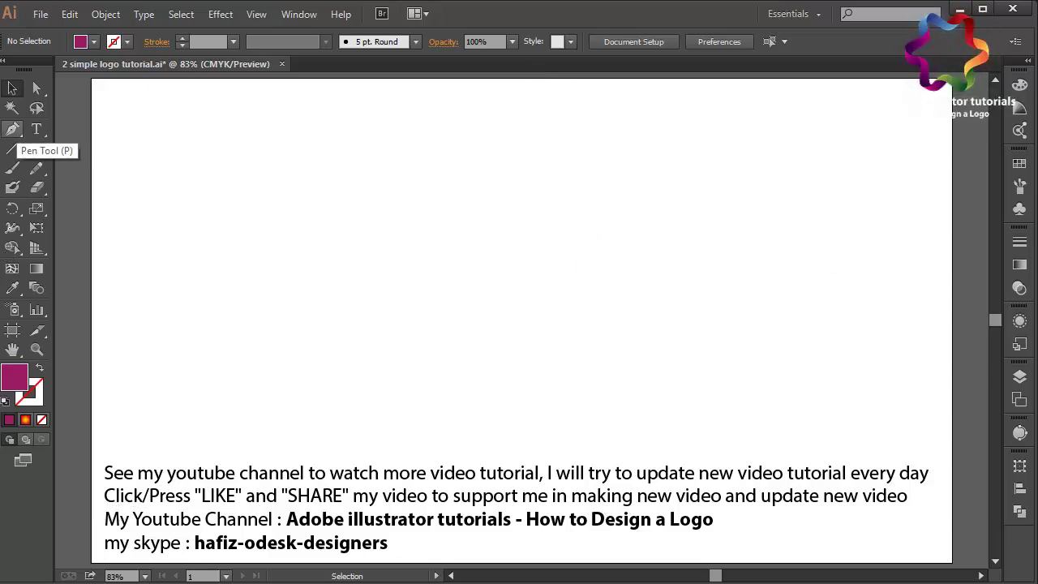
Step: Draw a large circle, then two overlapping wide ellipses across its lower part
{"action": "left_click_drag", "start_coordinate": [36, 150], "coordinate": [106, 186]}
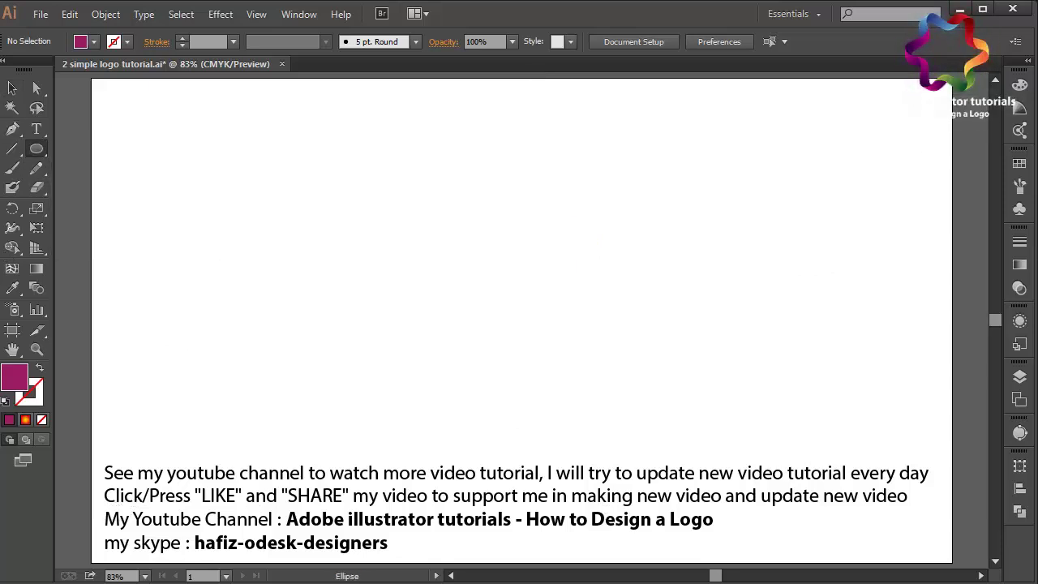
{"action": "left_click_drag", "start_coordinate": [292, 155], "coordinate": [547, 409]}
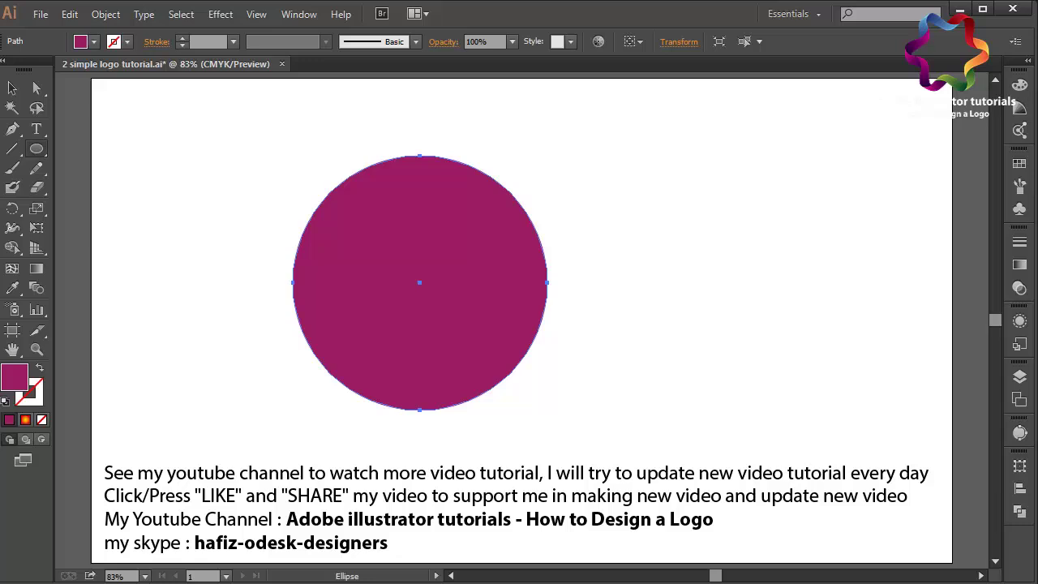
{"action": "left_click_drag", "start_coordinate": [36, 149], "coordinate": [102, 149]}
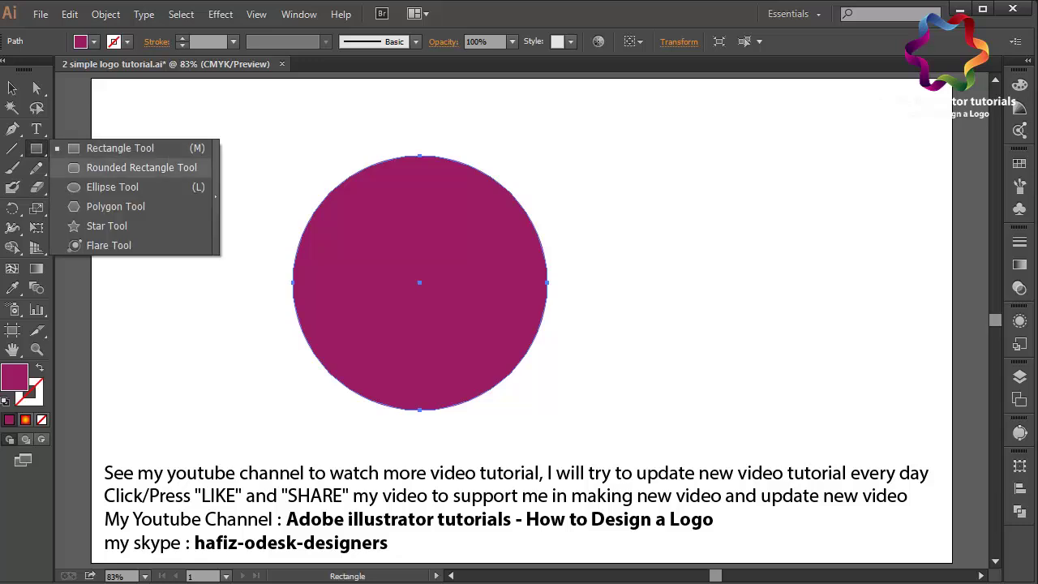
{"action": "left_click_drag", "start_coordinate": [36, 149], "coordinate": [101, 187]}
{"action": "left_click_drag", "start_coordinate": [109, 234], "coordinate": [541, 380]}
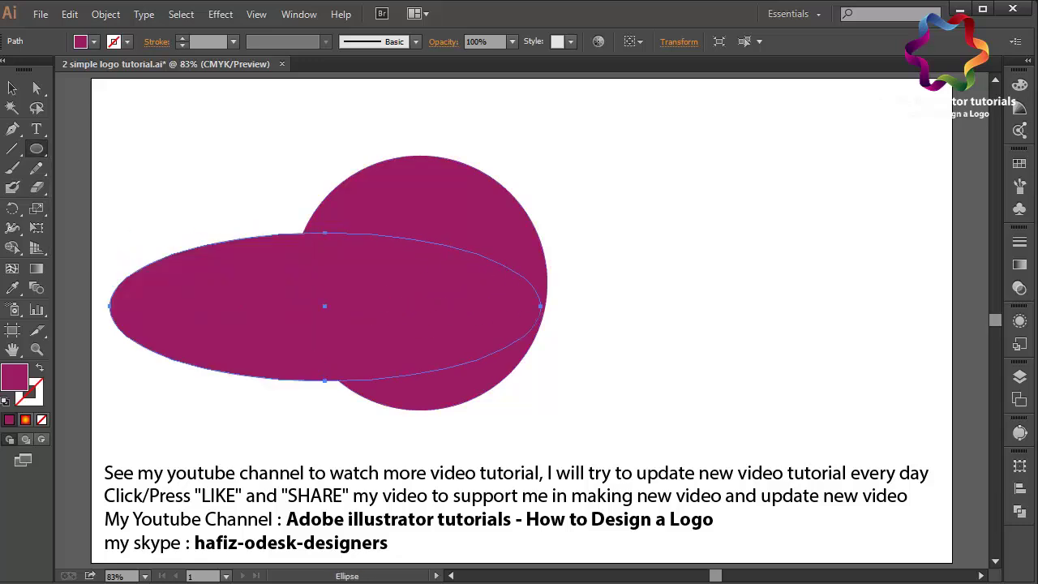
{"action": "left_click_drag", "start_coordinate": [120, 336], "coordinate": [528, 449]}
Step: Send the lower ellipse behind and move both ellipses to the right of the circle
{"action": "key", "text": "v"}
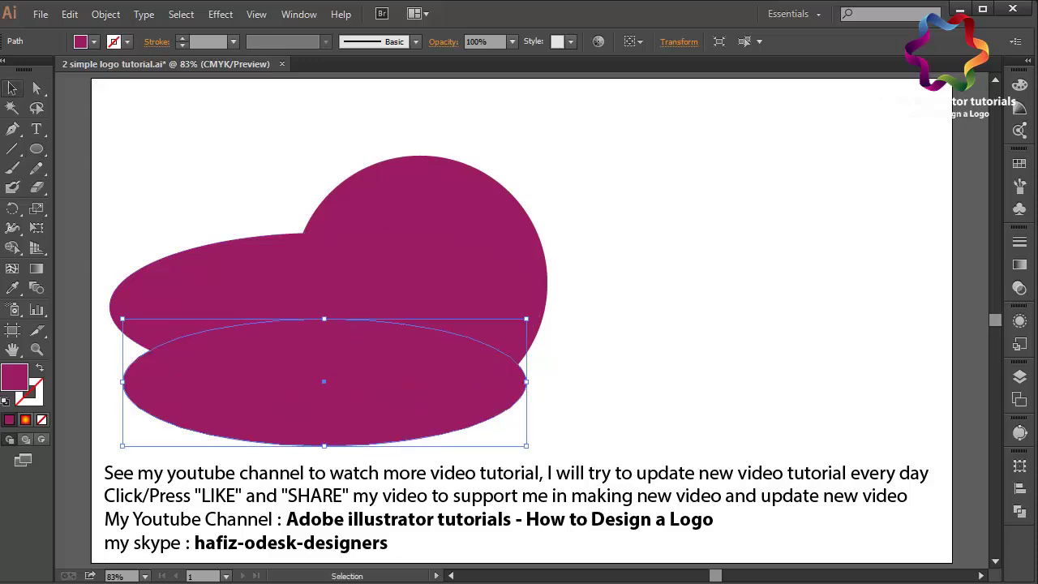
{"action": "key", "text": "ctrl+shift+bracketleft"}
{"action": "left_click", "coordinate": [325, 414], "text": "shift"}
{"action": "mouse_move", "coordinate": [325, 413]}
{"action": "left_mouse_down"}
{"action": "mouse_move", "coordinate": [692, 449]}
{"action": "mouse_move", "coordinate": [691, 370]}
{"action": "left_mouse_up"}
Step: Nudge the lower ellipse into position and reselect both ellipses
{"action": "left_click", "coordinate": [729, 309], "text": "shift"}
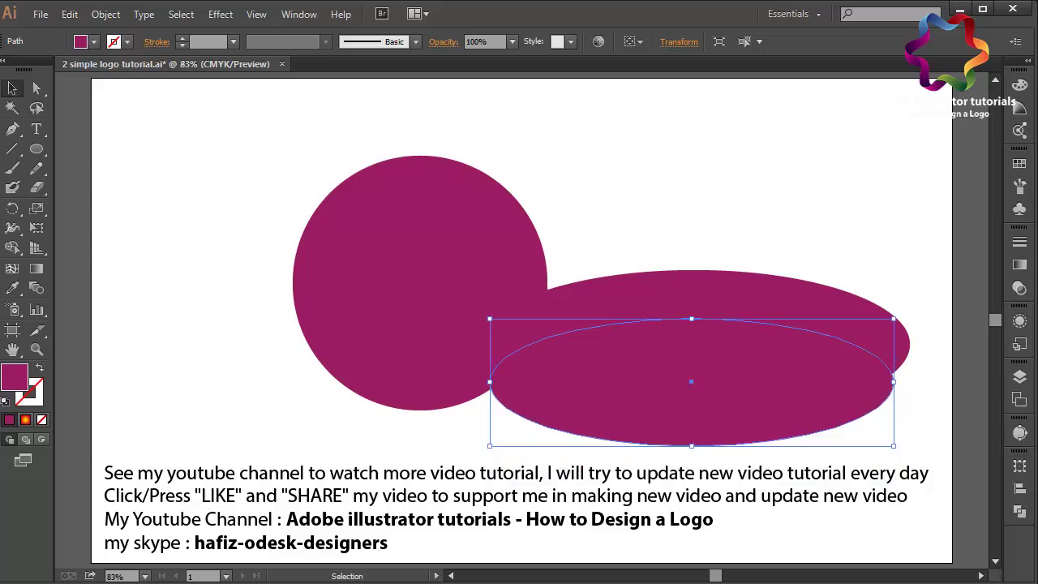
{"action": "left_click", "coordinate": [778, 292], "text": "shift"}
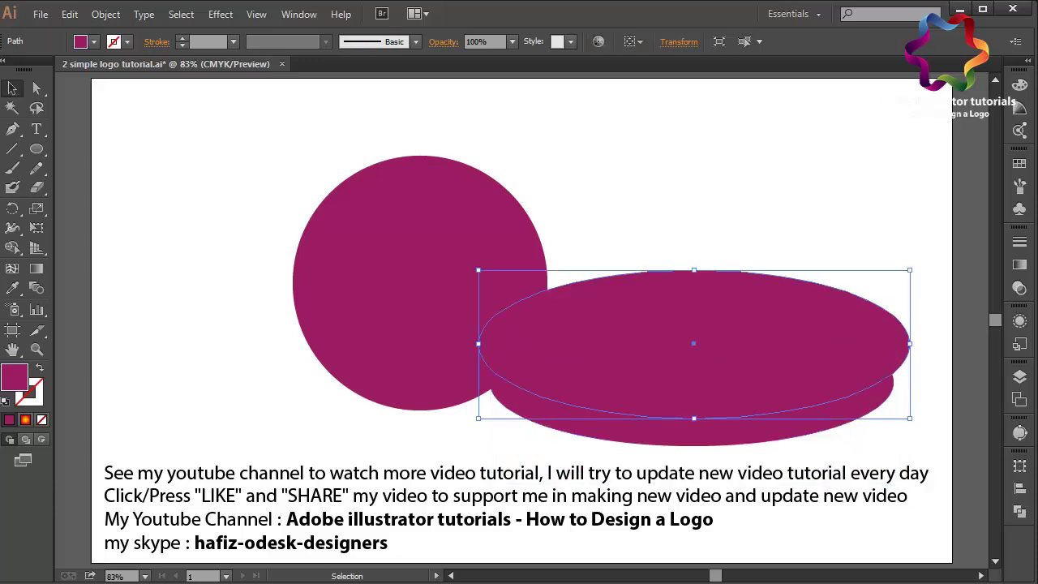
{"action": "left_click", "coordinate": [779, 292], "text": "shift"}
{"action": "left_click_drag", "start_coordinate": [691, 382], "coordinate": [693, 381]}
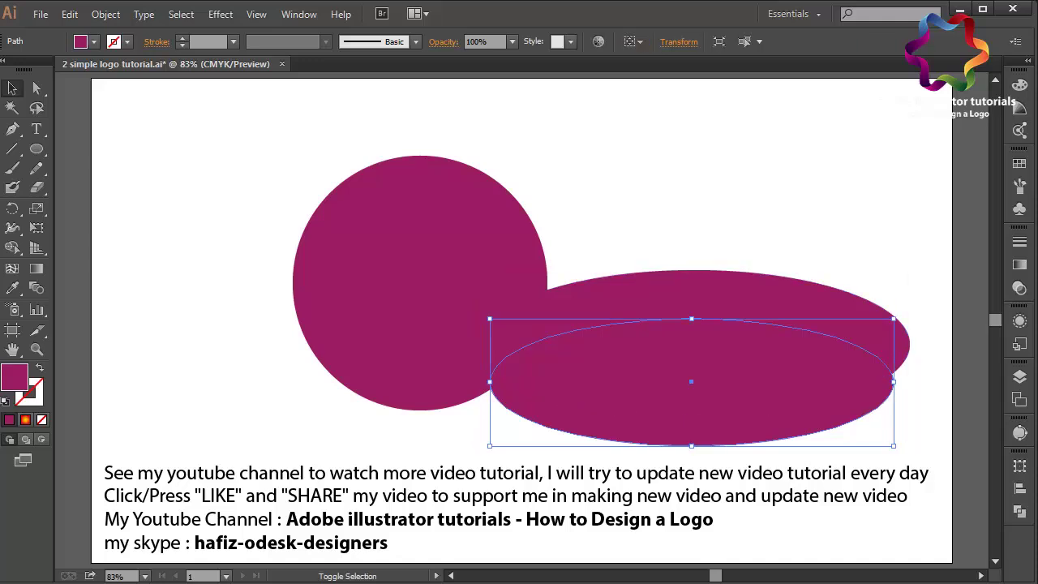
{"action": "left_click", "coordinate": [779, 292], "text": "shift"}
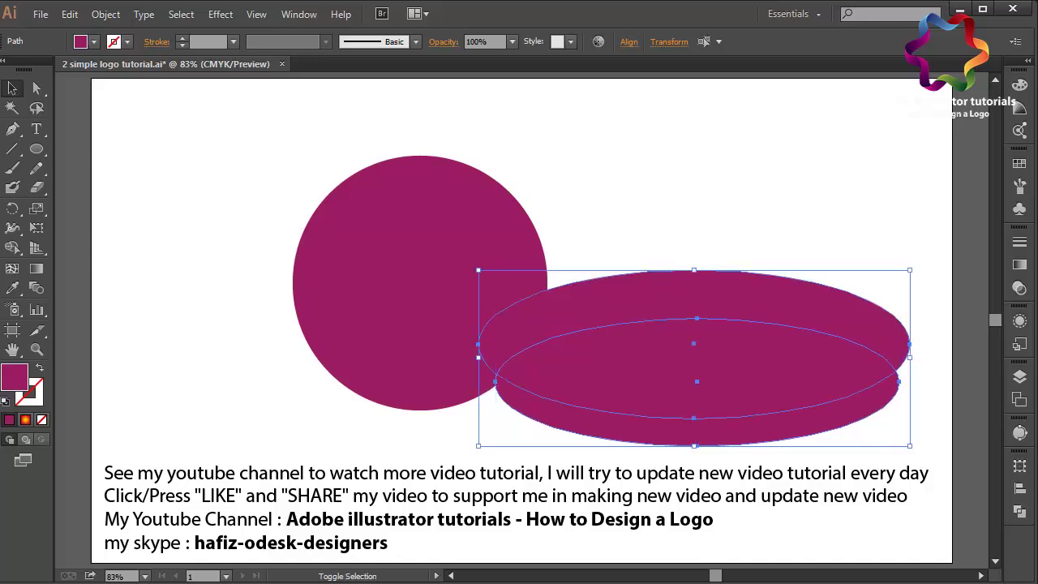
{"action": "left_click_drag", "start_coordinate": [693, 381], "coordinate": [694, 382]}
{"action": "left_click", "coordinate": [778, 292], "text": "shift"}
{"action": "left_click", "coordinate": [694, 381]}
{"action": "left_click", "coordinate": [778, 292], "text": "shift"}
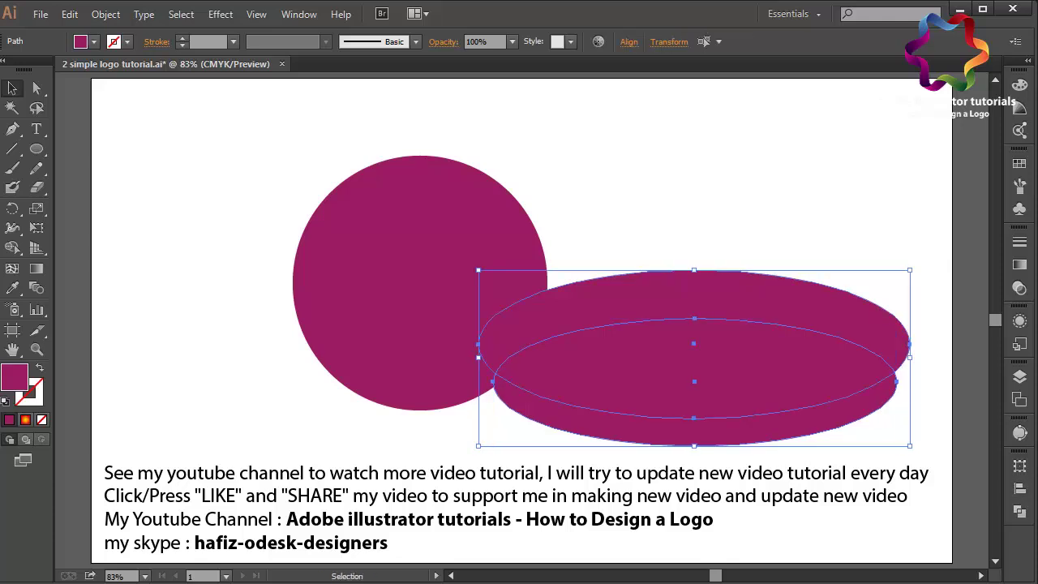
Step: Subtract the lower ellipse with Minus Front and place the crescent under the circle
{"action": "left_click", "coordinate": [1019, 511]}
{"action": "left_click", "coordinate": [858, 492]}
{"action": "left_click", "coordinate": [1019, 511]}
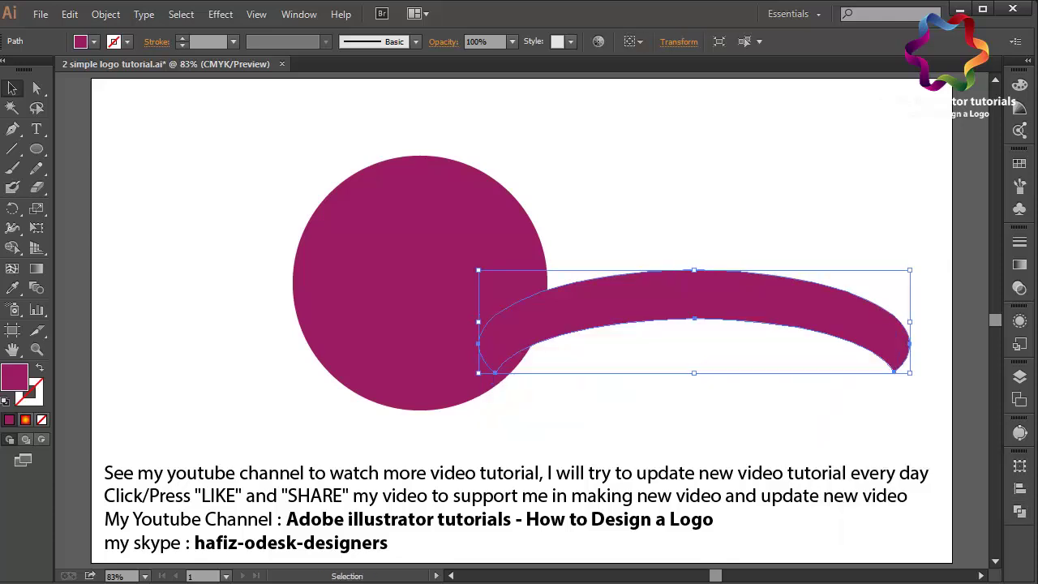
{"action": "left_click_drag", "start_coordinate": [694, 296], "coordinate": [423, 348]}
Step: Bring the circle in front of the arch and centre it above the arch
{"action": "left_click", "coordinate": [420, 243]}
{"action": "key", "text": "ctrl+shift+bracketright"}
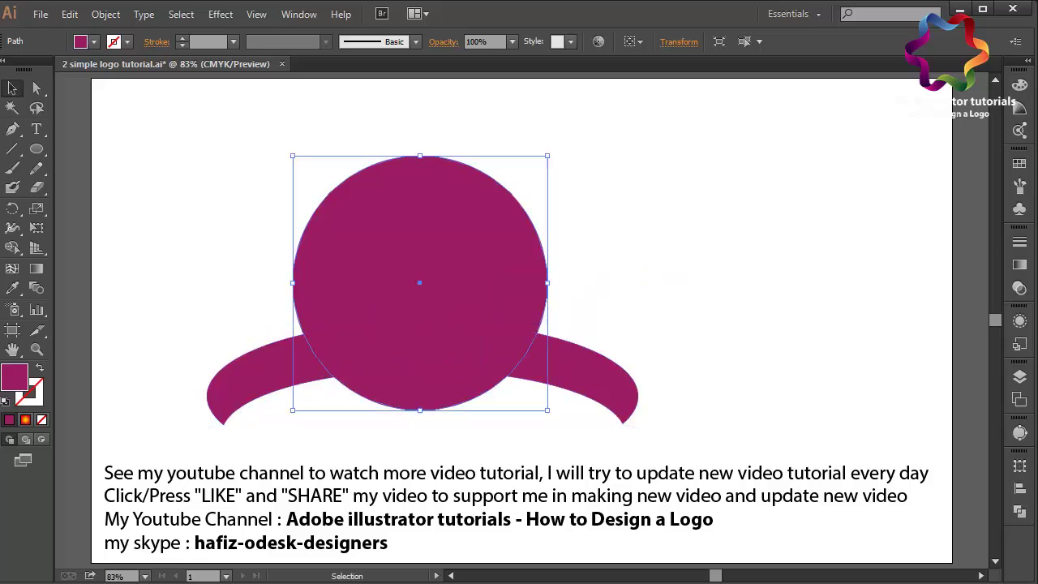
{"action": "left_click", "coordinate": [243, 381], "text": "shift"}
{"action": "left_click_drag", "start_coordinate": [419, 243], "coordinate": [421, 243]}
{"action": "left_click", "coordinate": [243, 381], "text": "shift"}
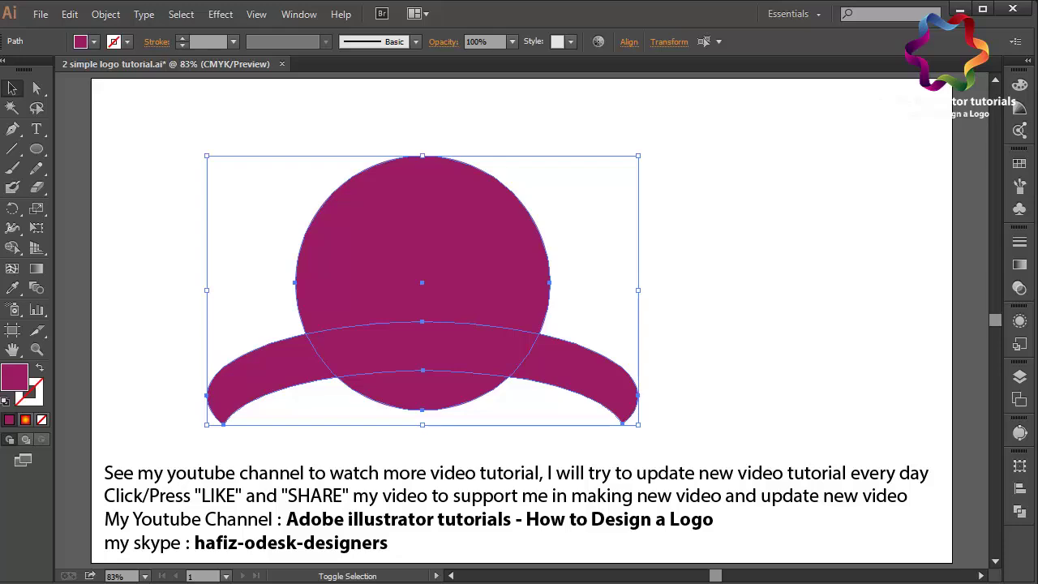
Step: Copy the arch, paste it in front, and move the copy lower
{"action": "left_click", "coordinate": [730, 365]}
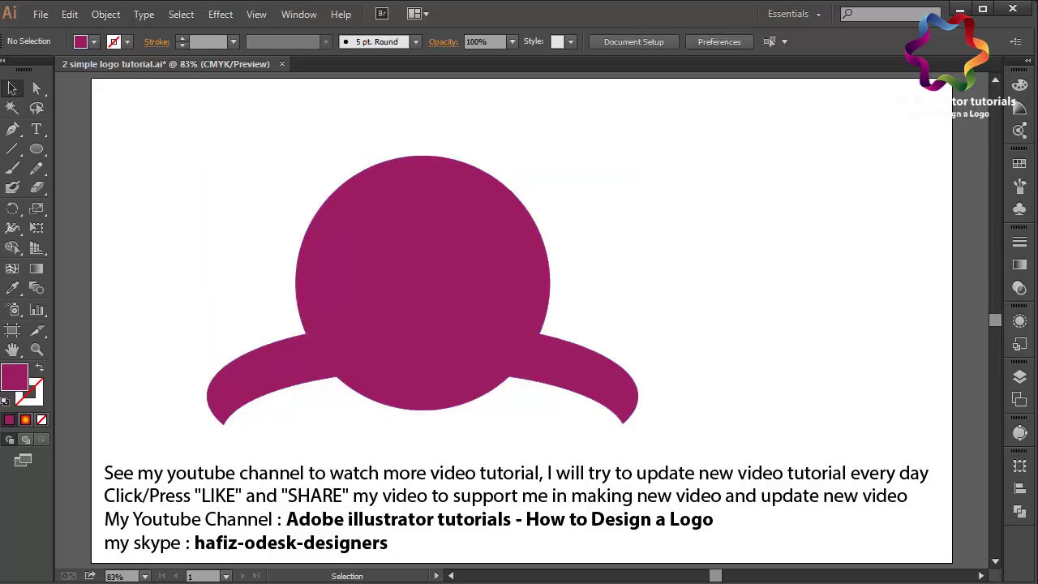
{"action": "left_click", "coordinate": [243, 381]}
{"action": "left_click", "coordinate": [70, 14]}
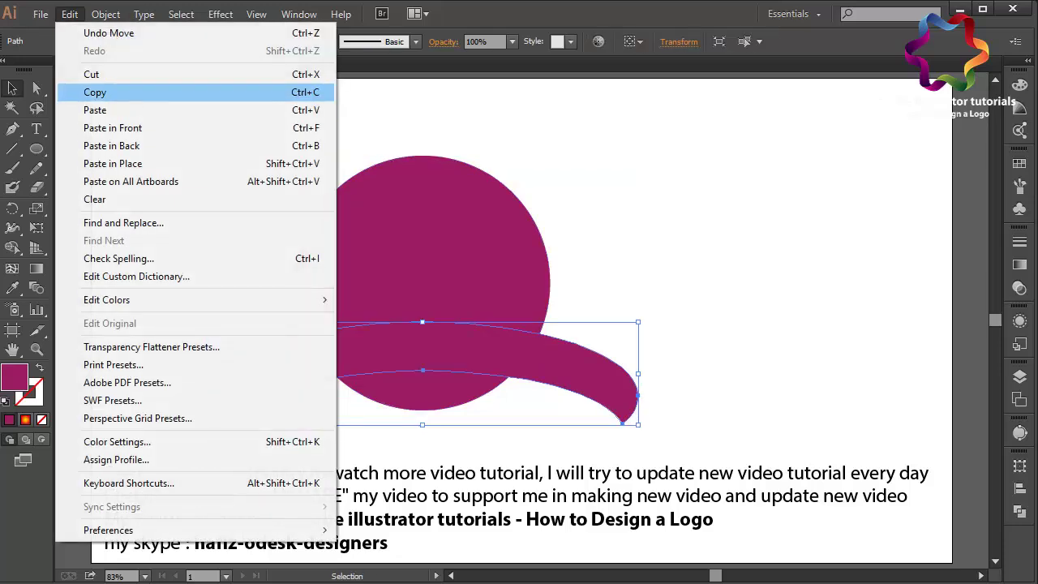
{"action": "left_click", "coordinate": [97, 93]}
{"action": "left_click", "coordinate": [70, 14]}
{"action": "left_click", "coordinate": [113, 127]}
{"action": "left_click_drag", "start_coordinate": [422, 397], "coordinate": [425, 458]}
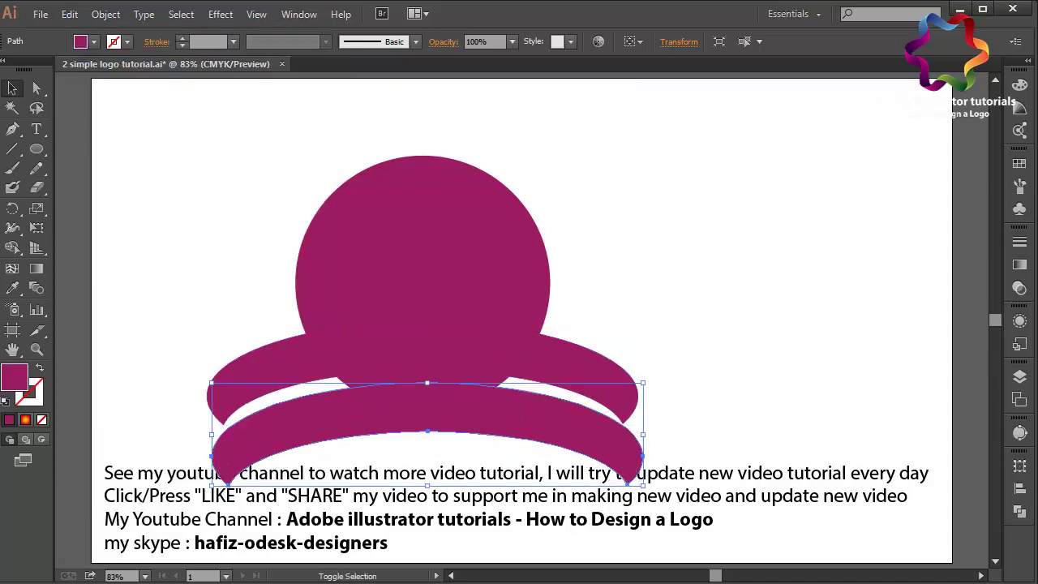
Step: Subtract both arches from the circle with Pathfinder Minus Front
{"action": "left_click", "coordinate": [243, 382], "text": "shift"}
{"action": "left_click", "coordinate": [421, 243], "text": "shift"}
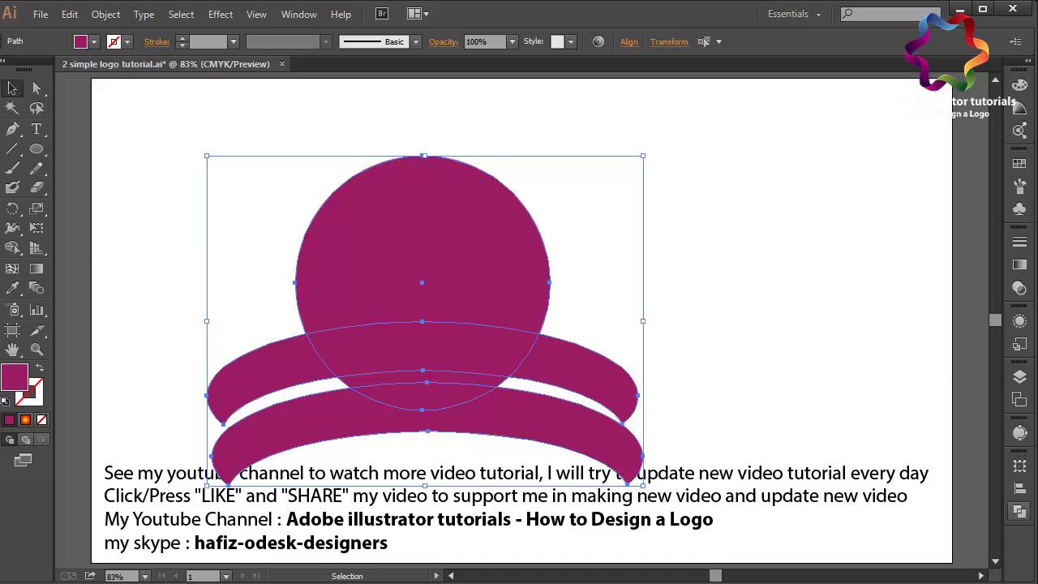
{"action": "left_click", "coordinate": [1019, 511]}
{"action": "left_click", "coordinate": [857, 491]}
{"action": "left_click", "coordinate": [1019, 511]}
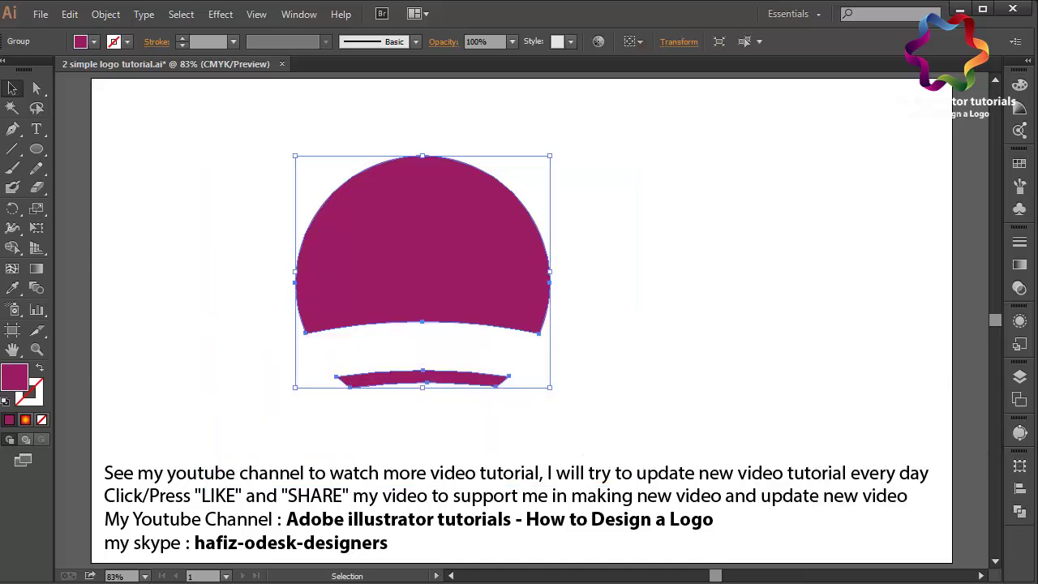
{"action": "left_click", "coordinate": [689, 243]}
Step: Draw a curved pointed tip at the band's left end with the Pen Tool
{"action": "left_click", "coordinate": [12, 129]}
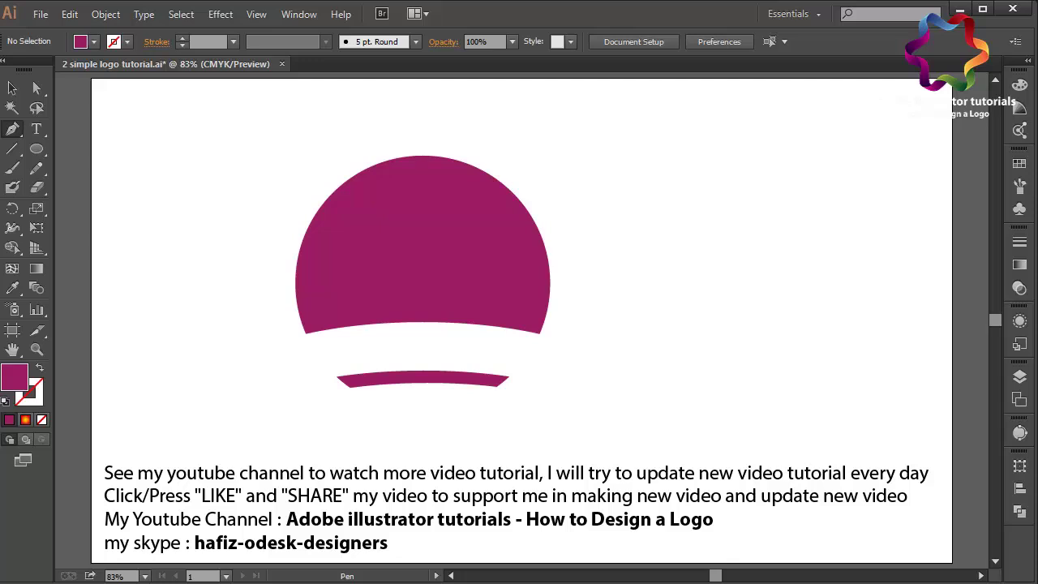
{"action": "left_click", "coordinate": [335, 376]}
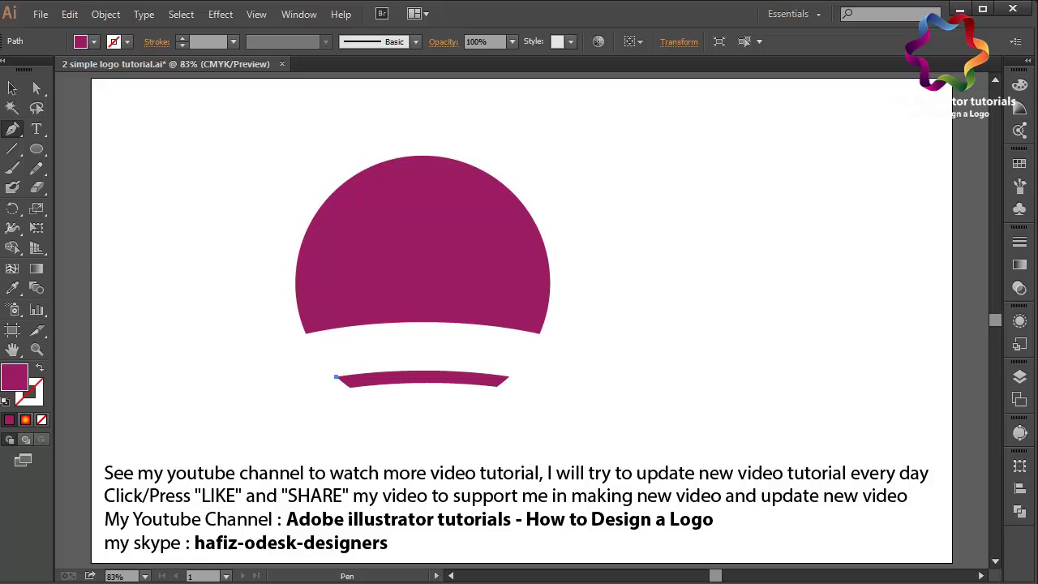
{"action": "mouse_move", "coordinate": [362, 398]}
{"action": "left_mouse_down"}
{"action": "mouse_move", "coordinate": [377, 427]}
{"action": "mouse_move", "coordinate": [369, 411]}
{"action": "left_mouse_up"}
{"action": "left_click_drag", "start_coordinate": [336, 376], "coordinate": [363, 373]}
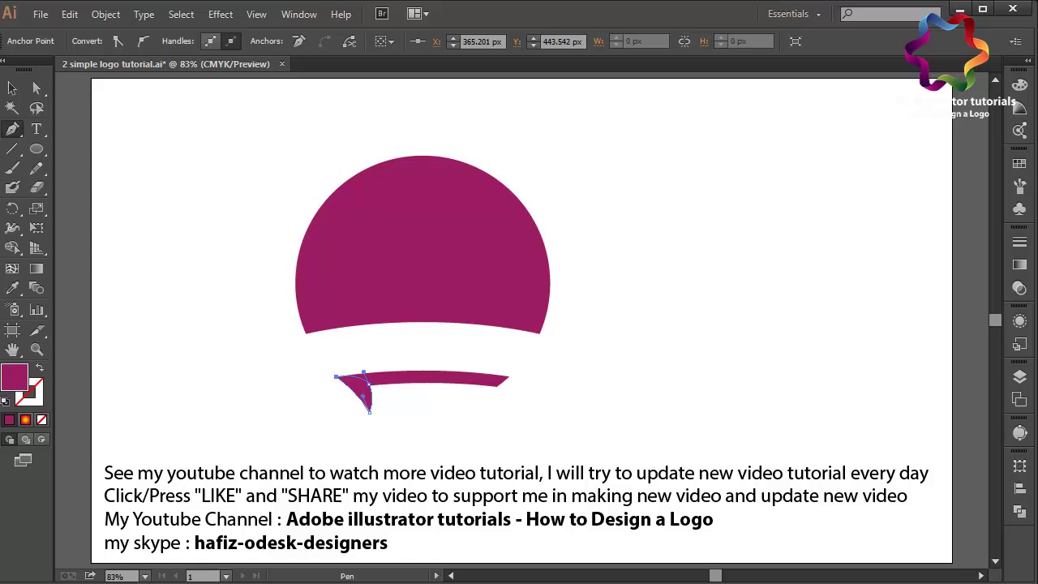
Step: Copy the left tip and paste a duplicate in front
{"action": "key", "text": "v"}
{"action": "key", "text": "ctrl+shift+a"}
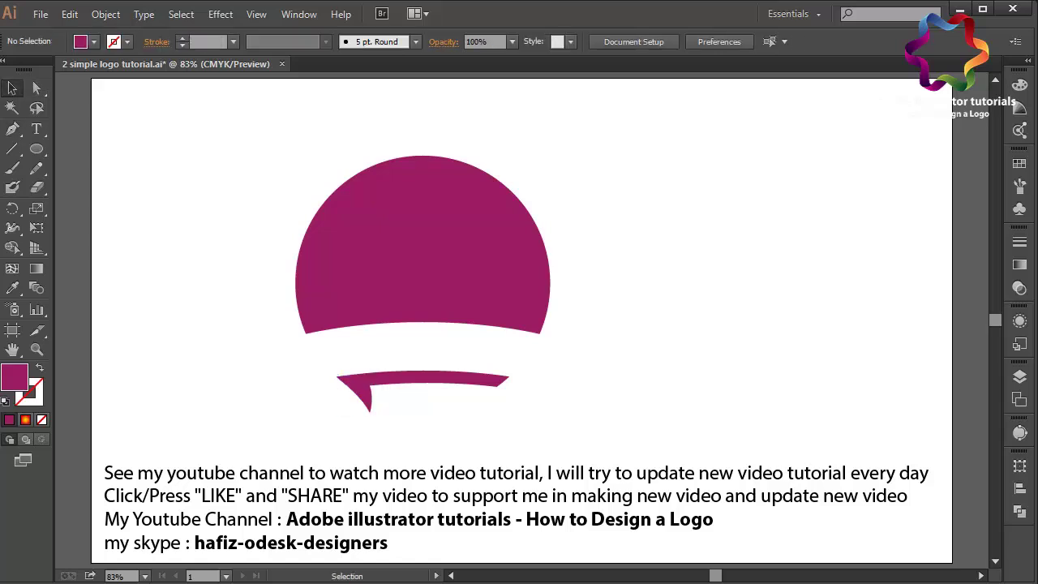
{"action": "left_click", "coordinate": [357, 395]}
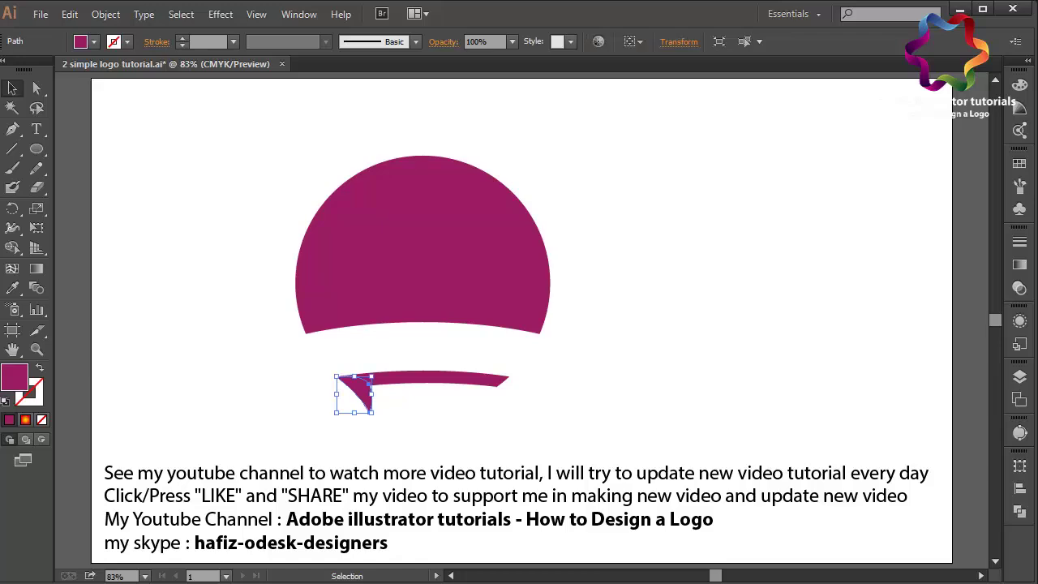
{"action": "key", "text": "alt+e"}
{"action": "key", "text": "Down"}
{"action": "key", "text": "Down"}
{"action": "key", "text": "Down"}
{"action": "key", "text": "Return"}
{"action": "key", "text": "alt+e"}
{"action": "key", "text": "Down"}
{"action": "key", "text": "Down"}
{"action": "key", "text": "Down"}
{"action": "key", "text": "Return"}
Step: Mirror the duplicate tip horizontally and shift it to the band's right end
{"action": "left_click_drag", "start_coordinate": [334, 394], "coordinate": [412, 394]}
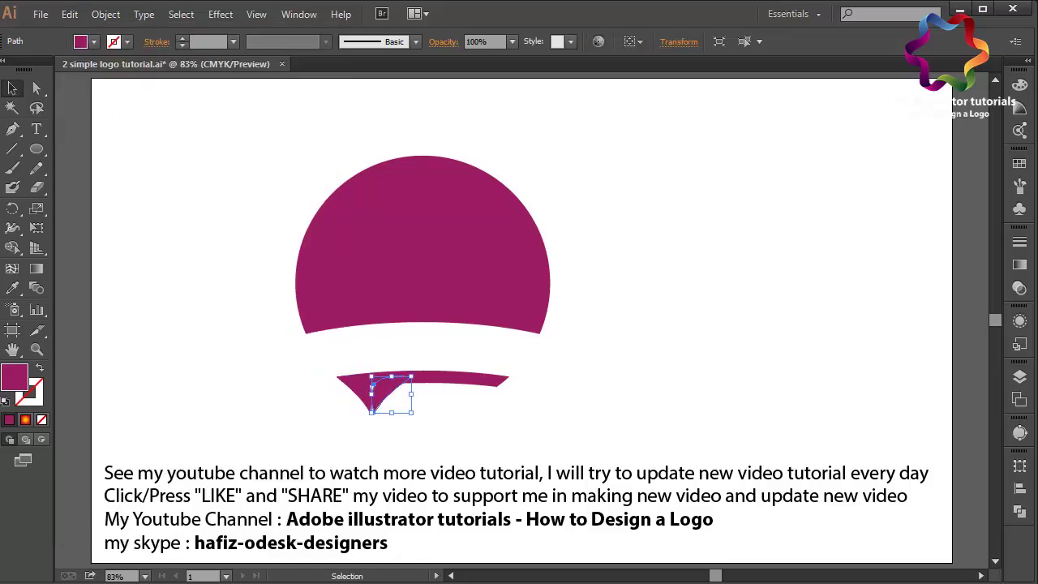
{"action": "key", "text": "shift+Right"}
{"action": "key", "text": "shift+Right"}
{"action": "key", "text": "shift+Right"}
{"action": "key", "text": "shift+Right"}
{"action": "key", "text": "shift+Right"}
{"action": "key", "text": "shift+Right"}
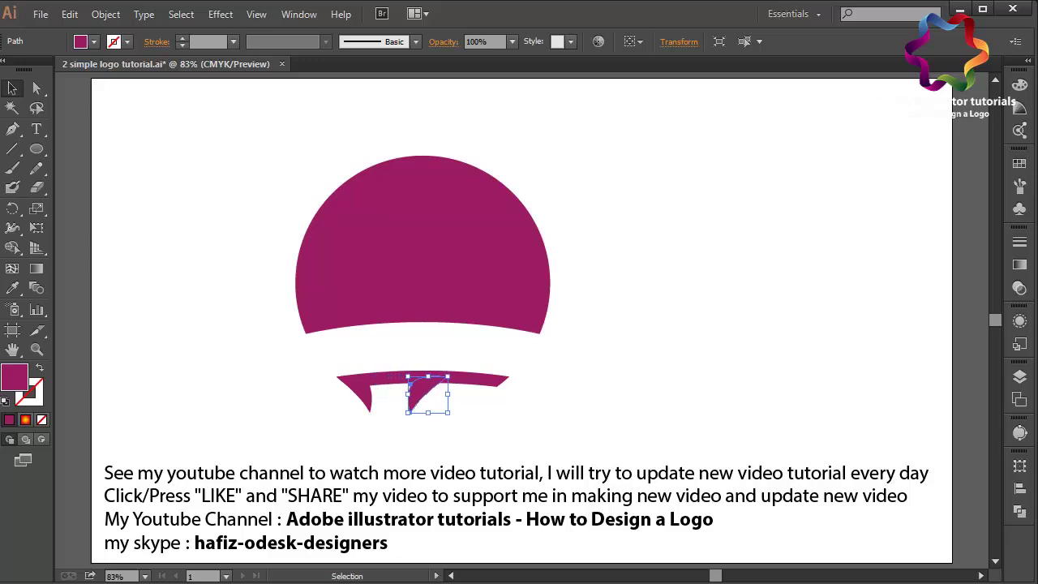
{"action": "key", "text": "shift+Right"}
{"action": "key", "text": "shift+Right"}
{"action": "key", "text": "shift+Right"}
{"action": "key", "text": "shift+Right"}
{"action": "key", "text": "shift+Right"}
{"action": "key", "text": "shift+Right"}
{"action": "key", "text": "shift+Right"}
{"action": "key", "text": "shift+Right"}
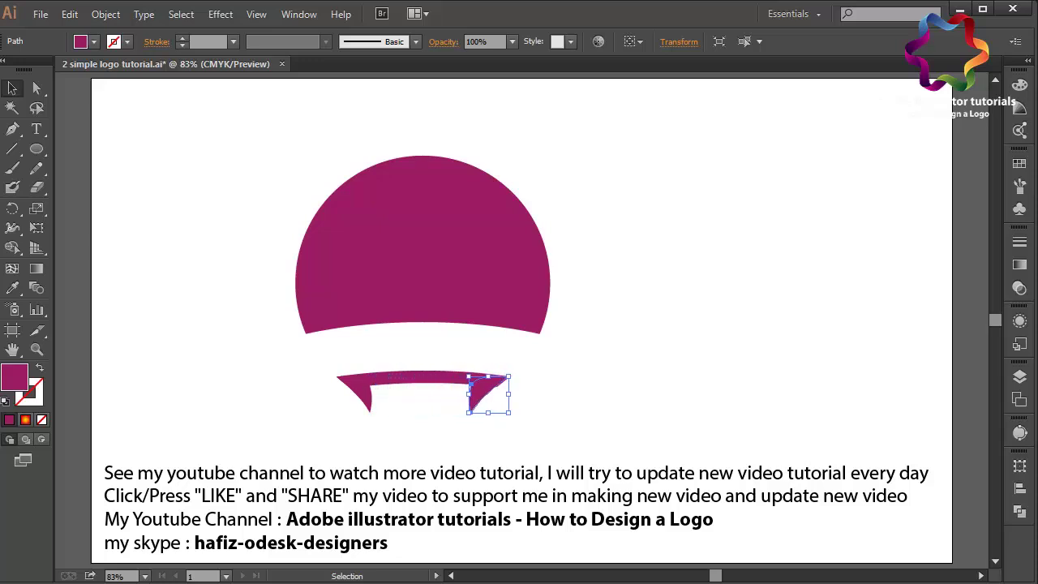
{"action": "key", "text": "shift+Right"}
{"action": "key", "text": "ctrl+shift+a"}
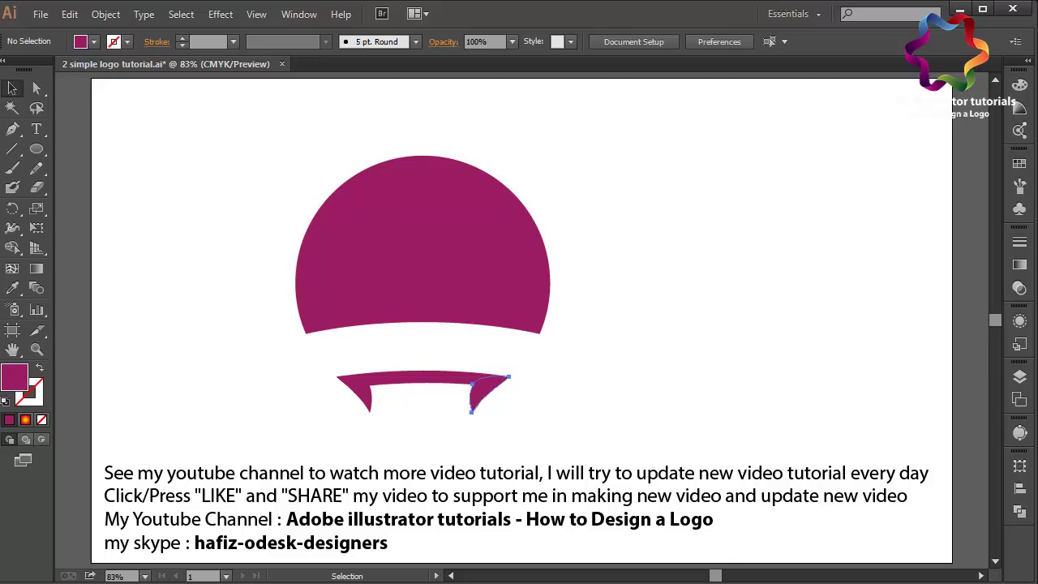
{"action": "left_click", "coordinate": [487, 393]}
{"action": "key", "text": "ctrl+shift+a"}
{"action": "key", "text": "p"}
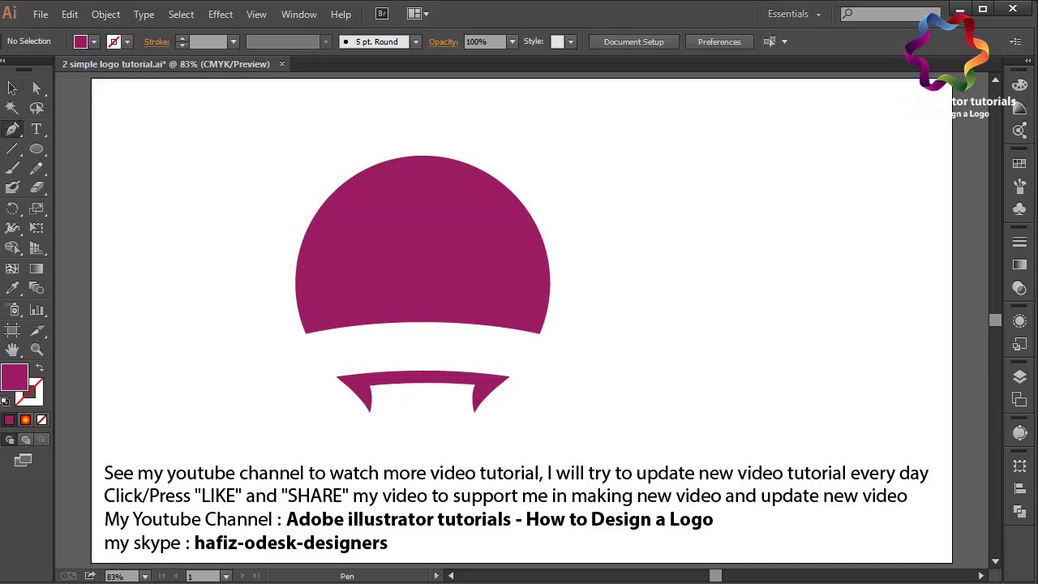
{"action": "left_click", "coordinate": [245, 352]}
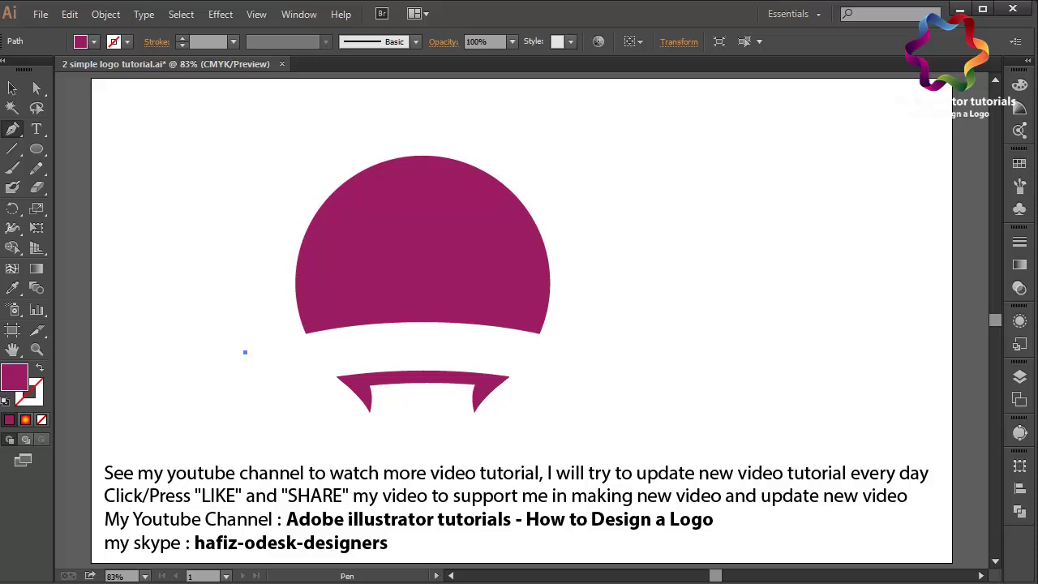
Step: Discard the unfinished pen path and draw a wide ellipse centred under the dome
{"action": "left_click_drag", "start_coordinate": [593, 359], "coordinate": [752, 436]}
{"action": "key", "text": "Delete"}
{"action": "key", "text": "l"}
{"action": "left_click_drag", "start_coordinate": [232, 331], "coordinate": [622, 469]}
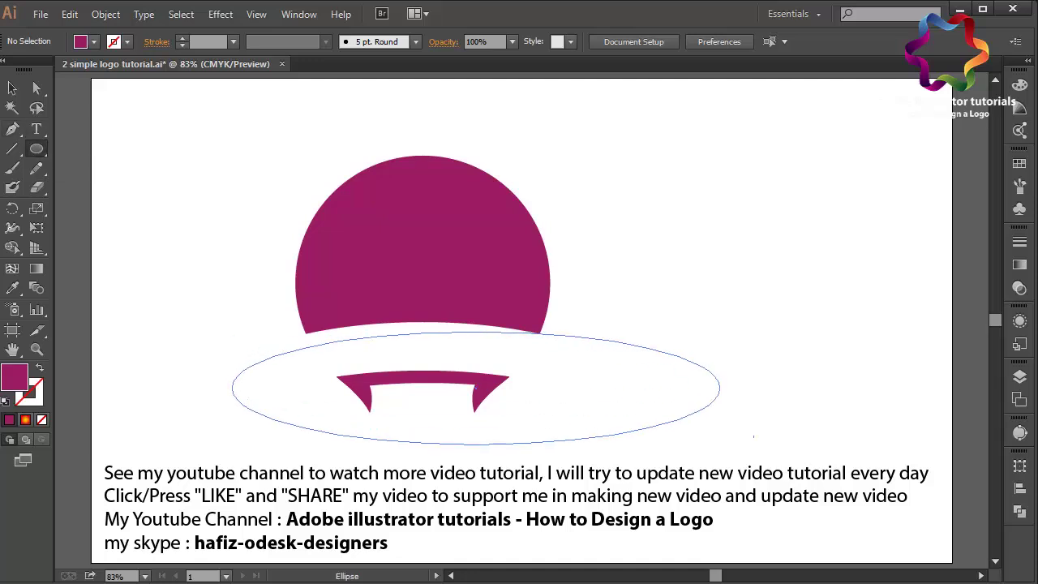
{"action": "key", "text": "v"}
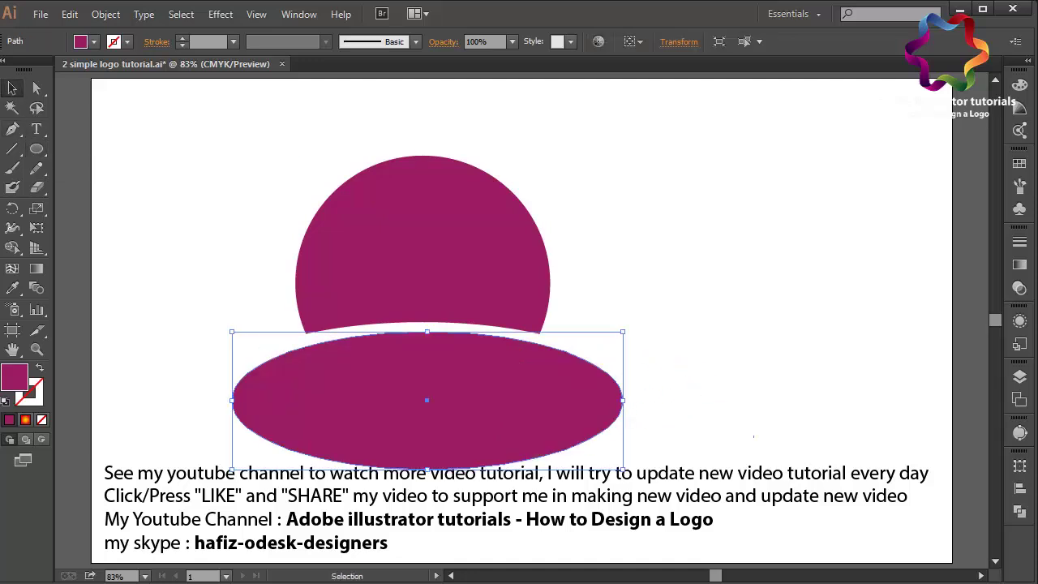
{"action": "left_click", "coordinate": [422, 243]}
{"action": "left_click", "coordinate": [422, 422]}
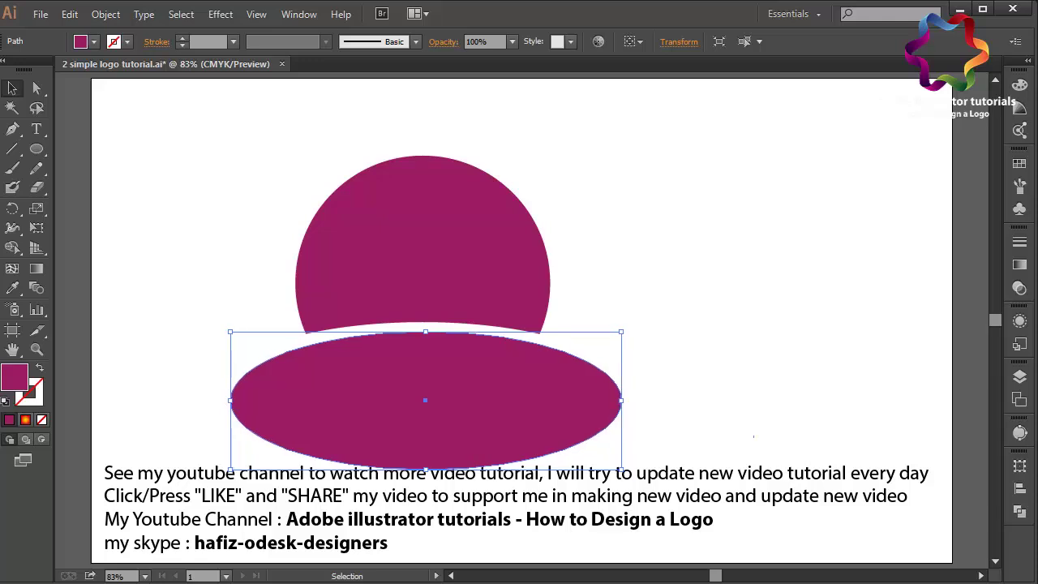
{"action": "left_click_drag", "start_coordinate": [427, 422], "coordinate": [422, 422]}
{"action": "left_click", "coordinate": [422, 243], "text": "shift"}
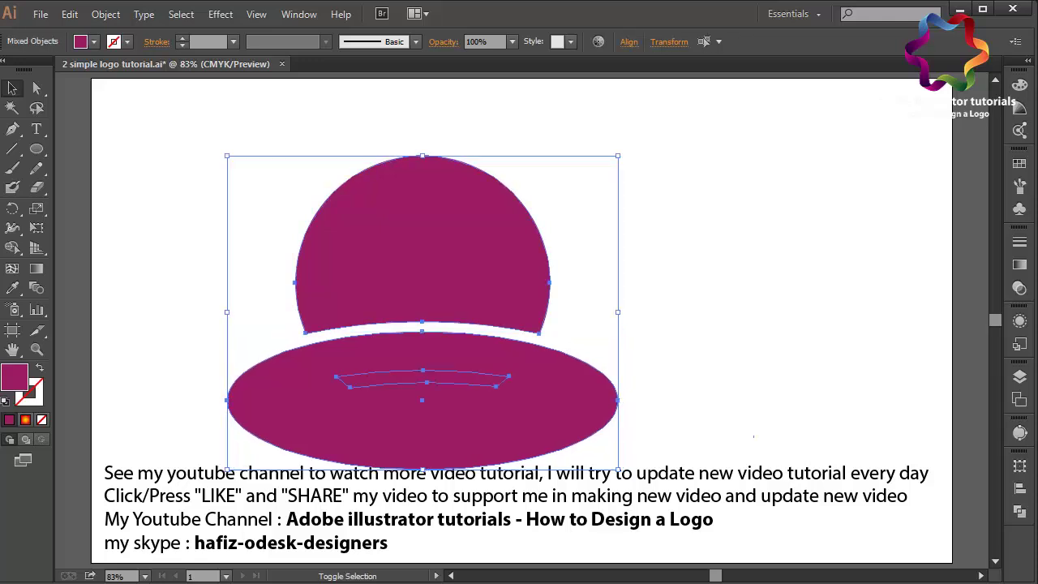
{"action": "left_click", "coordinate": [422, 243], "text": "shift"}
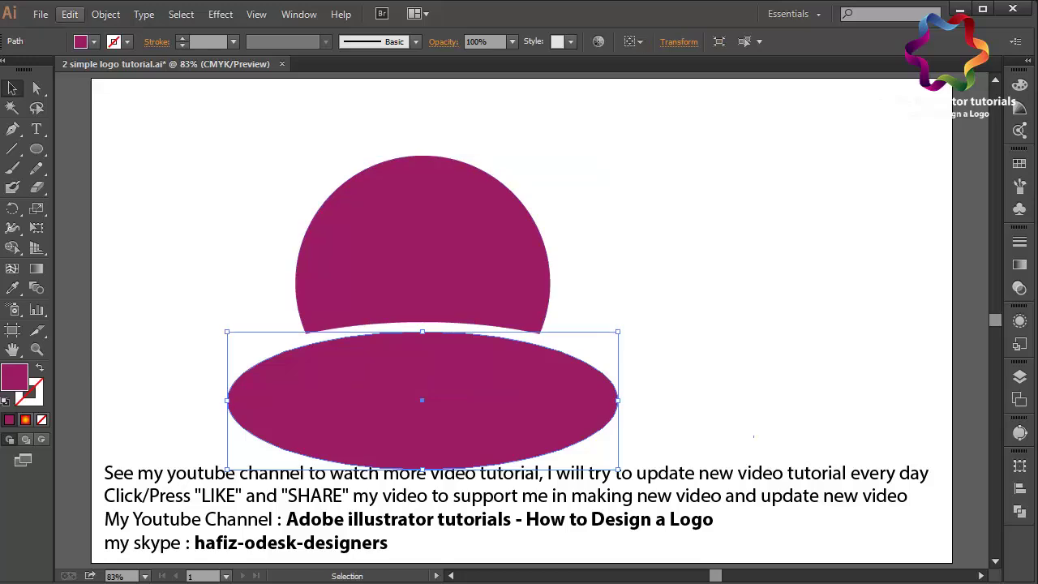
Step: Paste a copy of the ellipse behind it, nudged down and slightly widened
{"action": "left_click", "coordinate": [70, 14]}
{"action": "left_click", "coordinate": [95, 92]}
{"action": "left_click", "coordinate": [69, 14]}
{"action": "left_click", "coordinate": [111, 145]}
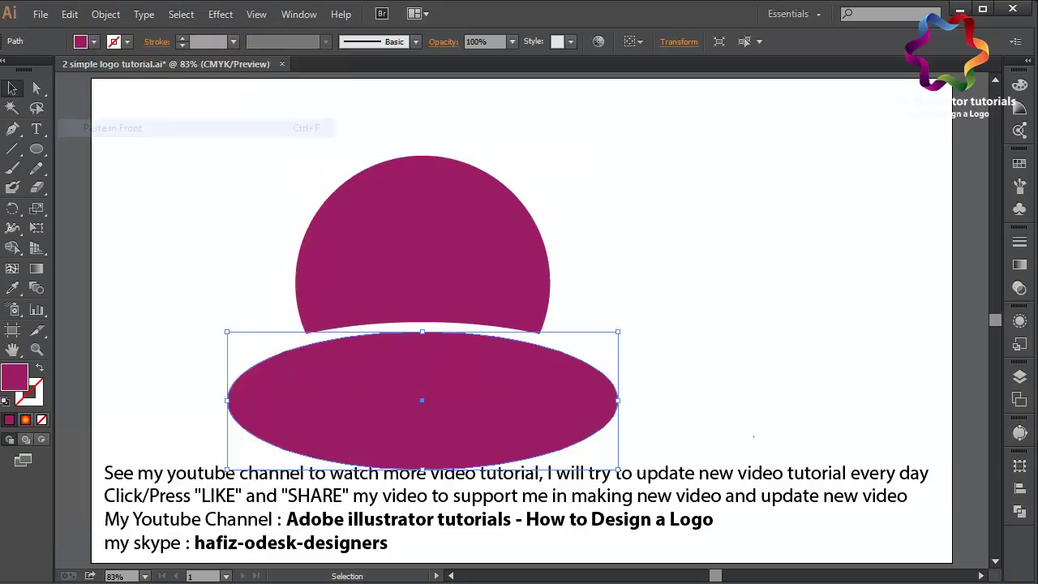
{"action": "key", "text": "shift+Down"}
{"action": "key", "text": "shift+Down"}
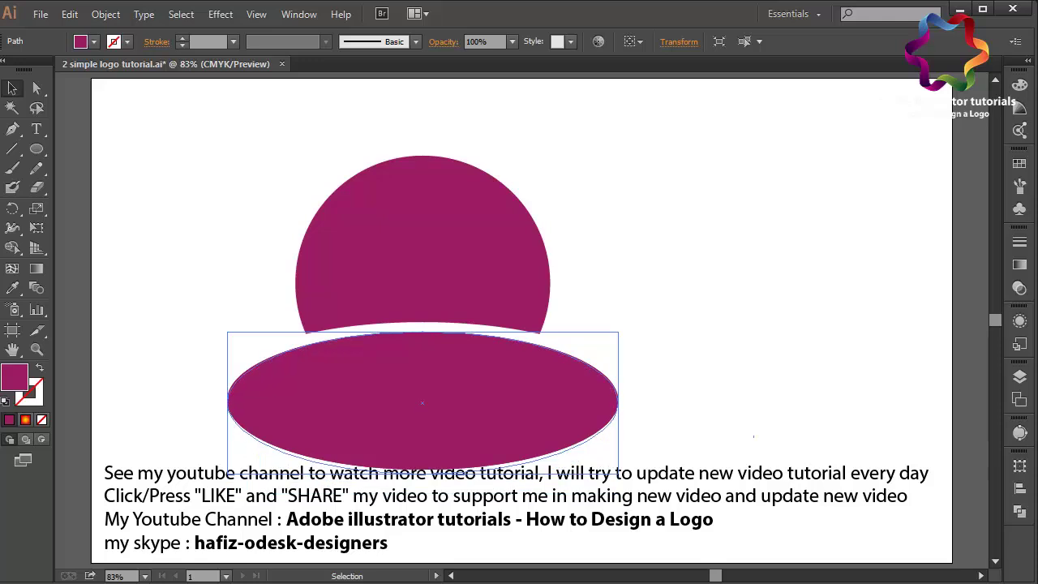
{"action": "left_click_drag", "start_coordinate": [618, 412], "coordinate": [637, 407]}
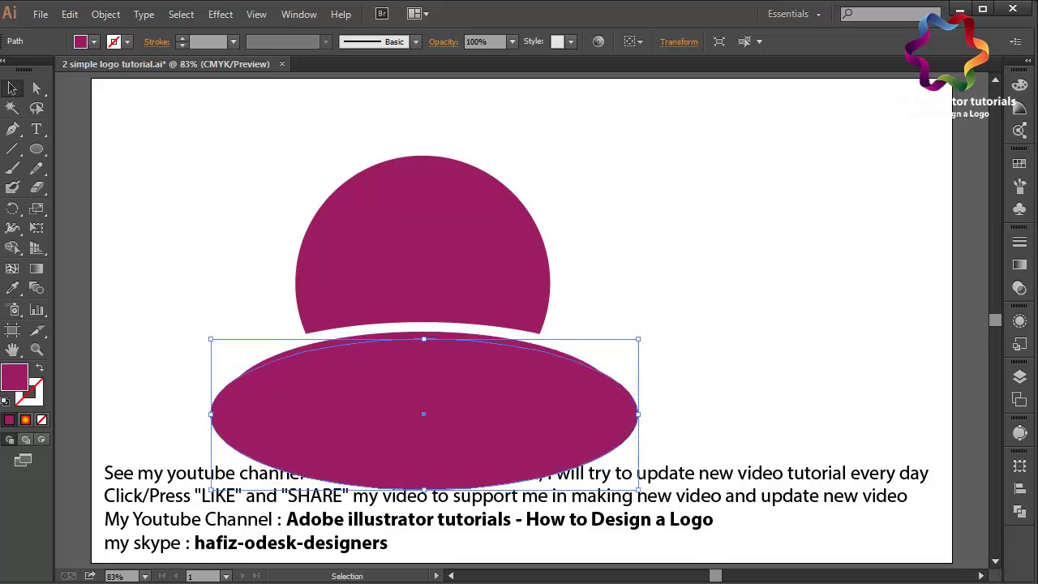
{"action": "left_click_drag", "start_coordinate": [637, 407], "coordinate": [647, 416]}
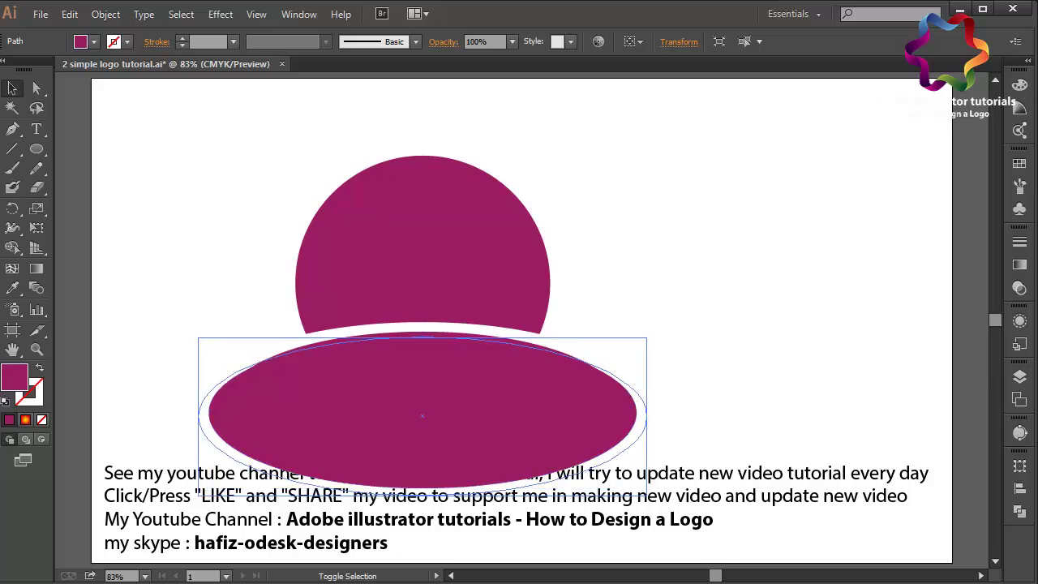
{"action": "left_click", "coordinate": [571, 357], "text": "shift"}
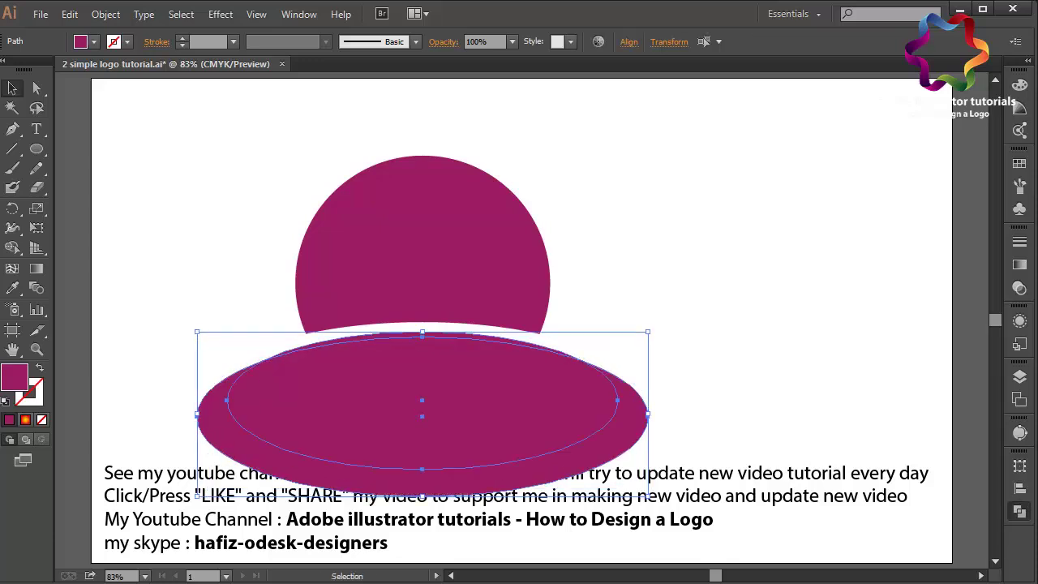
Step: Subtract the front ellipse from the back copy to leave a thin arc, nudged up
{"action": "left_click", "coordinate": [1019, 510]}
{"action": "left_click", "coordinate": [858, 492]}
{"action": "key", "text": "Up"}
{"action": "key", "text": "Up"}
{"action": "key", "text": "Up"}
{"action": "key", "text": "Up"}
{"action": "key", "text": "Up"}
{"action": "key", "text": "Up"}
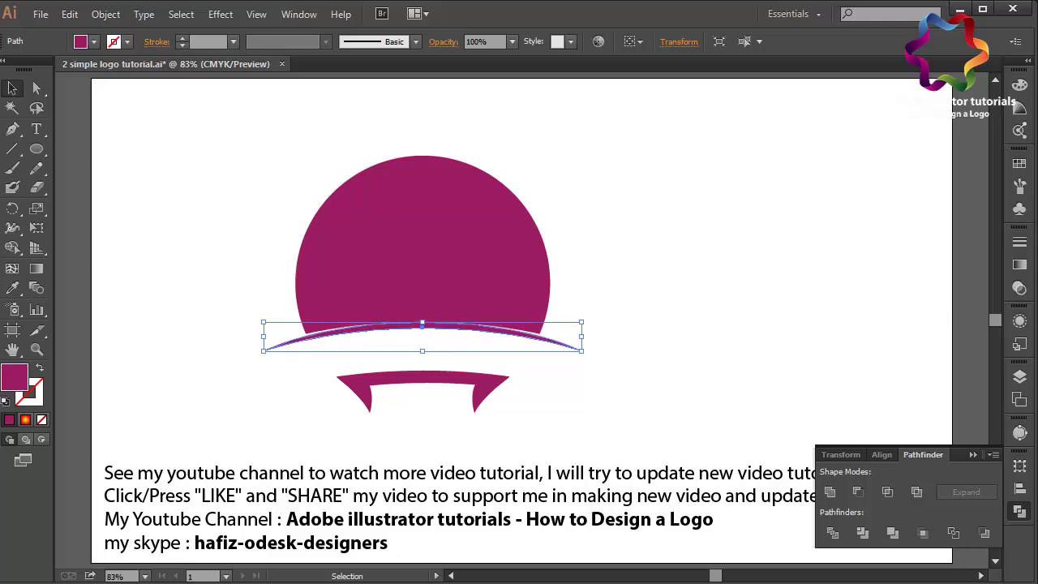
{"action": "key", "text": "Up"}
{"action": "key", "text": "Up"}
{"action": "key", "text": "Up"}
{"action": "key", "text": "ctrl+shift+a"}
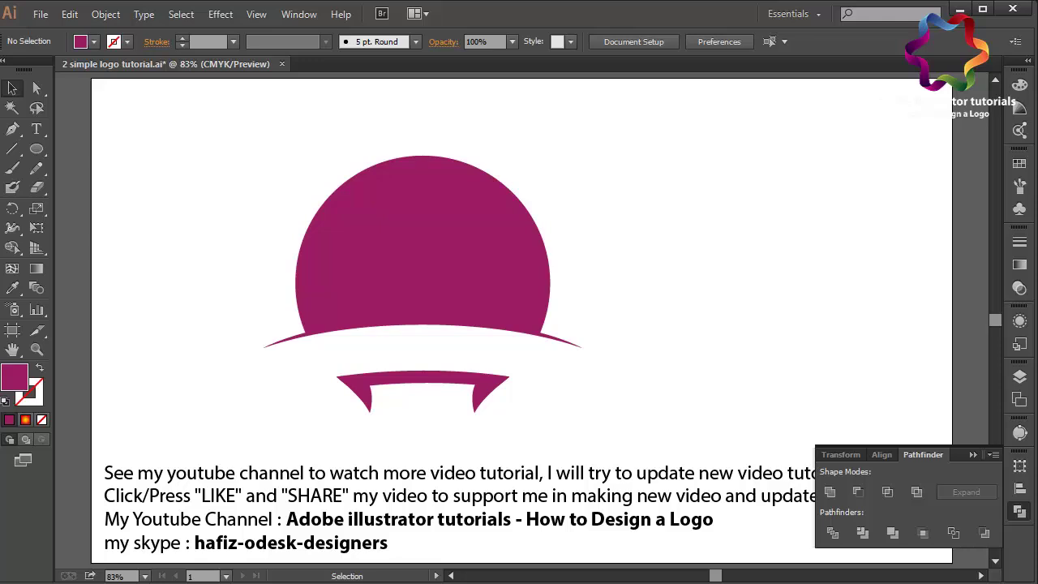
Step: Remove the ribbon flaps and copy the arc down onto the band
{"action": "left_click", "coordinate": [355, 391]}
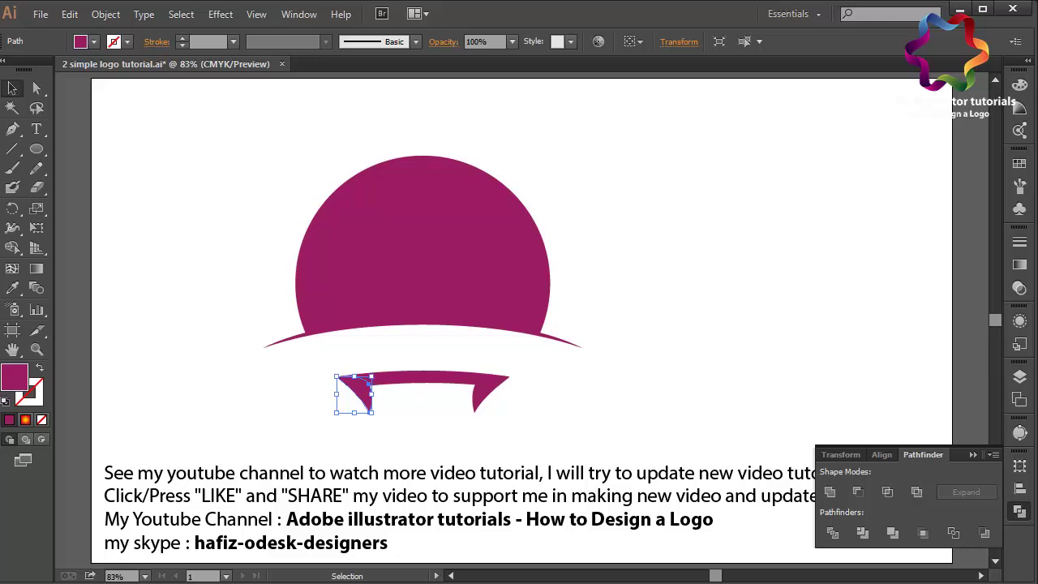
{"action": "key", "text": "ctrl+z"}
{"action": "key", "text": "ctrl+z"}
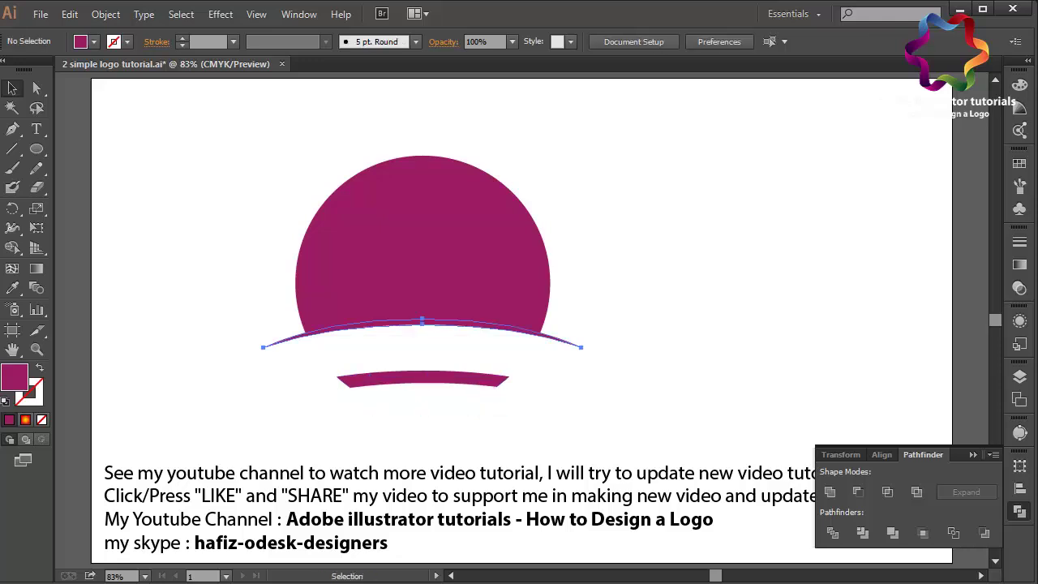
{"action": "left_click", "coordinate": [422, 326]}
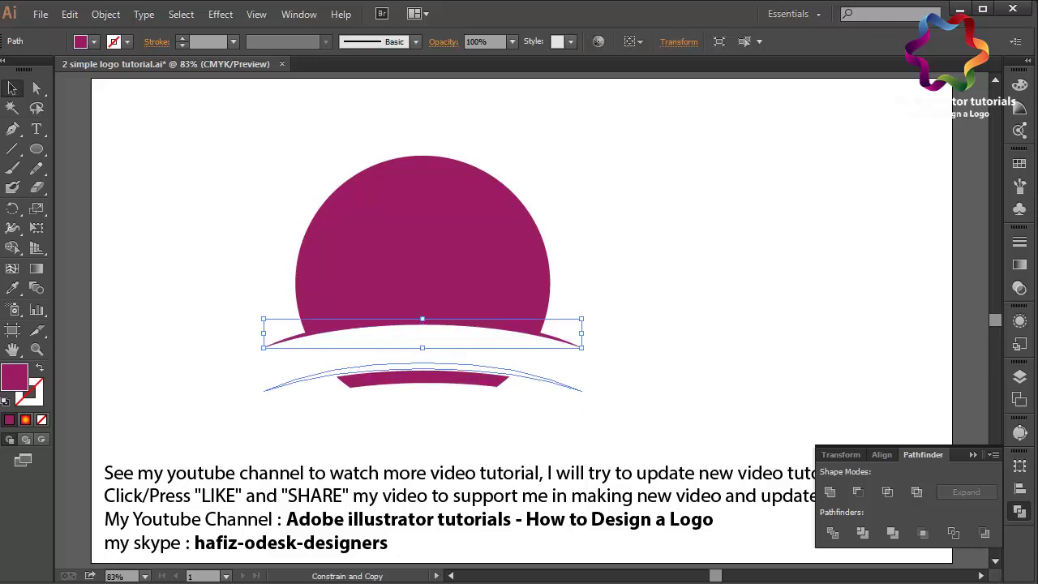
{"action": "left_click_drag", "start_coordinate": [422, 326], "coordinate": [422, 373]}
{"action": "key", "text": "ctrl+shift+a"}
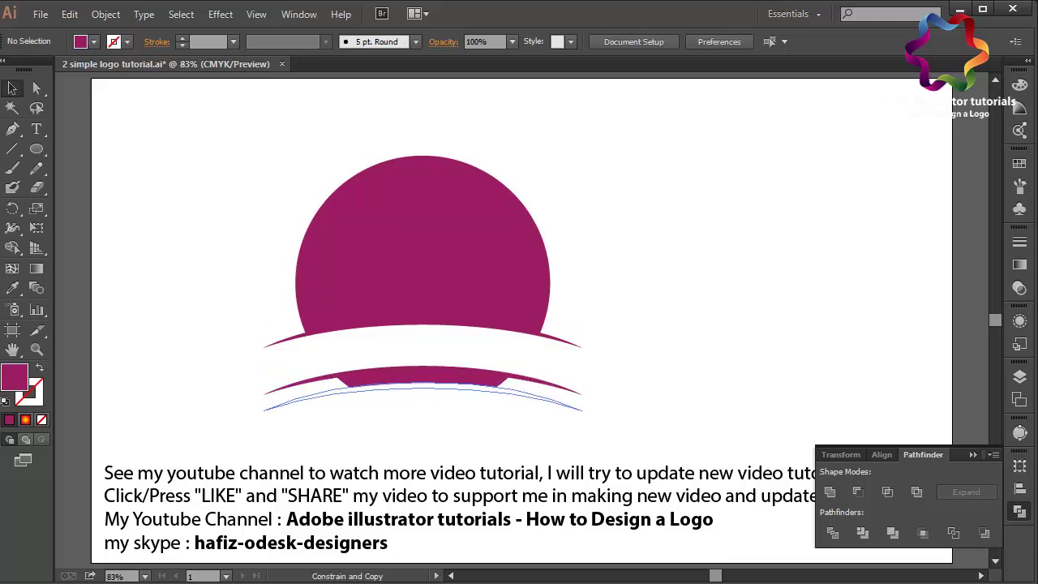
Step: Check the upper and lower arc pieces of the new band by selecting each
{"action": "left_click", "coordinate": [421, 389], "text": "shift"}
{"action": "key", "text": "ctrl+shift+a"}
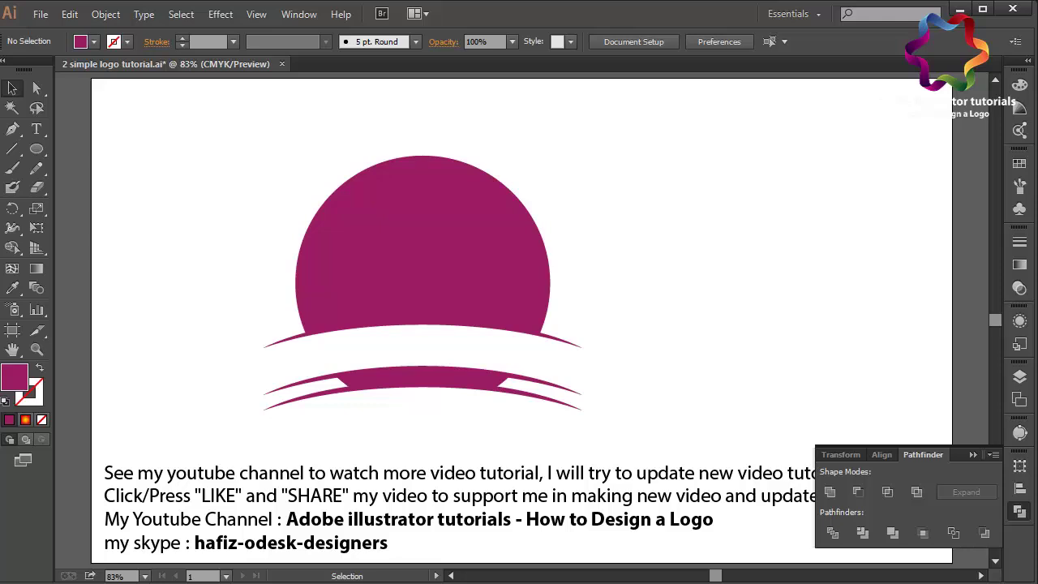
{"action": "left_click", "coordinate": [422, 378]}
{"action": "left_click", "coordinate": [422, 389], "text": "shift"}
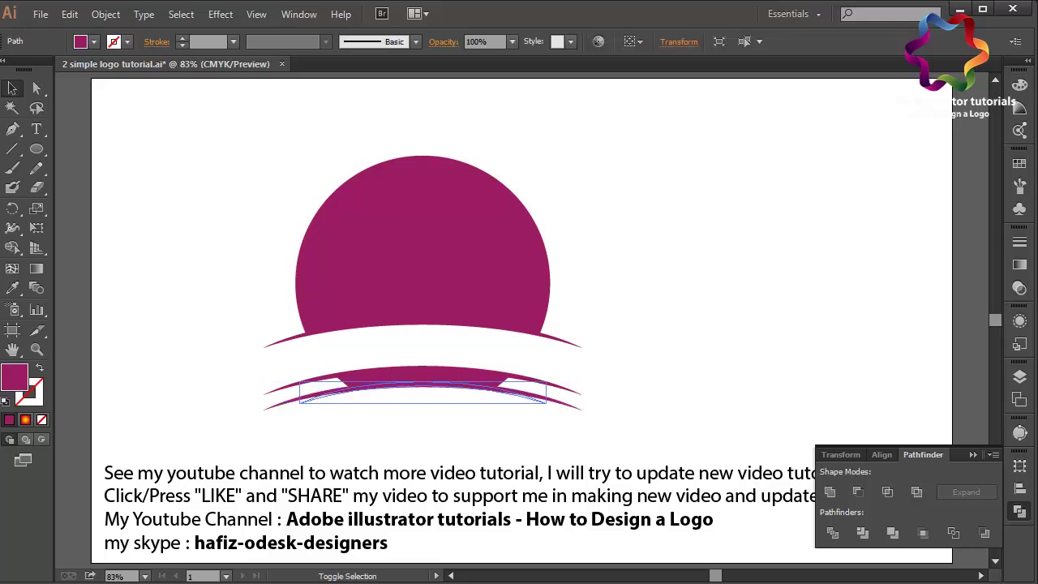
{"action": "key", "text": "ctrl+shift+a"}
{"action": "left_click", "coordinate": [422, 389]}
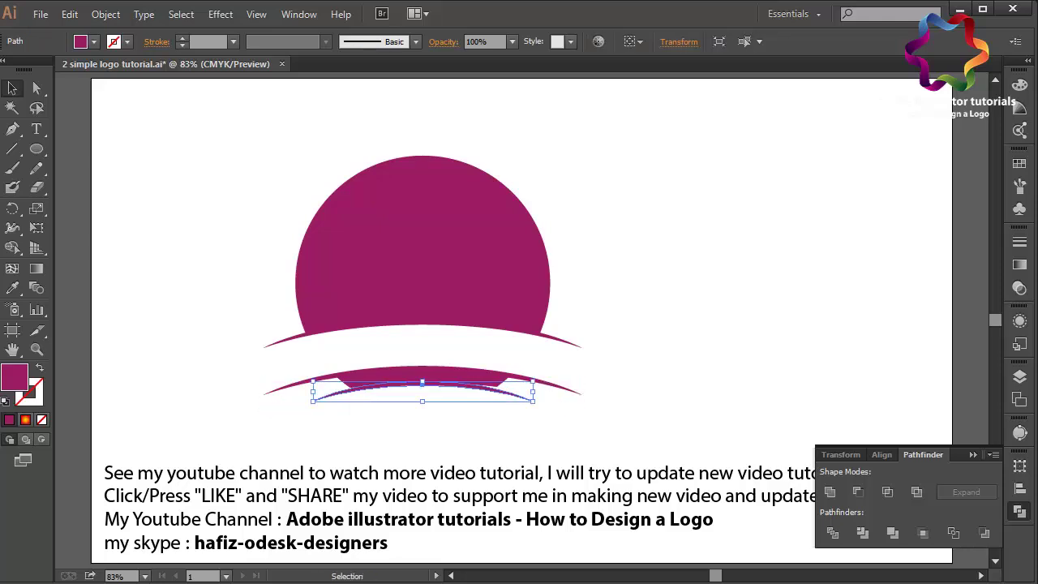
{"action": "key", "text": "ctrl+shift+a"}
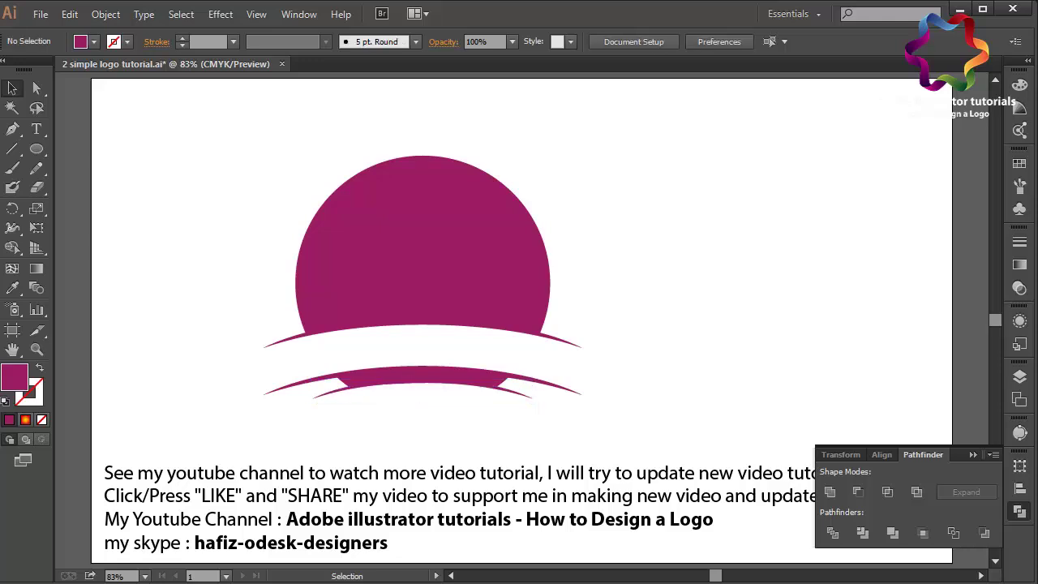
{"action": "left_click", "coordinate": [422, 381], "text": "shift"}
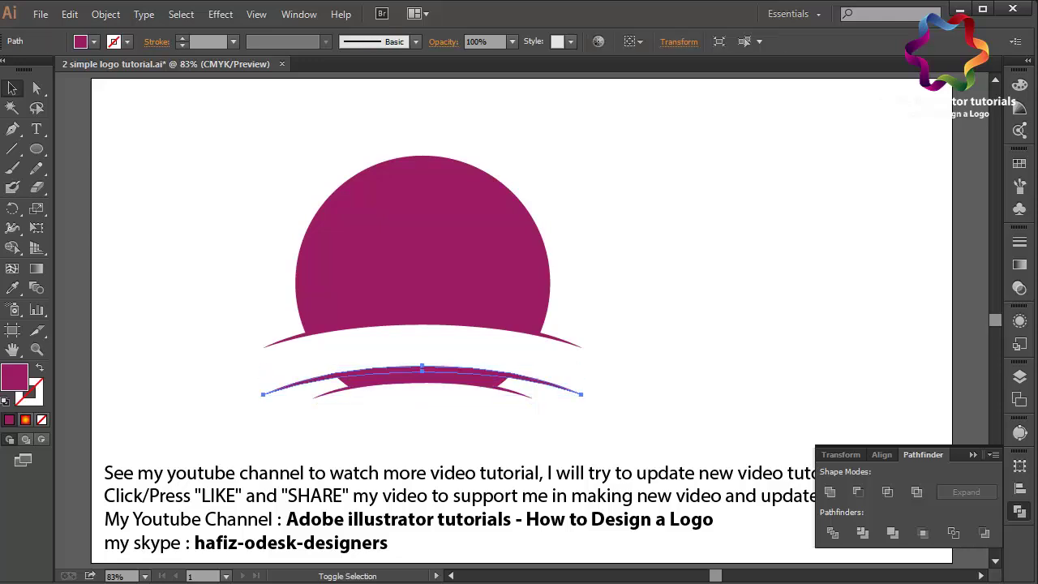
{"action": "left_click", "coordinate": [422, 381], "text": "shift"}
{"action": "key", "text": "ctrl+shift+a"}
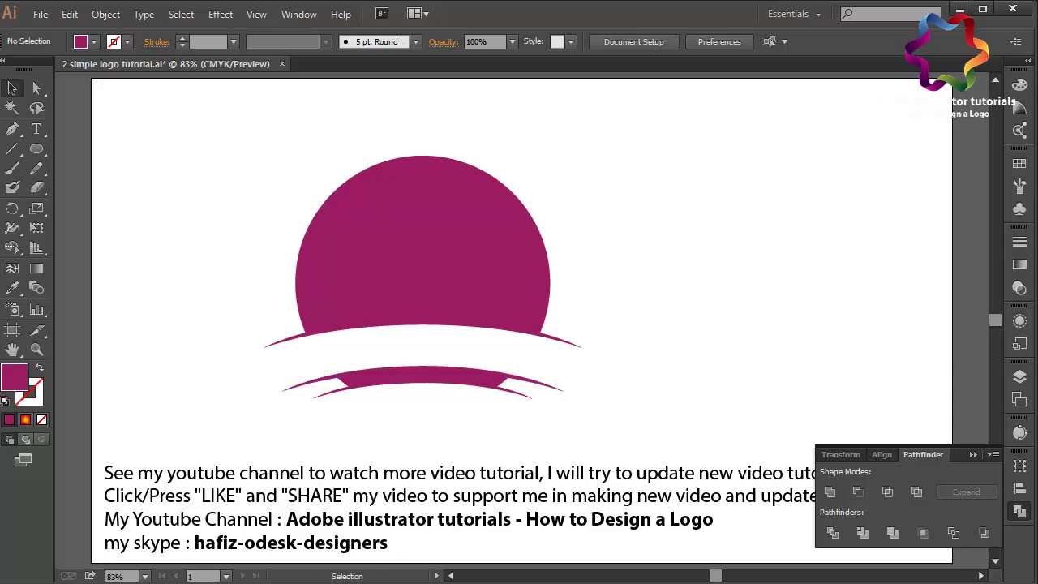
Step: Draw a curved guide path across the logo with the Pen Tool
{"action": "key", "text": "t"}
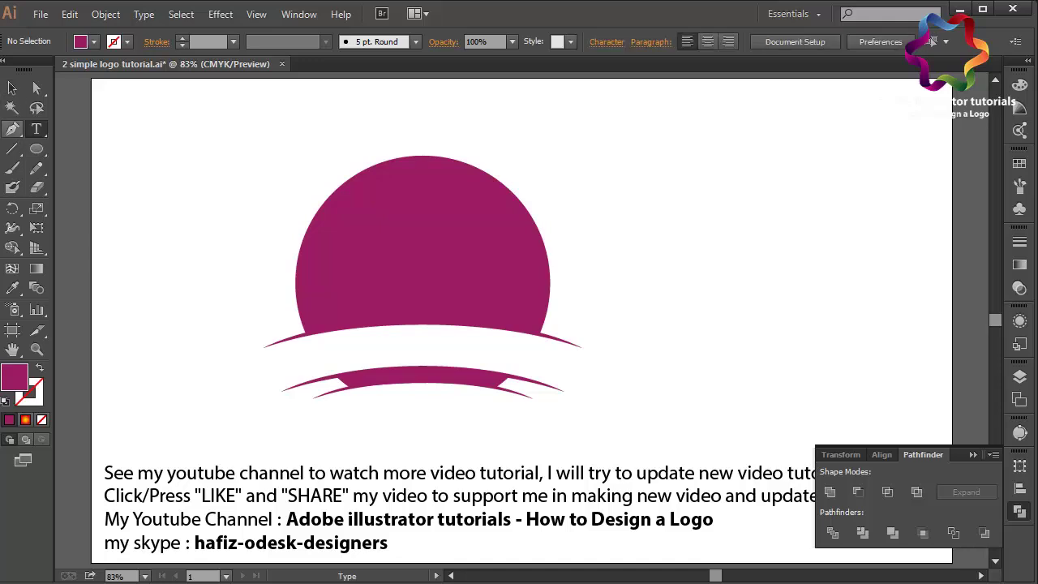
{"action": "key", "text": "p"}
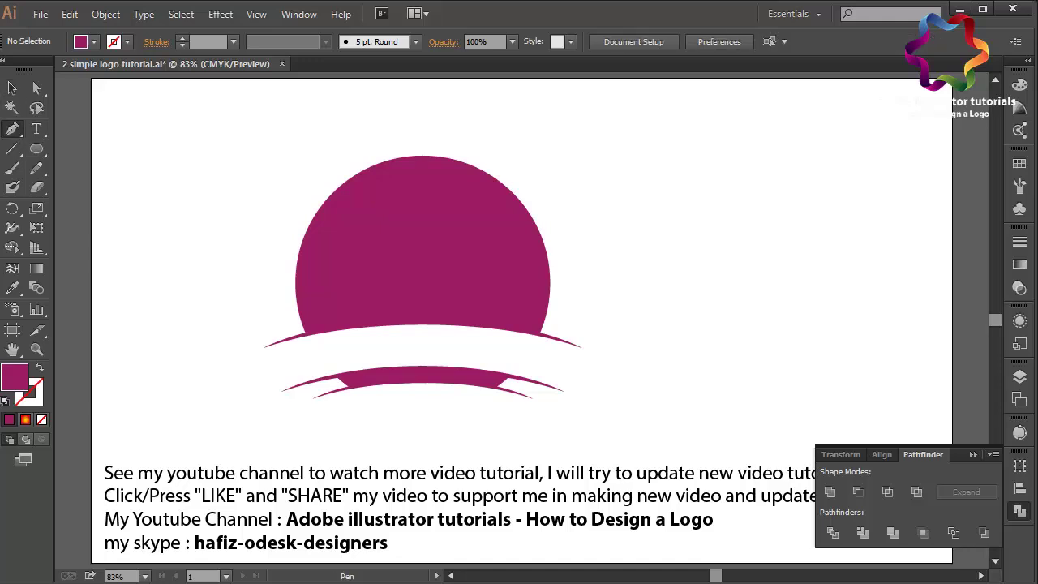
{"action": "left_click", "coordinate": [266, 387]}
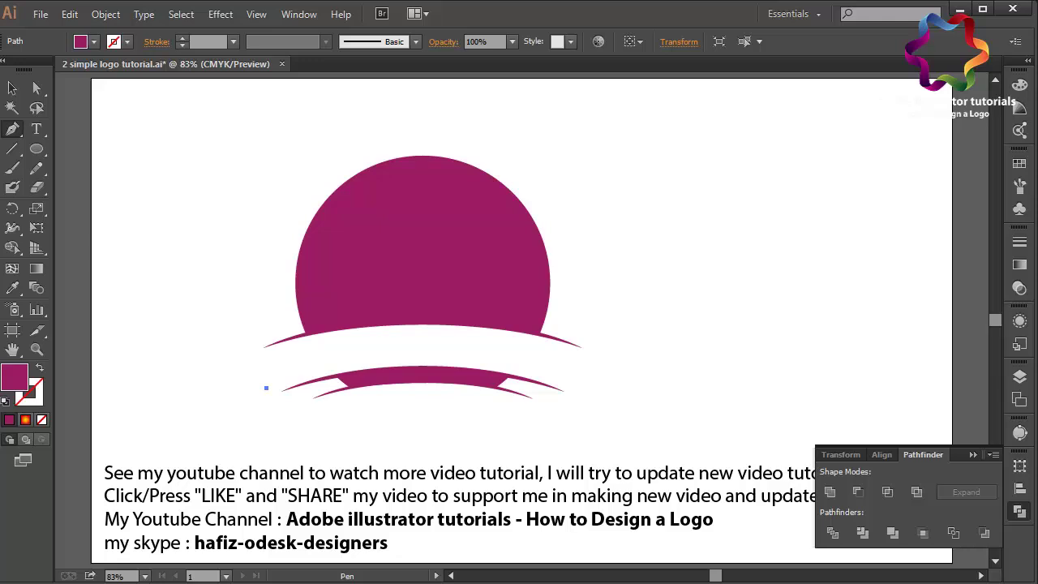
{"action": "left_click_drag", "start_coordinate": [579, 393], "coordinate": [731, 464]}
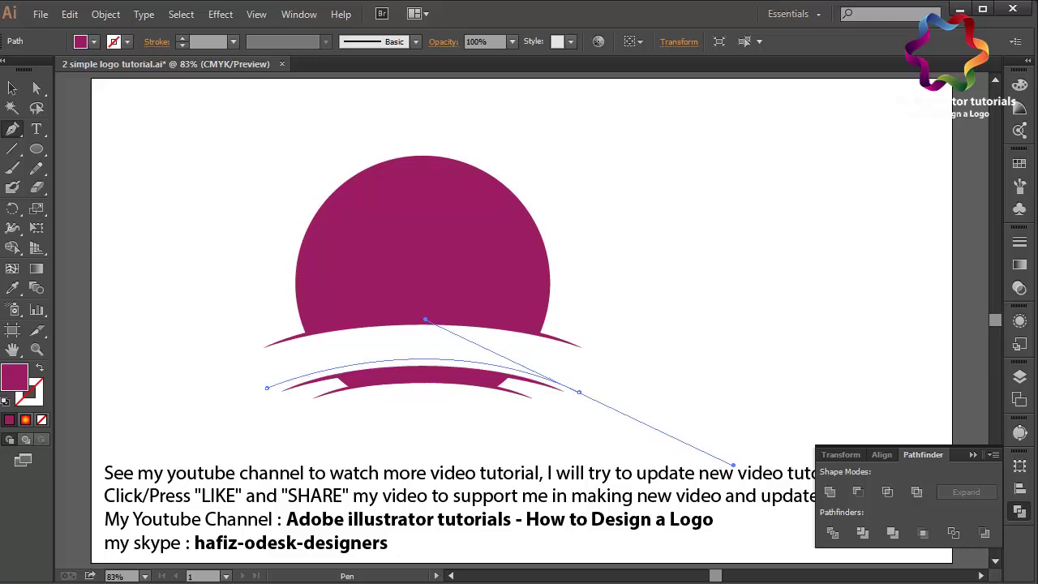
{"action": "left_click", "coordinate": [731, 466], "text": "ctrl"}
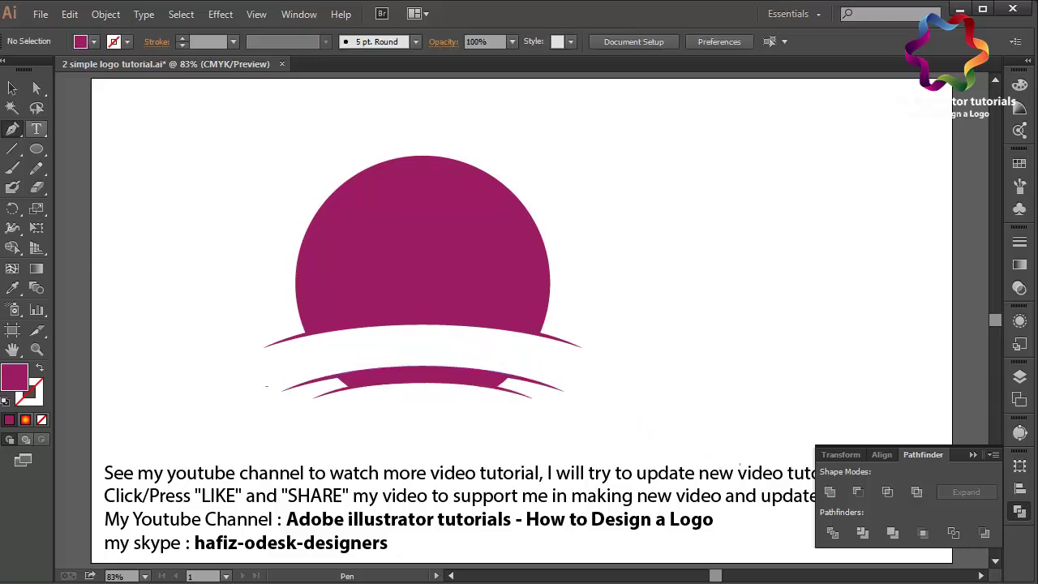
Step: Type 'Coffee Milk Drink', scale it up and move it onto the white banner
{"action": "left_click", "coordinate": [36, 129]}
{"action": "type", "text": "Co"}
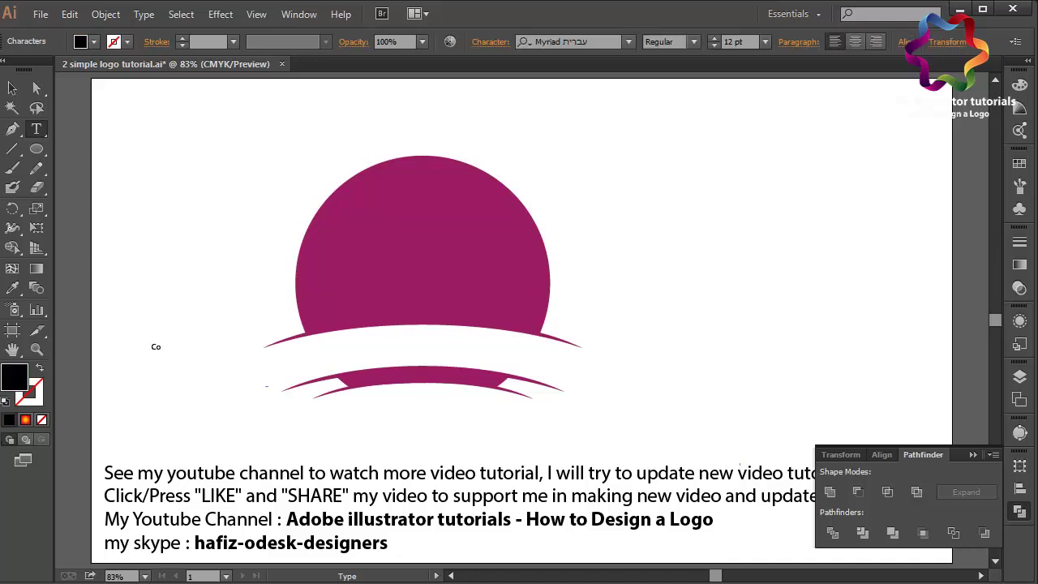
{"action": "type", "text": "ffe"}
{"action": "key", "text": "BackSpace"}
{"action": "type", "text": "Milk Drin"}
{"action": "type", "text": "k"}
{"action": "key", "text": "Escape"}
{"action": "left_click_drag", "start_coordinate": [210, 341], "coordinate": [492, 278]}
{"action": "key", "text": "v"}
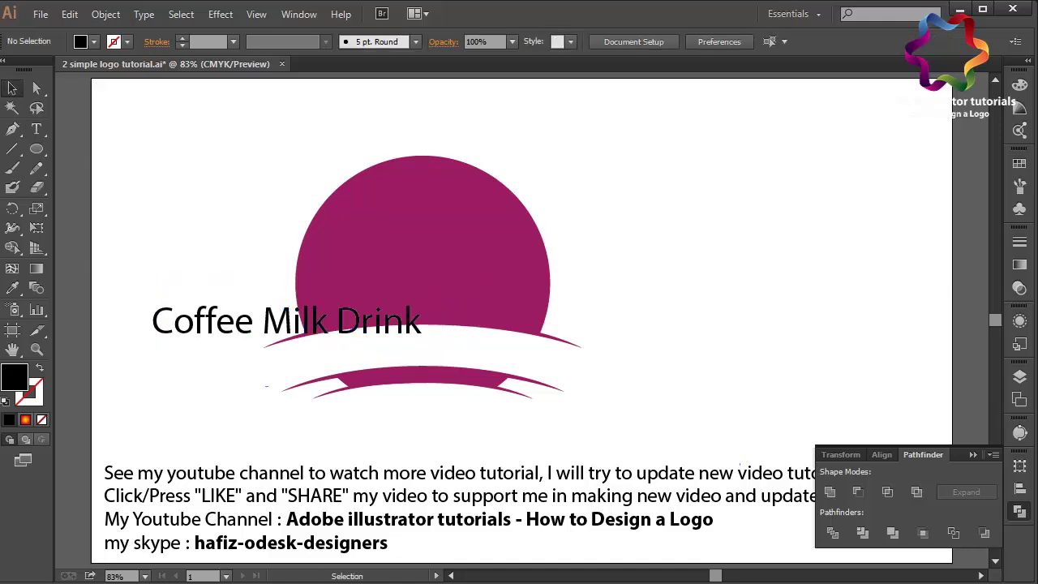
{"action": "left_click_drag", "start_coordinate": [152, 332], "coordinate": [279, 364]}
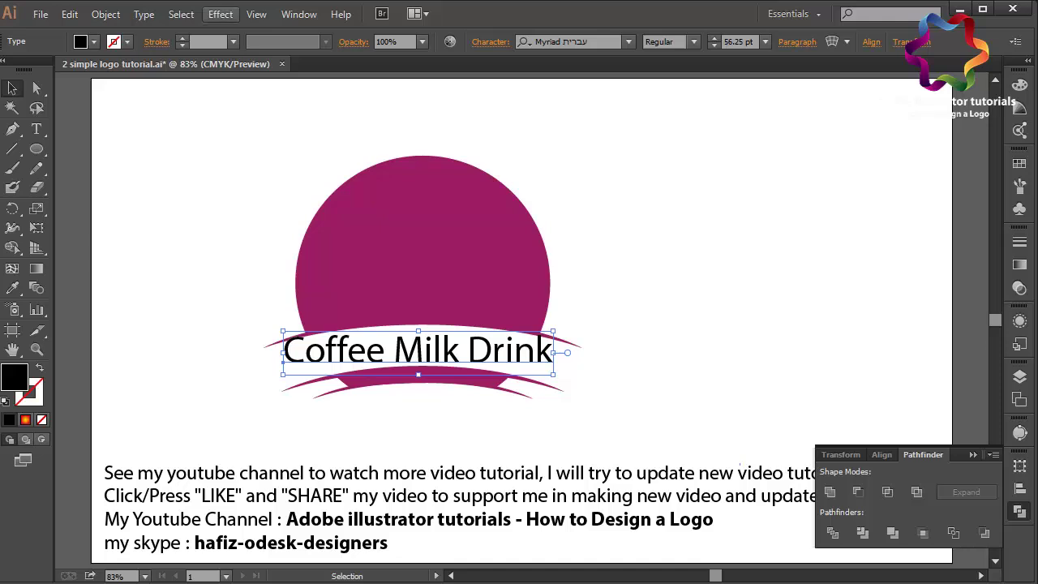
Step: Apply an Arc warp of about 21% bend to the text and nudge it onto the banner
{"action": "left_click", "coordinate": [220, 14]}
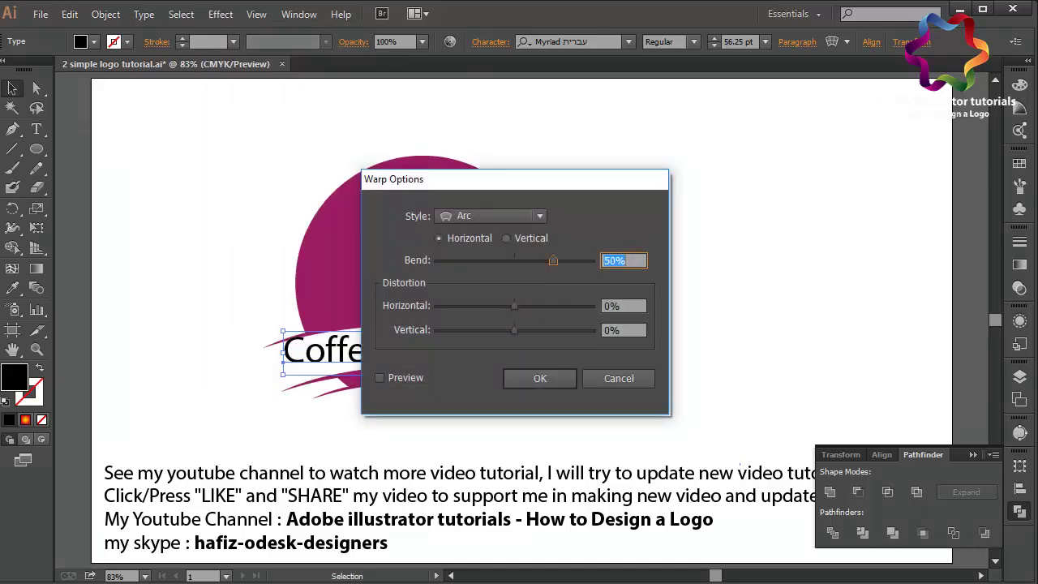
{"action": "type", "text": "25"}
{"action": "key", "text": "Tab"}
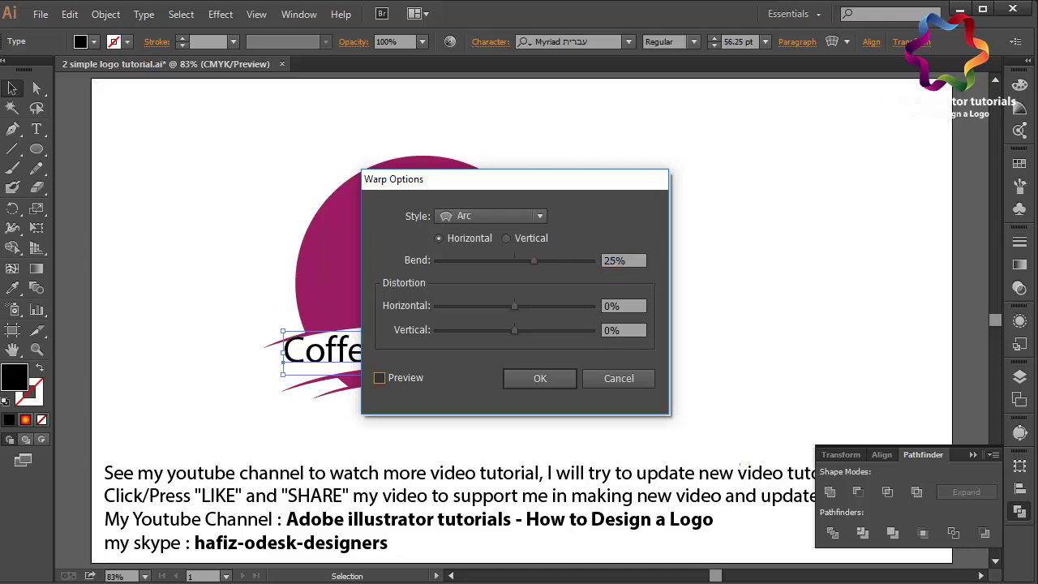
{"action": "key", "text": "space"}
{"action": "left_click_drag", "start_coordinate": [454, 179], "coordinate": [673, 188]}
{"action": "left_click_drag", "start_coordinate": [752, 270], "coordinate": [749, 270]}
{"action": "key", "text": "Return"}
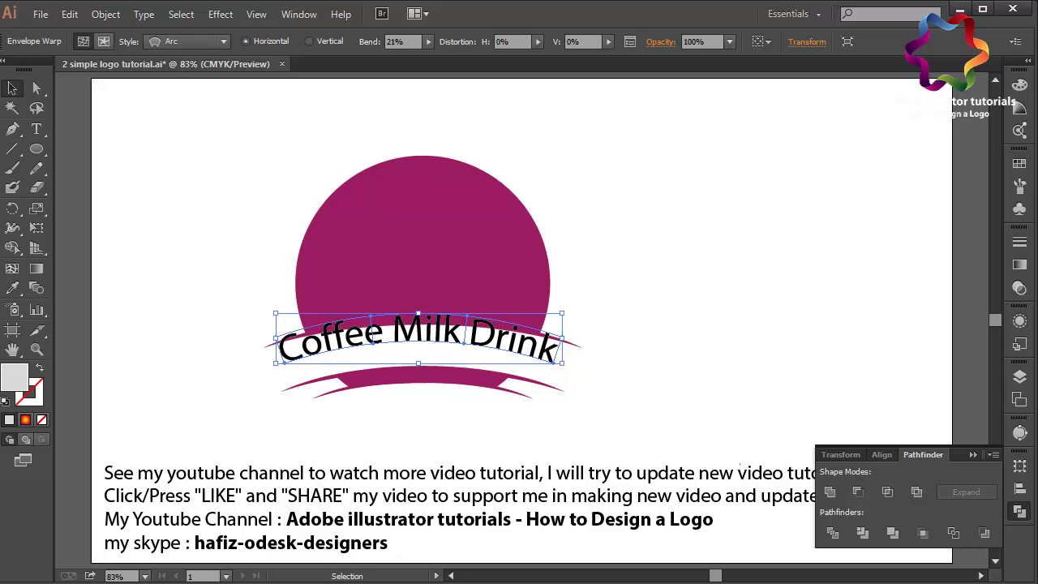
{"action": "key", "text": "shift+Down"}
{"action": "key", "text": "shift+Down"}
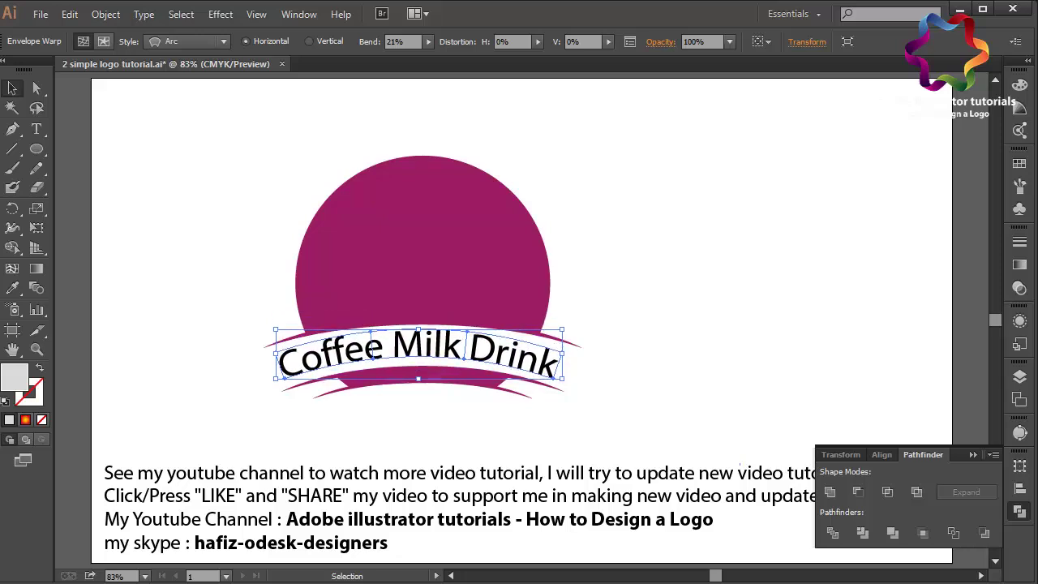
{"action": "key", "text": "ctrl+shift+a"}
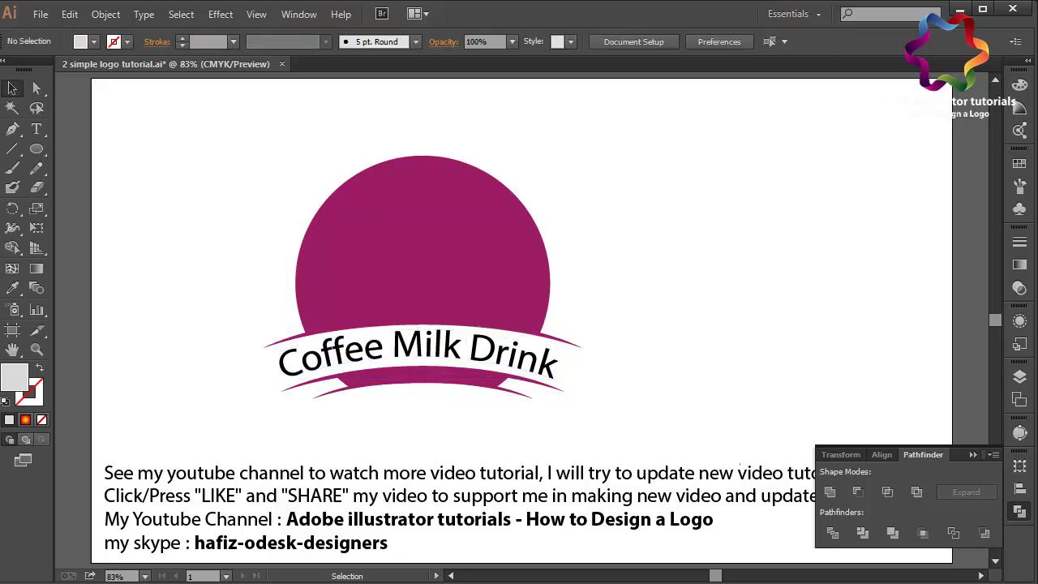
{"action": "key", "text": "ctrl+z"}
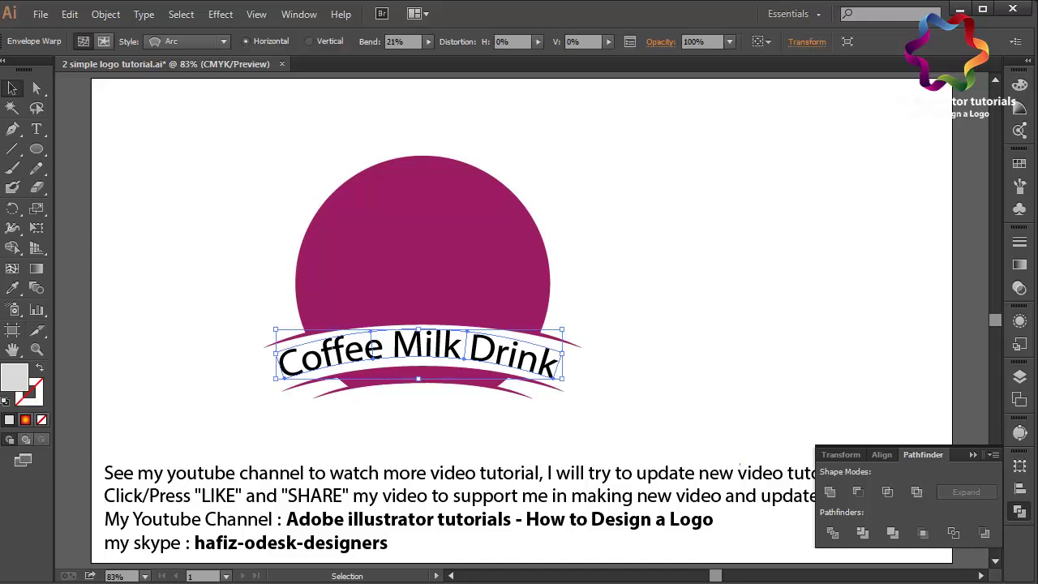
Step: Fill the dome, banner and lower arcs with dark brown from the Swatches panel
{"action": "key", "text": "ctrl+z"}
{"action": "left_click", "coordinate": [1019, 163]}
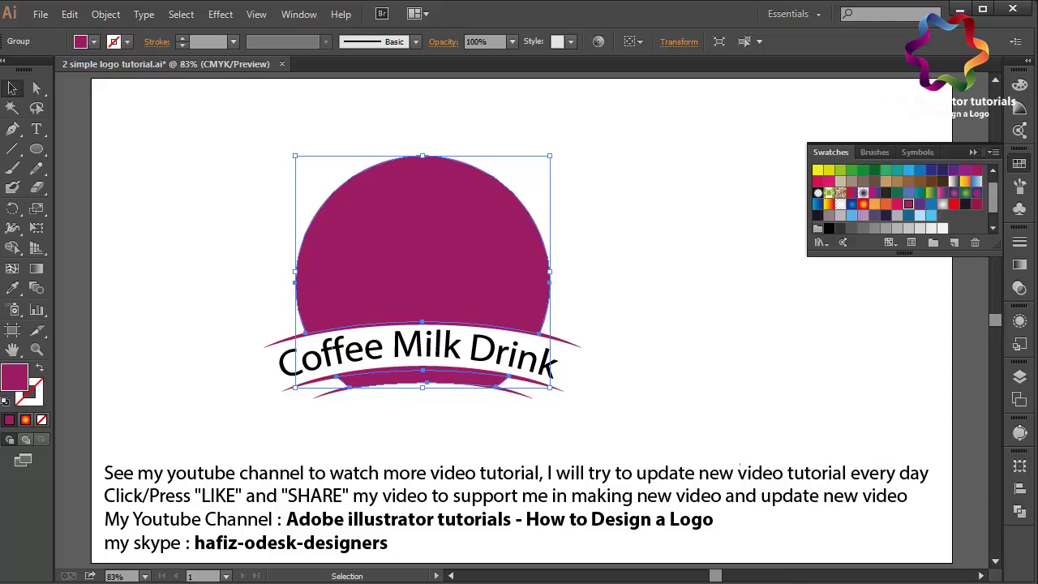
{"action": "left_click_drag", "start_coordinate": [616, 262], "coordinate": [539, 344]}
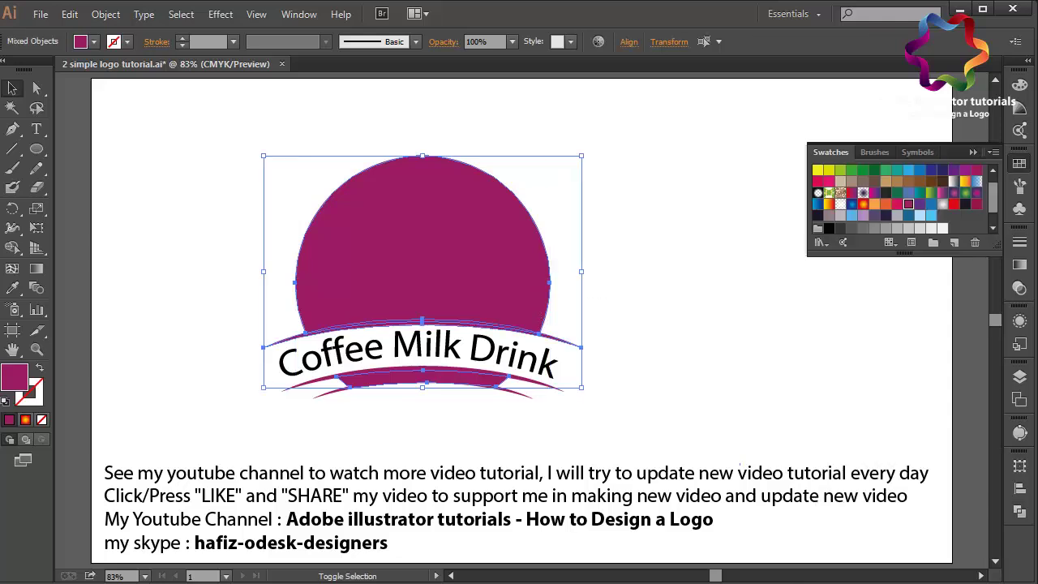
{"action": "left_click_drag", "start_coordinate": [605, 417], "coordinate": [508, 389]}
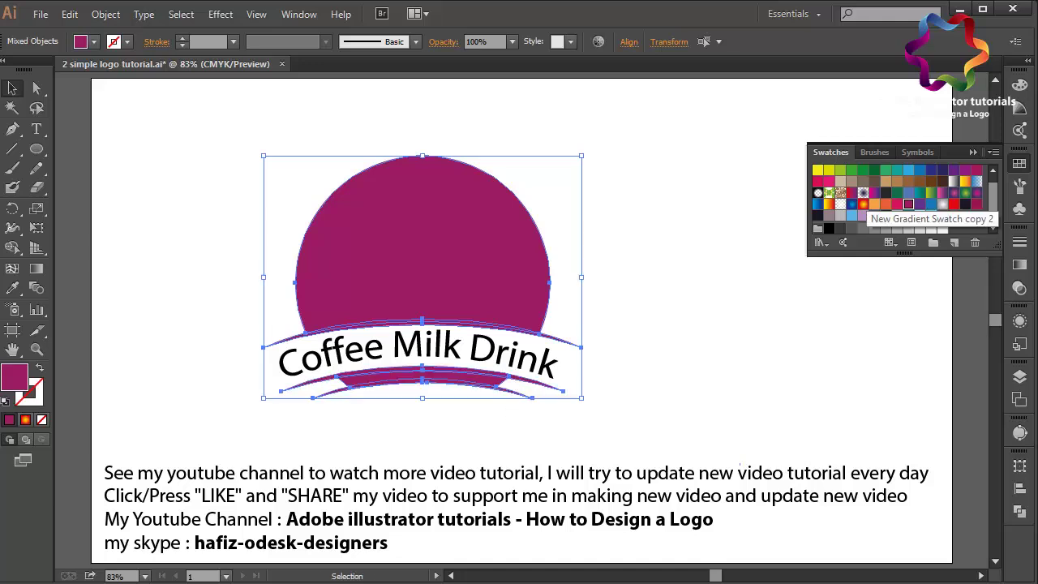
{"action": "left_click", "coordinate": [874, 180]}
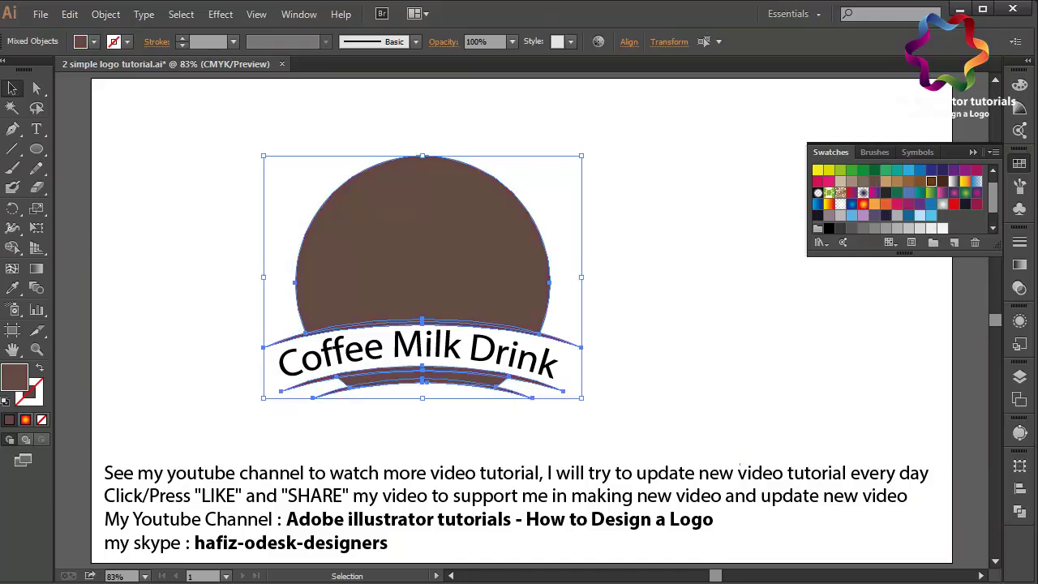
{"action": "left_click", "coordinate": [931, 181]}
{"action": "left_click", "coordinate": [942, 180]}
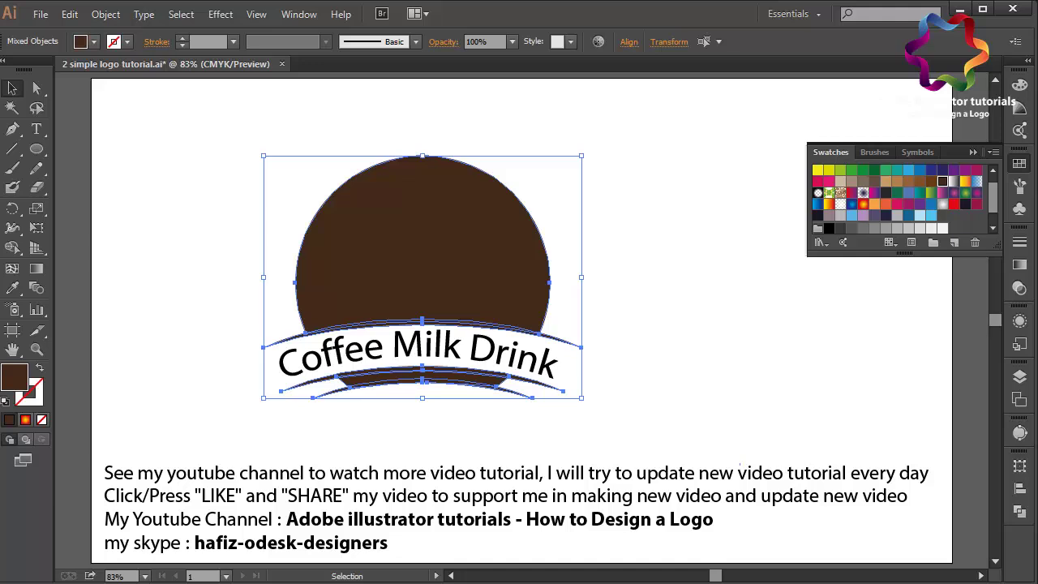
{"action": "key", "text": "ctrl+shift+a"}
Step: Edit inside the warped text and colour all of 'Coffee Milk Drink' dark brown
{"action": "left_click", "coordinate": [417, 349]}
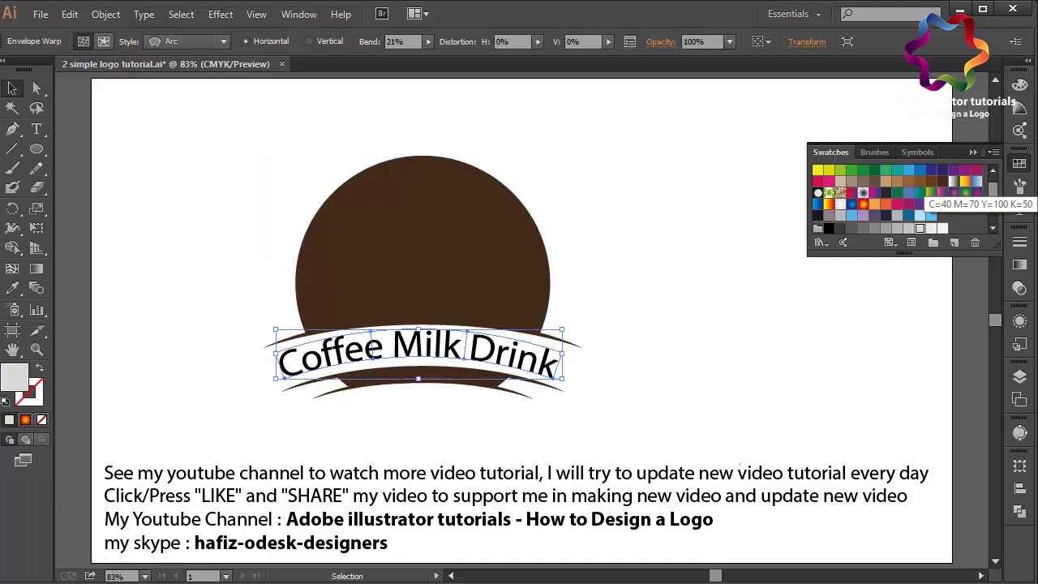
{"action": "left_click", "coordinate": [106, 14]}
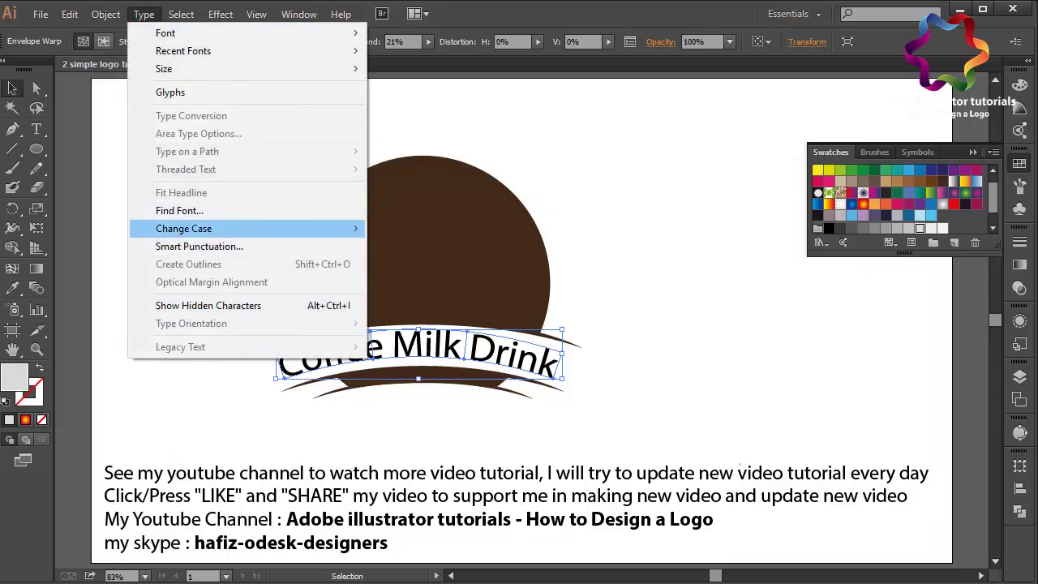
{"action": "left_click", "coordinate": [768, 38]}
{"action": "double_click", "coordinate": [492, 352]}
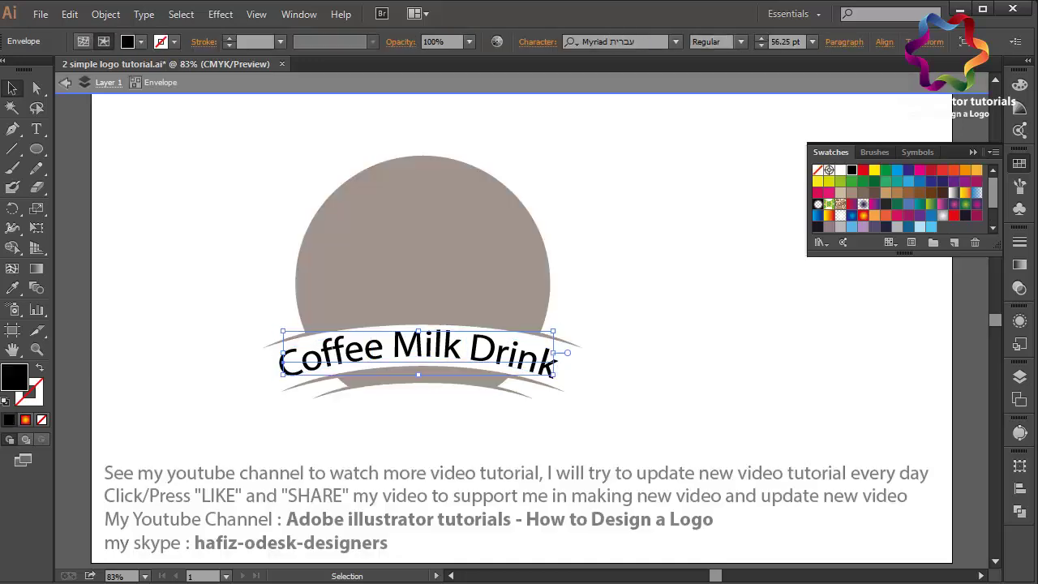
{"action": "key", "text": "ctrl+a"}
{"action": "left_click", "coordinate": [942, 192]}
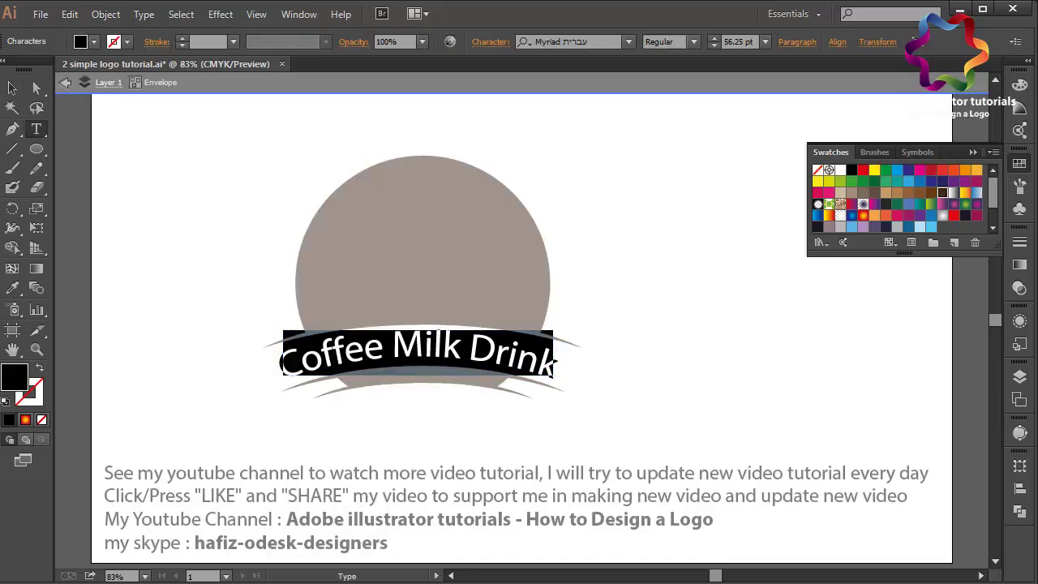
{"action": "left_click", "coordinate": [12, 88]}
{"action": "key", "text": "Escape"}
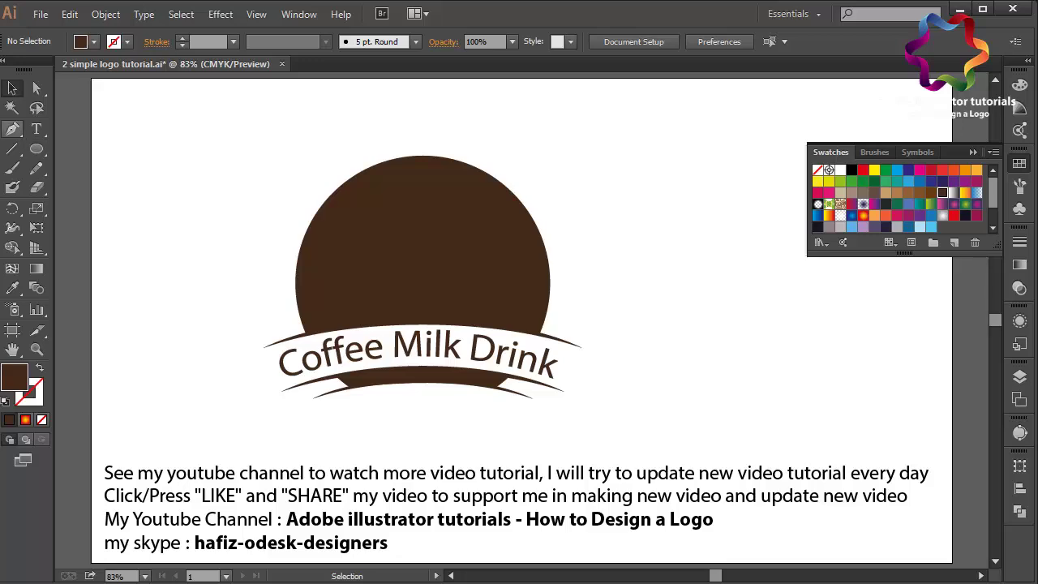
Step: Zoom to 150% and draw a flat brown ellipse for the cup rim
{"action": "key", "text": "p"}
{"action": "key", "text": "ctrl+plus"}
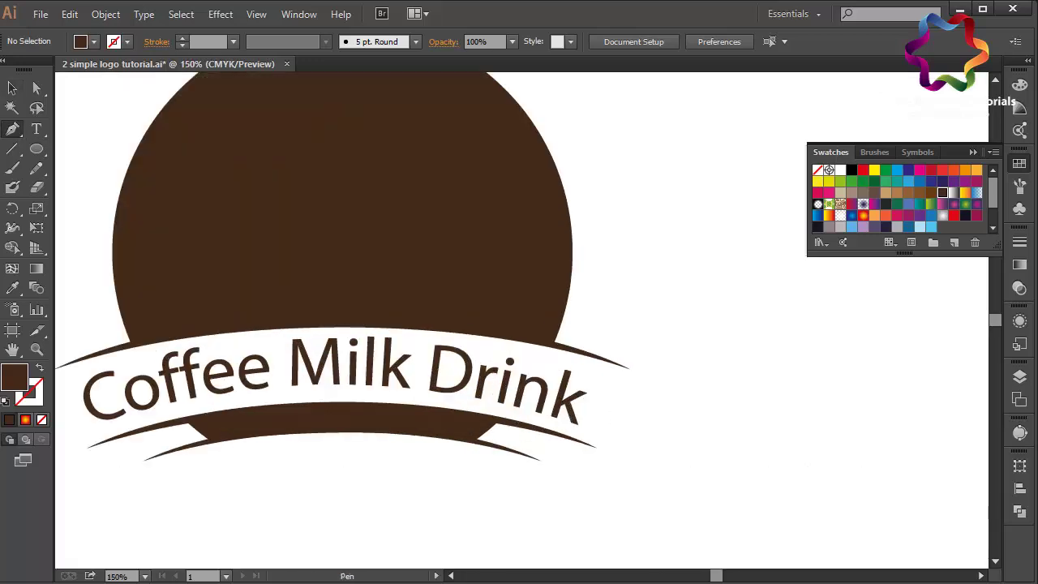
{"action": "key", "text": "ctrl+plus"}
{"action": "scroll", "coordinate": [519, 324], "scroll_direction": "right", "scroll_amount": 5}
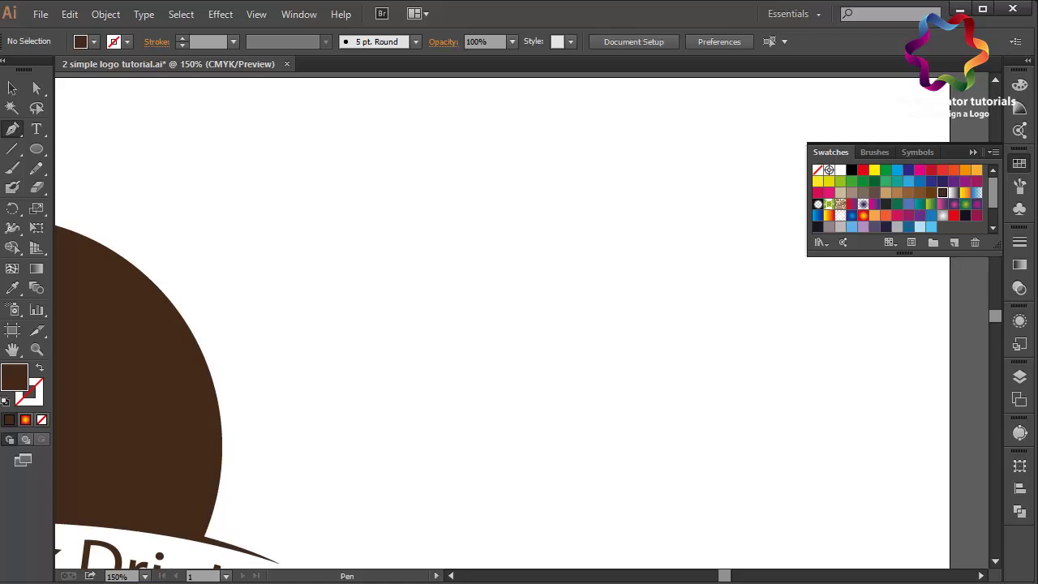
{"action": "scroll", "coordinate": [519, 324], "scroll_direction": "right", "scroll_amount": 2}
{"action": "key", "text": "l"}
{"action": "left_click_drag", "start_coordinate": [227, 211], "coordinate": [402, 241]}
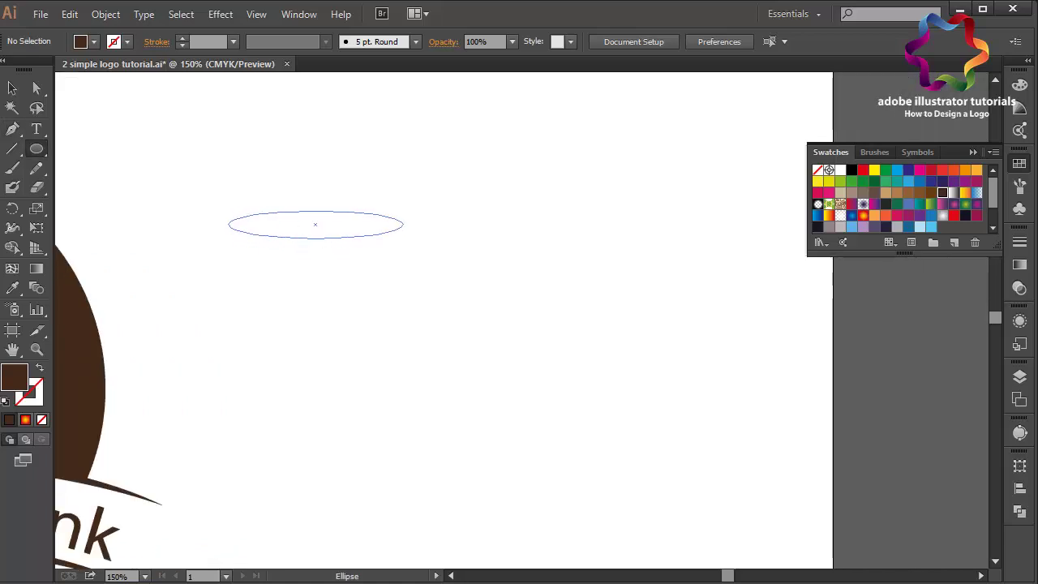
Step: Copy the rim ellipse straight down and shrink the copy into a narrower base
{"action": "key", "text": "v"}
{"action": "key", "text": "ctrl+shift+a"}
{"action": "key", "text": "p"}
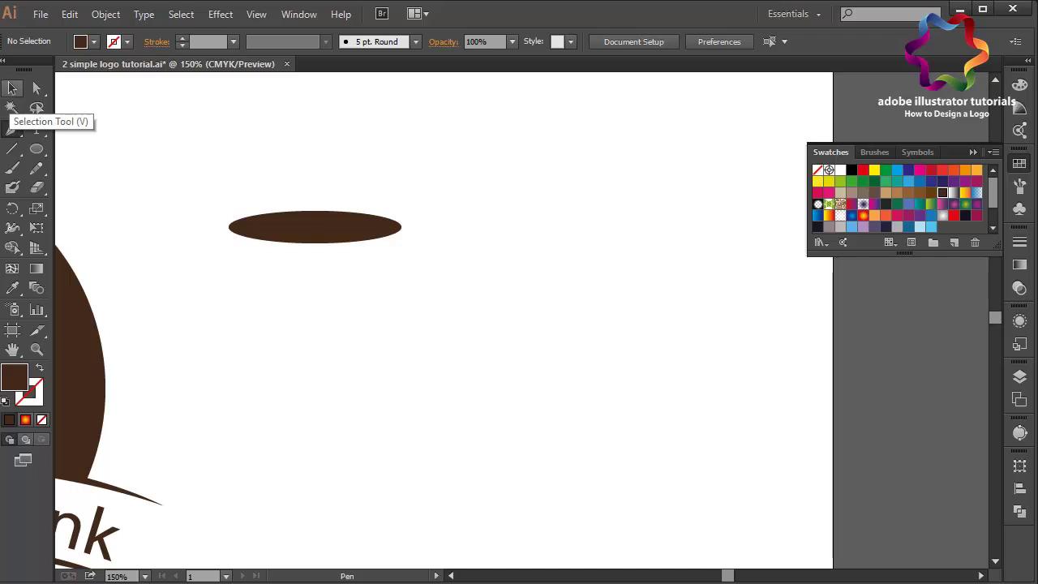
{"action": "left_click", "coordinate": [12, 88]}
{"action": "key", "text": "ctrl+z"}
{"action": "left_click_drag", "start_coordinate": [315, 227], "coordinate": [314, 352]}
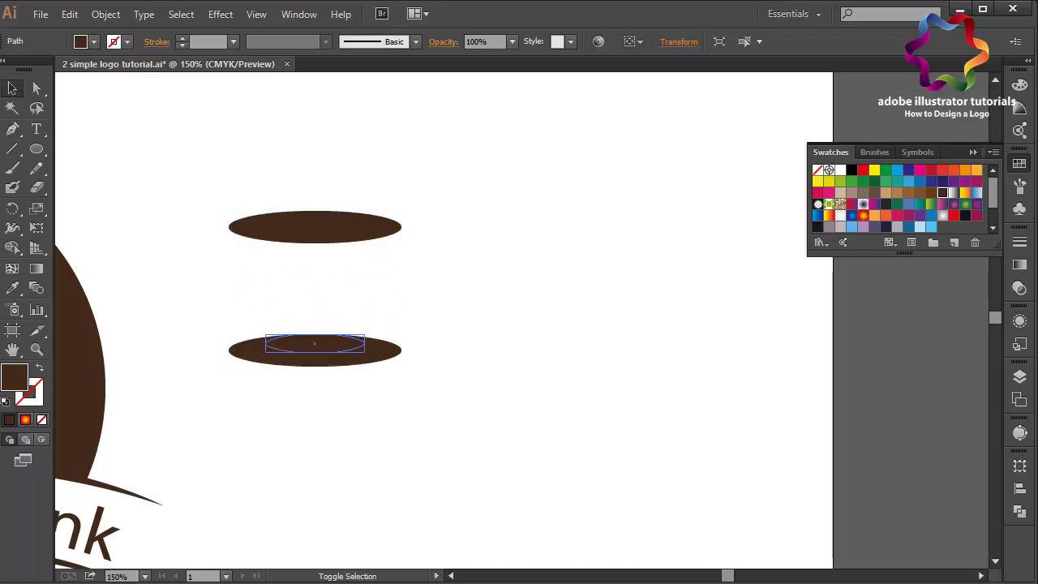
{"action": "left_click_drag", "start_coordinate": [403, 343], "coordinate": [363, 343]}
Step: Draw a pen line joining the rim's left tip to the base's left tip
{"action": "key", "text": "ctrl+shift+a"}
{"action": "key", "text": "p"}
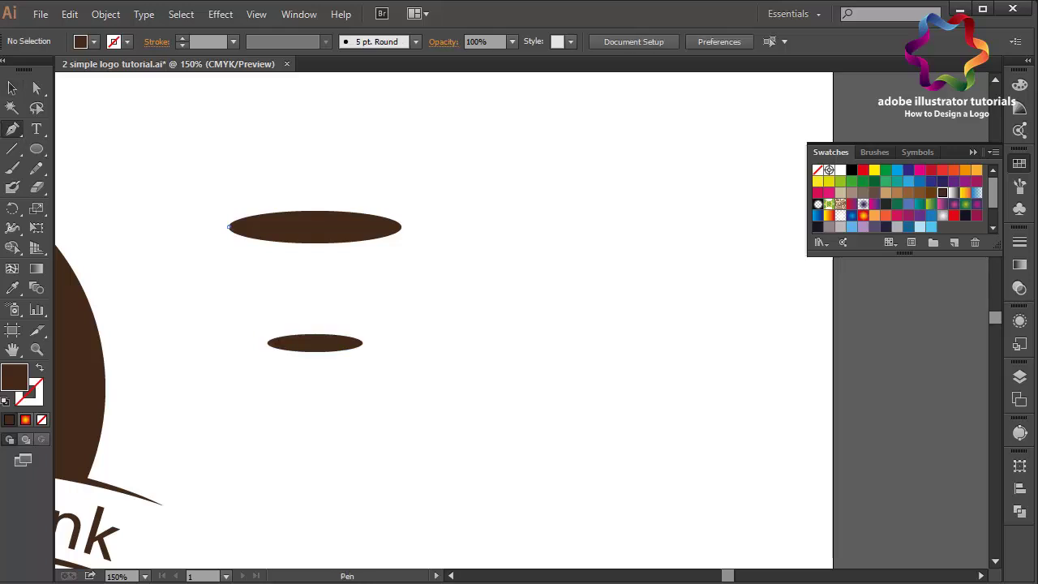
{"action": "left_click", "coordinate": [228, 227]}
{"action": "left_click", "coordinate": [266, 343]}
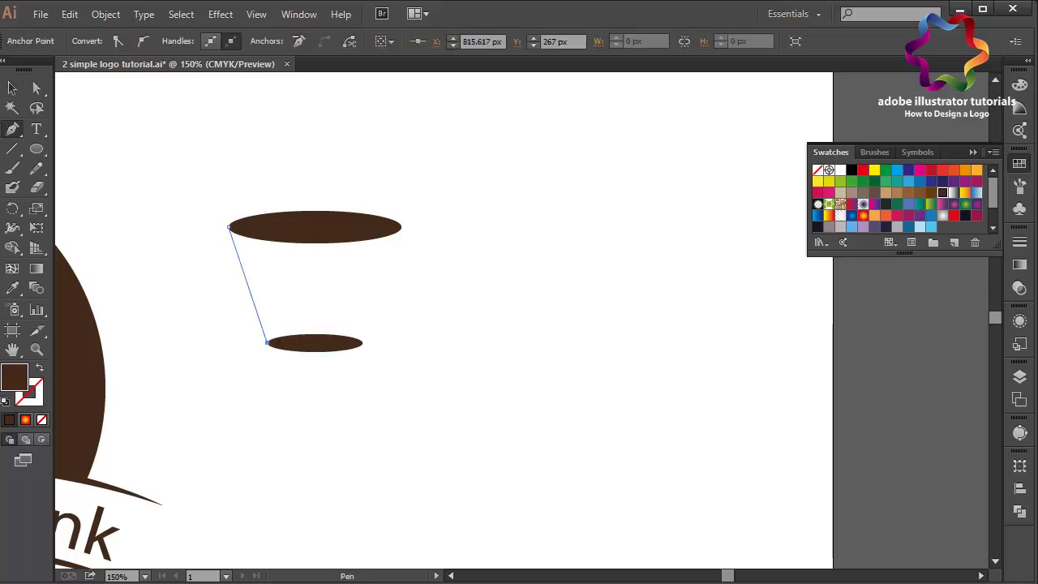
Step: Close the tapered cup body outline through the base and rim right tips
{"action": "left_click", "coordinate": [363, 343]}
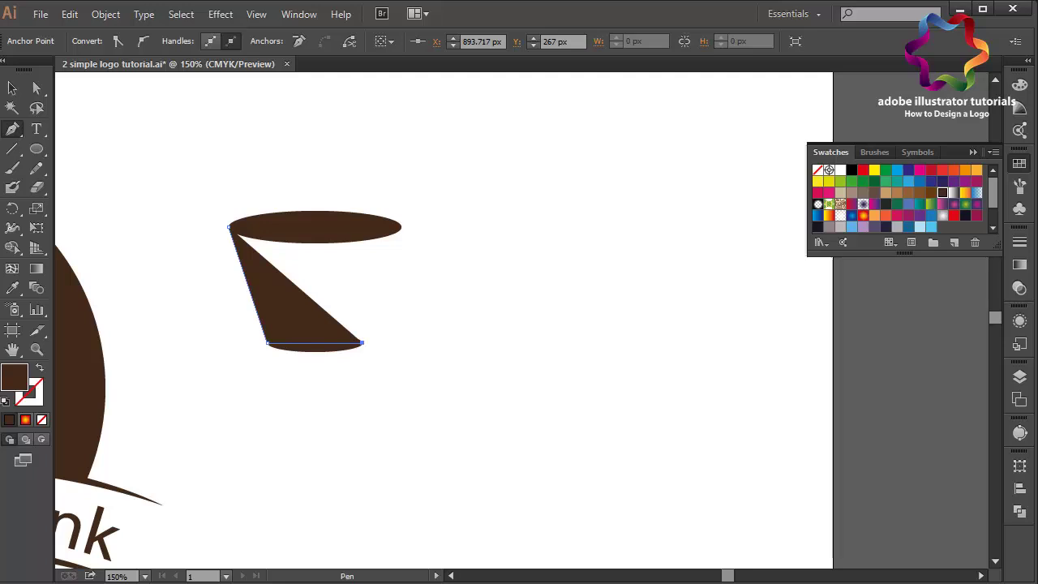
{"action": "left_click", "coordinate": [401, 226]}
{"action": "left_click", "coordinate": [228, 227]}
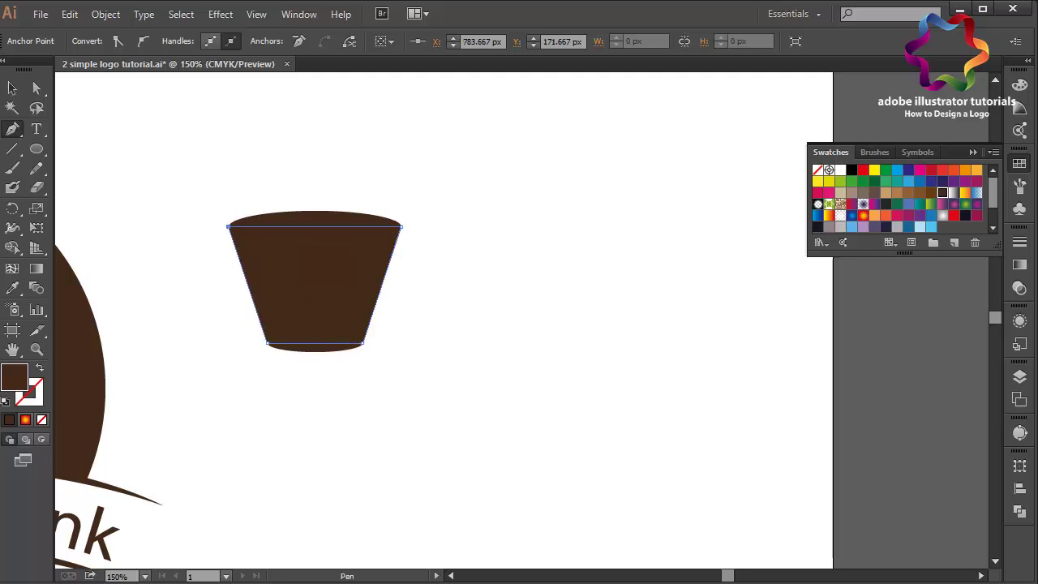
{"action": "key", "text": "v"}
{"action": "key", "text": "ctrl+shift+a"}
Step: Shrink the cup's top ellipse slightly and fill it with orange as coffee
{"action": "left_click", "coordinate": [314, 217]}
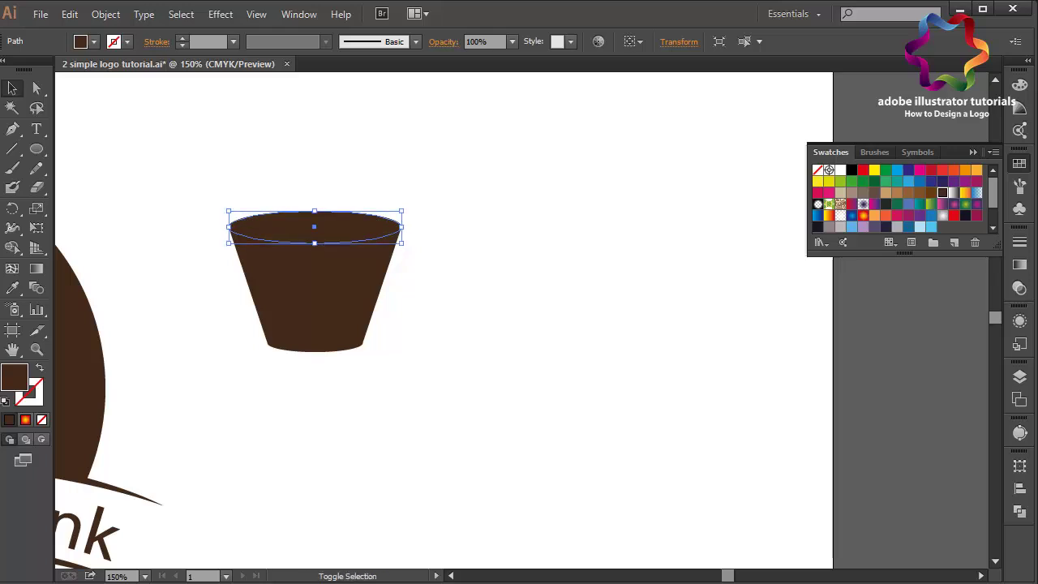
{"action": "left_click_drag", "start_coordinate": [400, 212], "coordinate": [394, 214]}
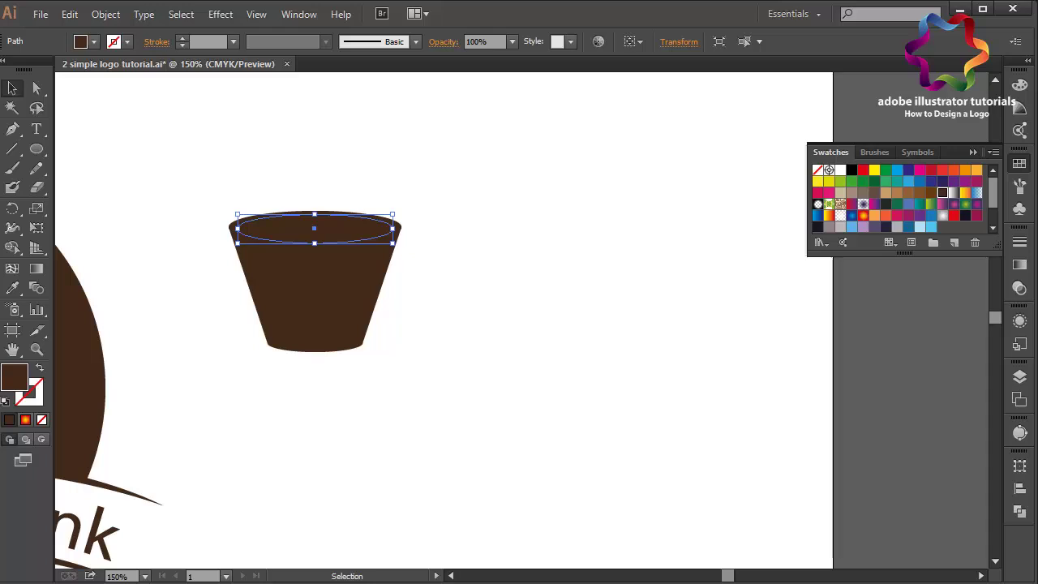
{"action": "left_click", "coordinate": [976, 170]}
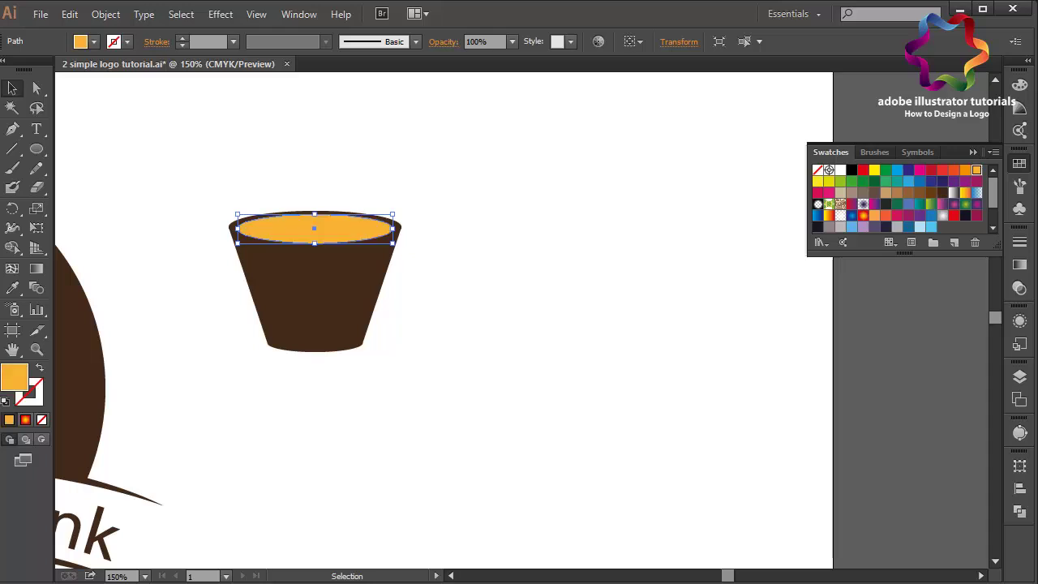
{"action": "key", "text": "ctrl+shift+a"}
{"action": "left_click", "coordinate": [12, 128]}
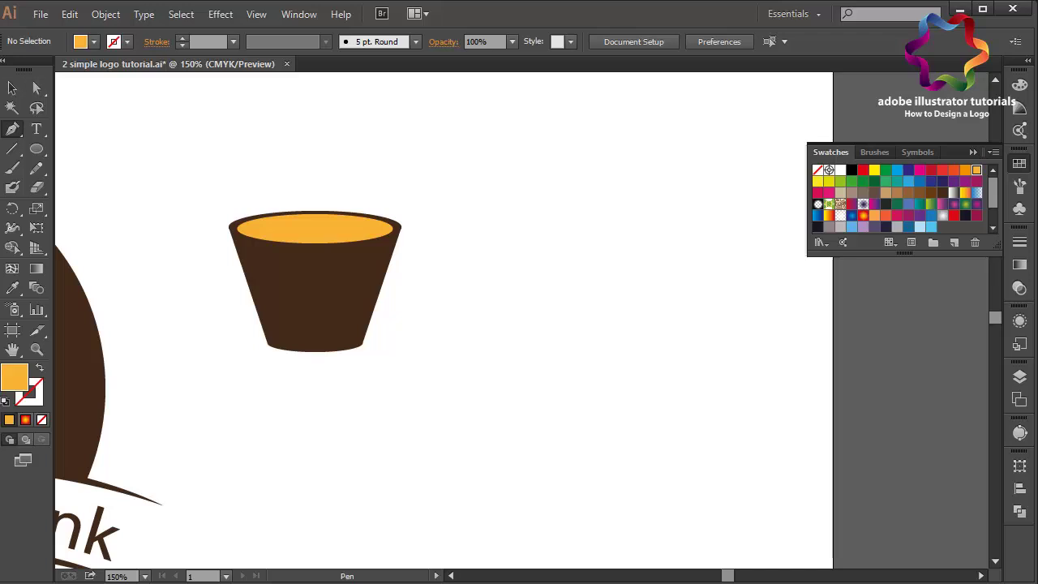
Step: Shrink the orange coffee ellipse so it sits inside the cup rim
{"action": "left_click", "coordinate": [12, 87]}
{"action": "left_click", "coordinate": [325, 230]}
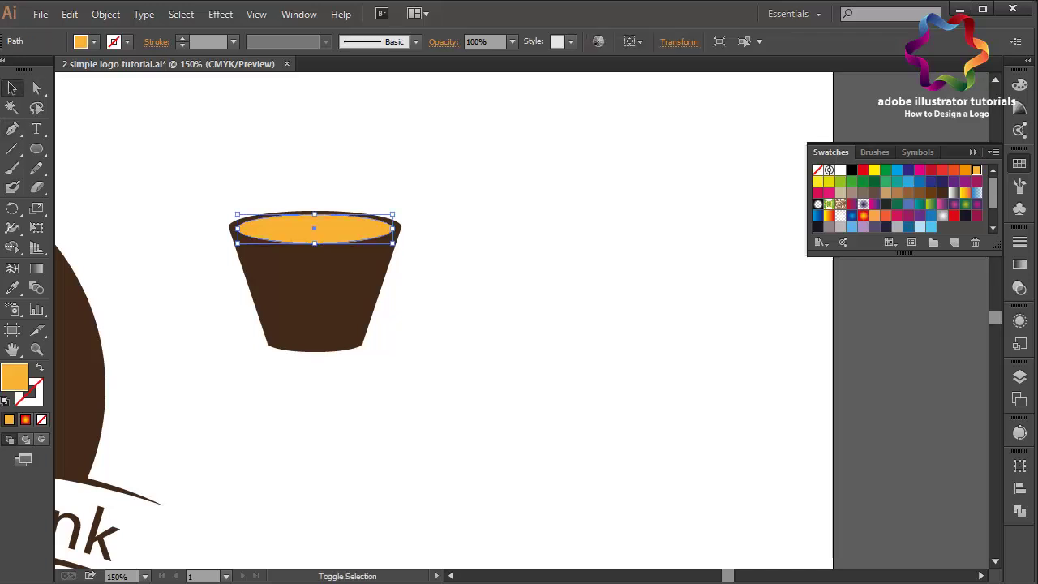
{"action": "left_click_drag", "start_coordinate": [393, 215], "coordinate": [384, 217]}
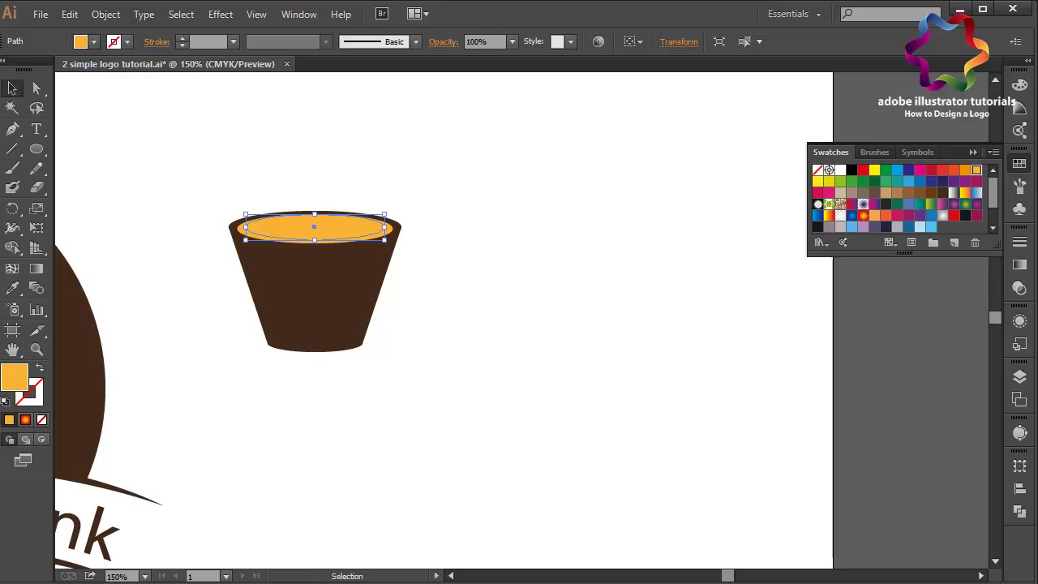
{"action": "key", "text": "ctrl+shift+b"}
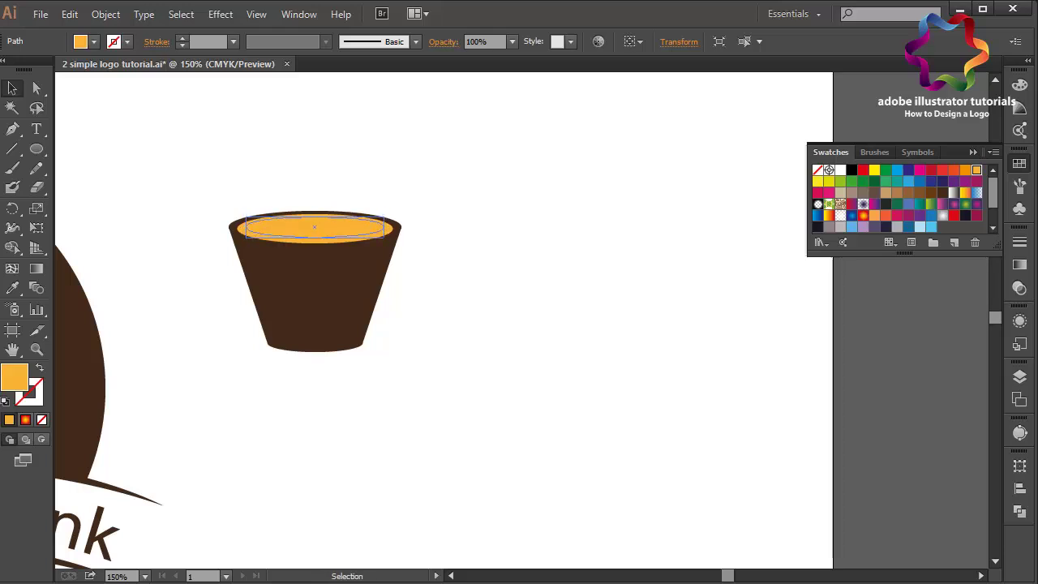
{"action": "key", "text": "ctrl+shift+b"}
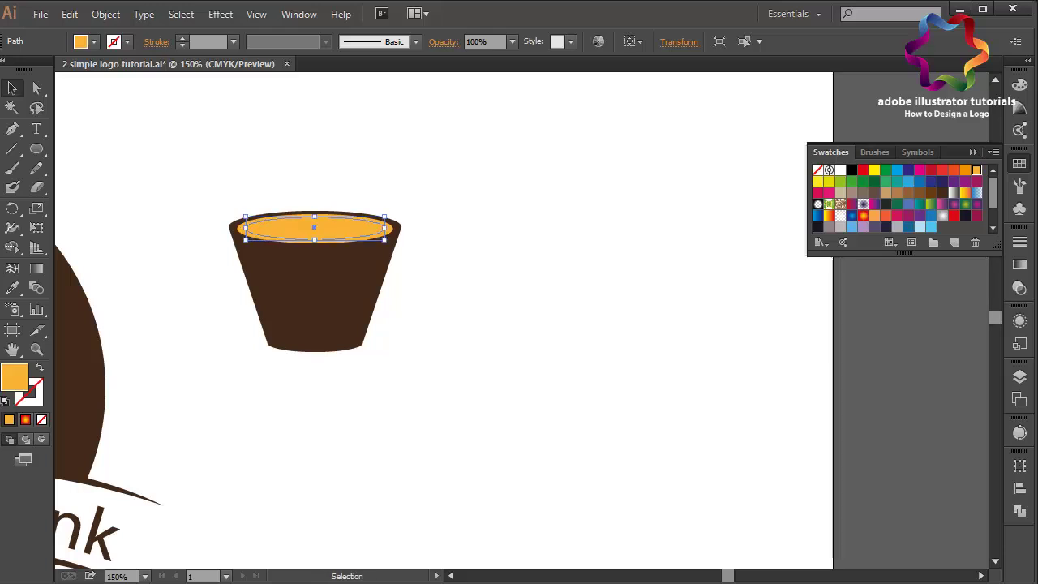
{"action": "key", "text": "ctrl+alt+bracketleft"}
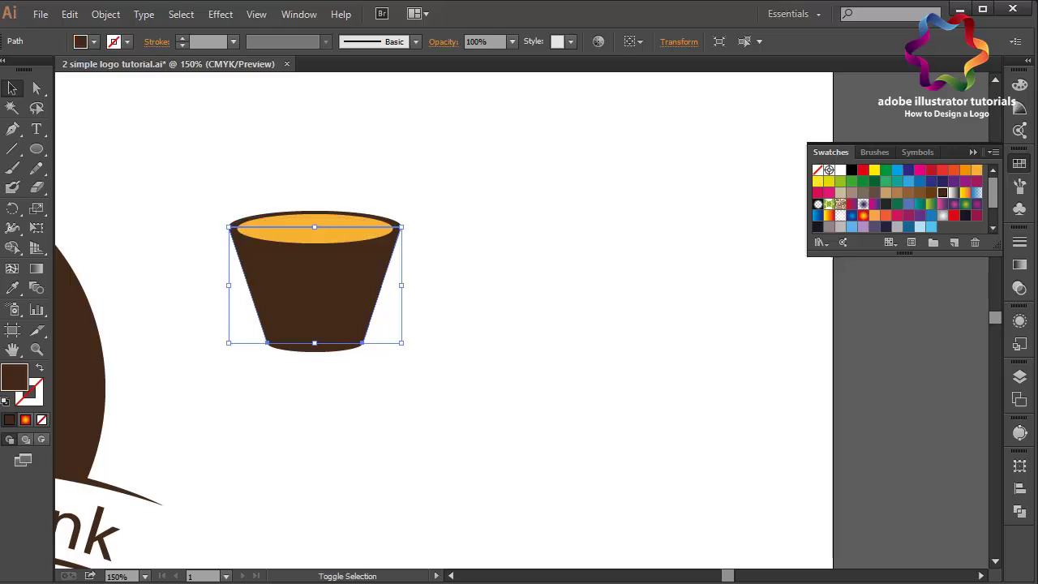
{"action": "key", "text": "ctrl+alt+bracketright"}
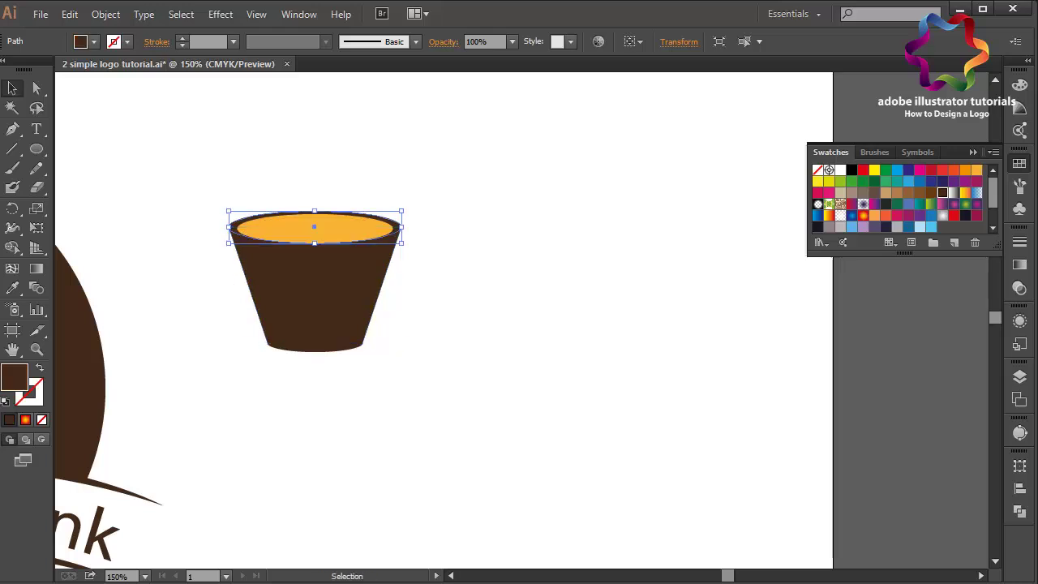
{"action": "left_click_drag", "start_coordinate": [399, 212], "coordinate": [384, 218]}
{"action": "key", "text": "ctrl+shift+a"}
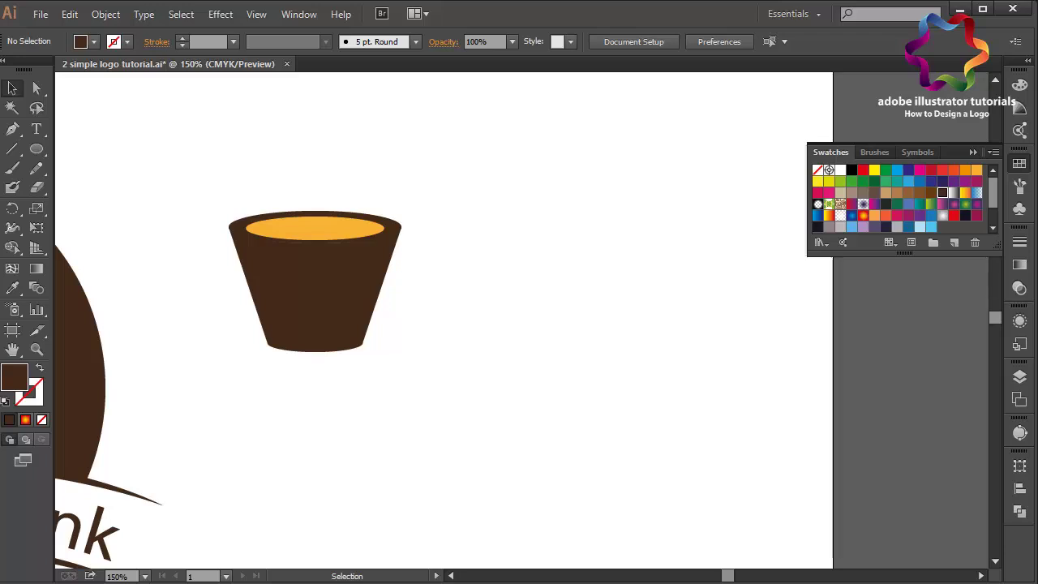
Step: Make the brown rim ellipse slightly taller
{"action": "left_click", "coordinate": [234, 227]}
{"action": "left_click_drag", "start_coordinate": [314, 242], "coordinate": [314, 244]}
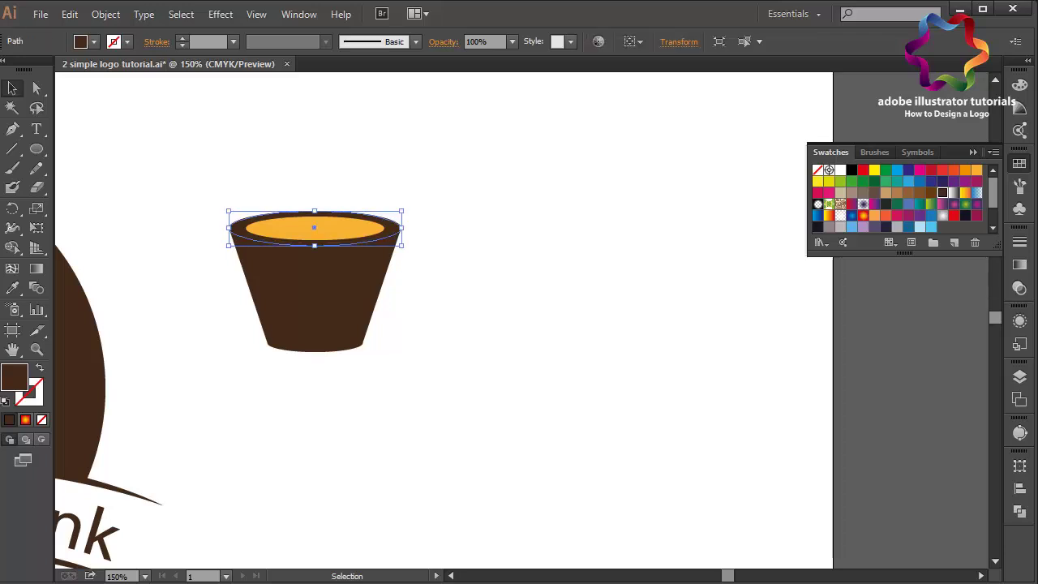
{"action": "key", "text": "ctrl+alt+bracketright"}
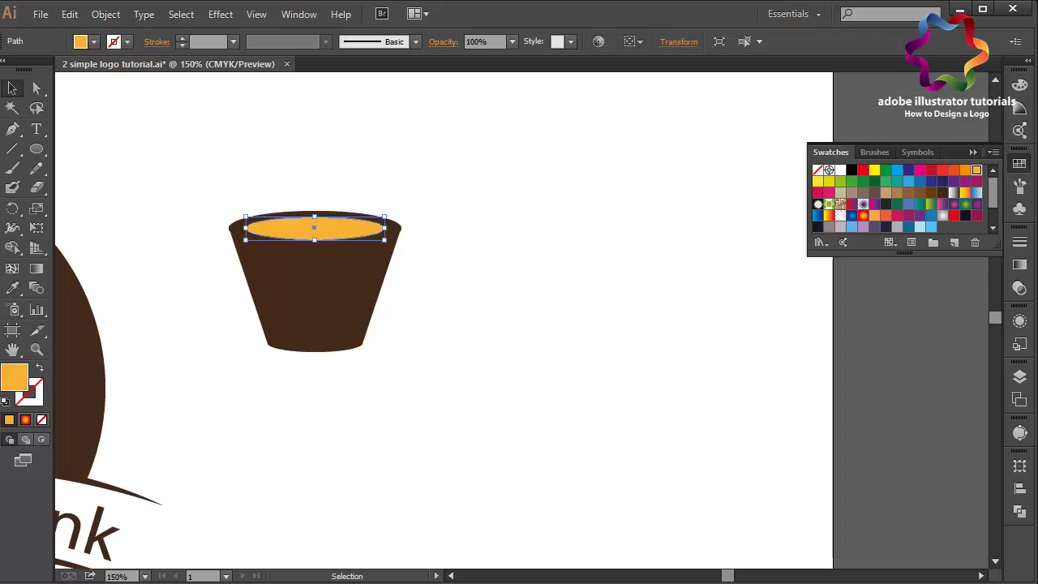
{"action": "key", "text": "ctrl+alt+bracketleft"}
{"action": "left_click", "coordinate": [314, 292], "text": "shift"}
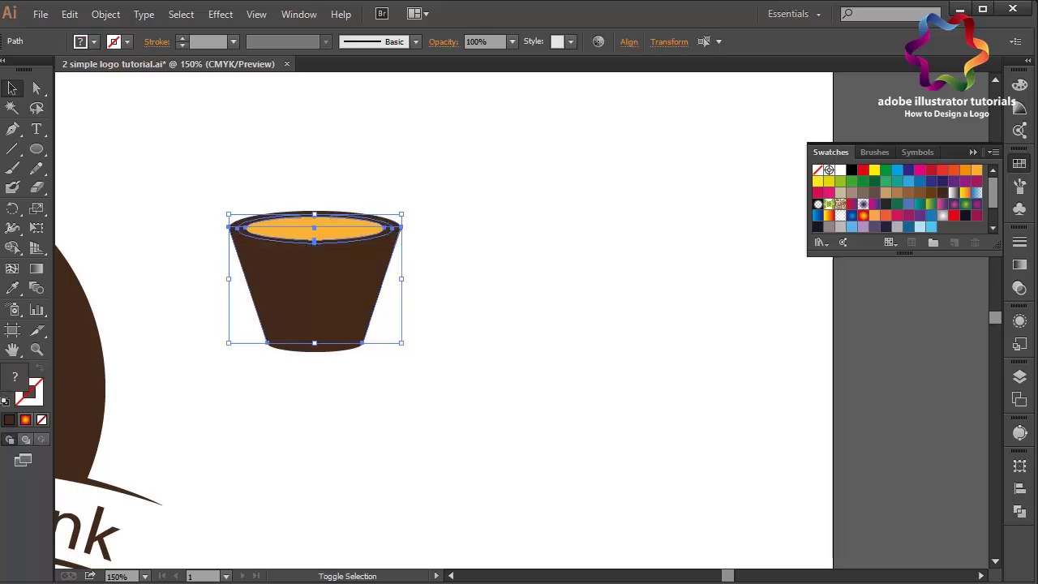
{"action": "left_click", "coordinate": [314, 292], "text": "shift"}
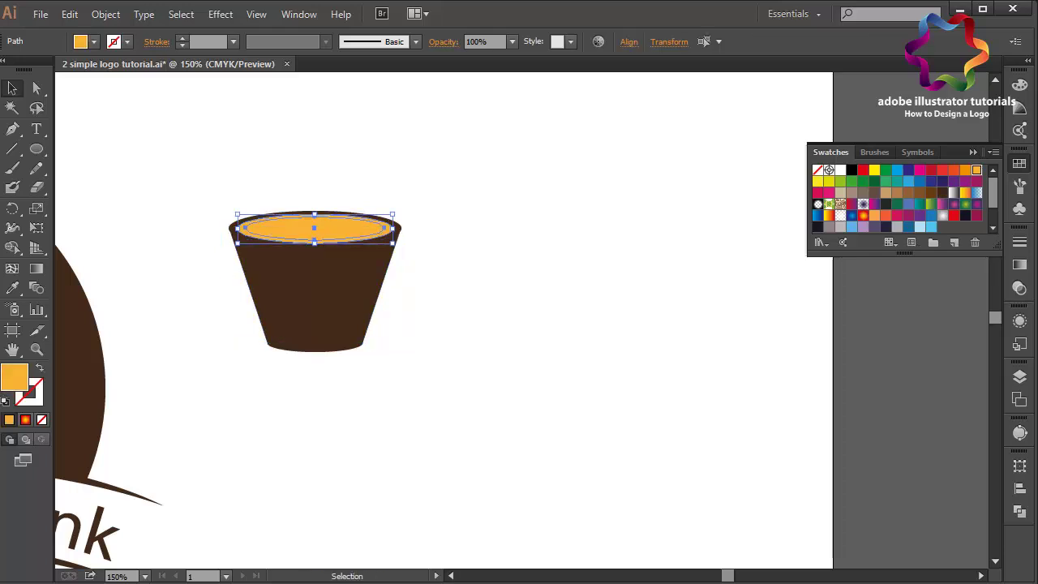
{"action": "key", "text": "ctrl+shift+a"}
Step: Fill the rim, cup body and bottom ellipse with light grey
{"action": "left_click", "coordinate": [235, 227]}
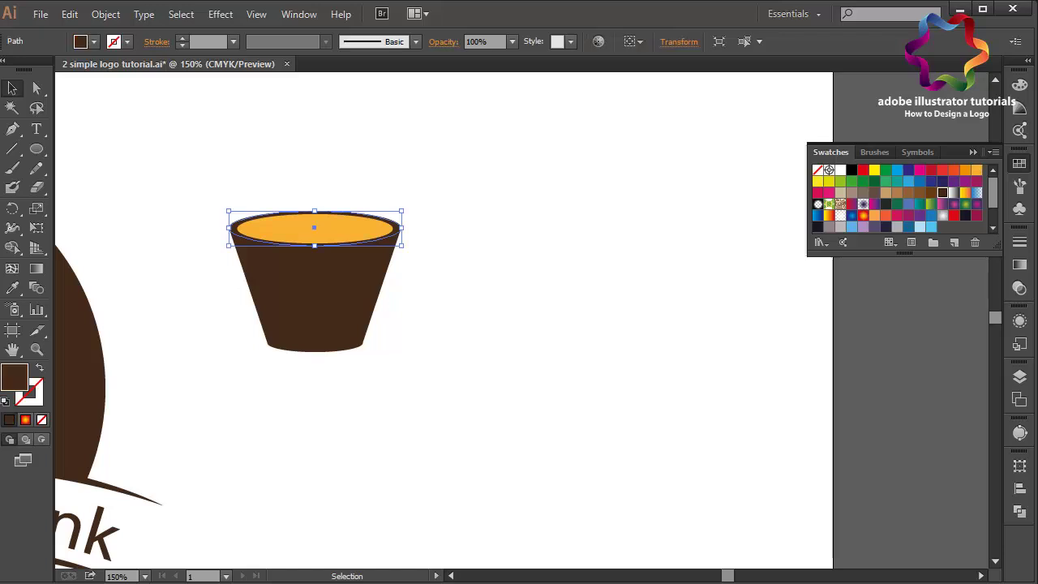
{"action": "left_click", "coordinate": [315, 291], "text": "shift"}
{"action": "left_click", "coordinate": [315, 347], "text": "shift"}
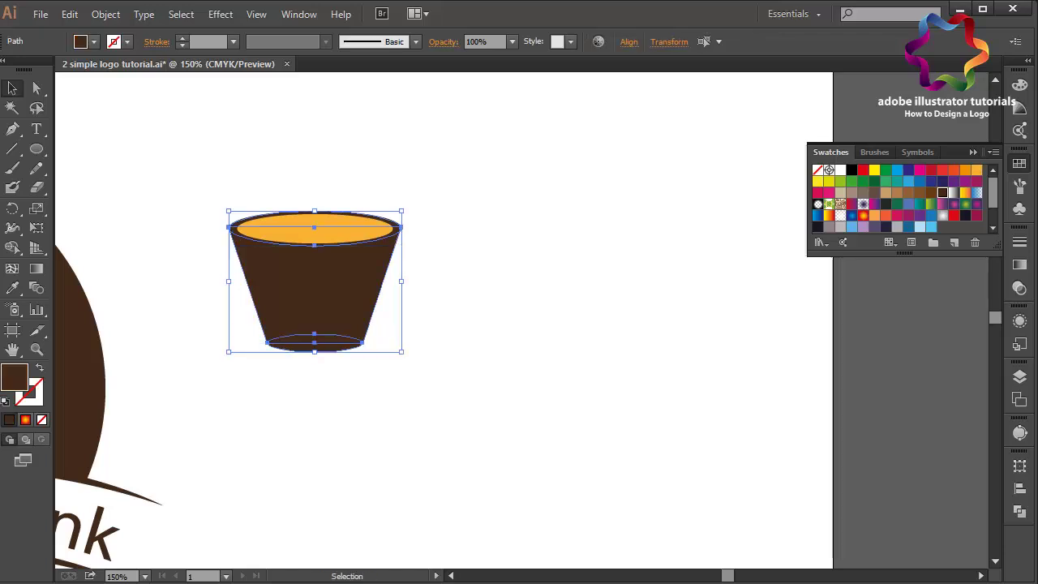
{"action": "scroll", "coordinate": [892, 198], "scroll_direction": "down", "scroll_amount": 2}
{"action": "left_click", "coordinate": [931, 211]}
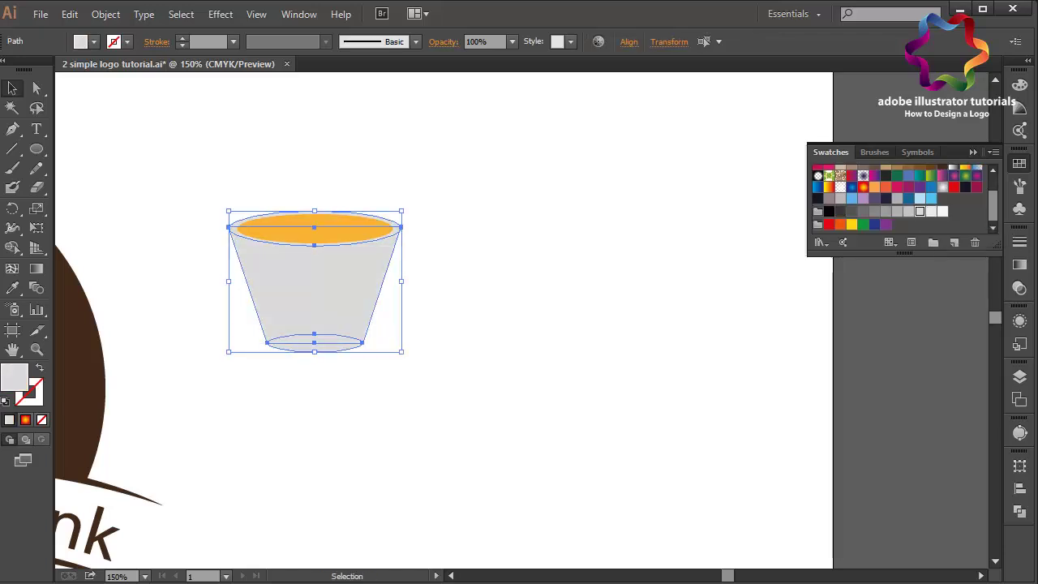
{"action": "key", "text": "ctrl+shift+a"}
{"action": "left_click", "coordinate": [315, 230]}
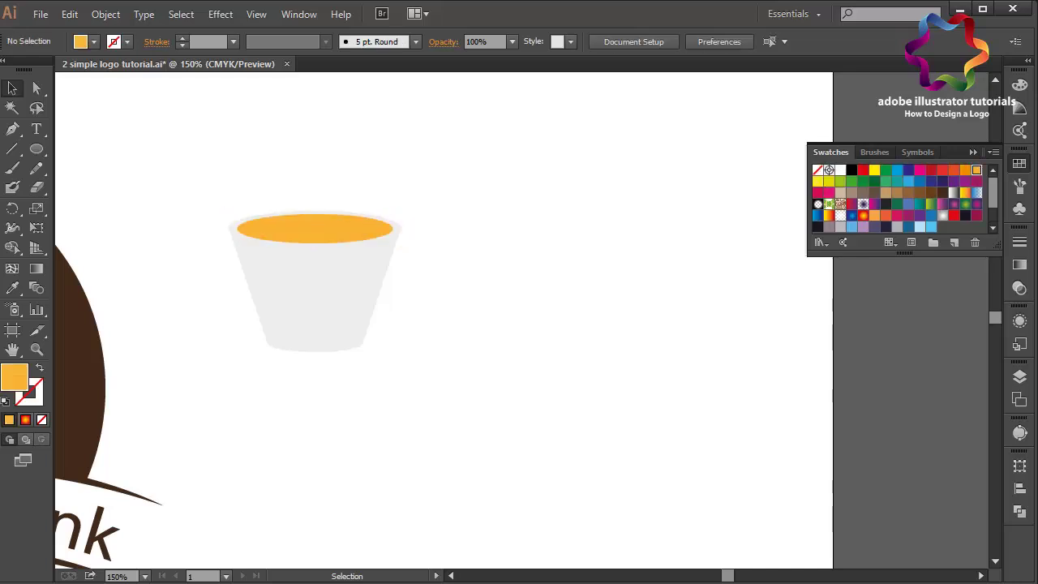
Step: Fill the rim brown, add a thin brown sliver on the cup's left, and begin the steam path
{"action": "left_click", "coordinate": [931, 192]}
{"action": "key", "text": "ctrl+shift+a"}
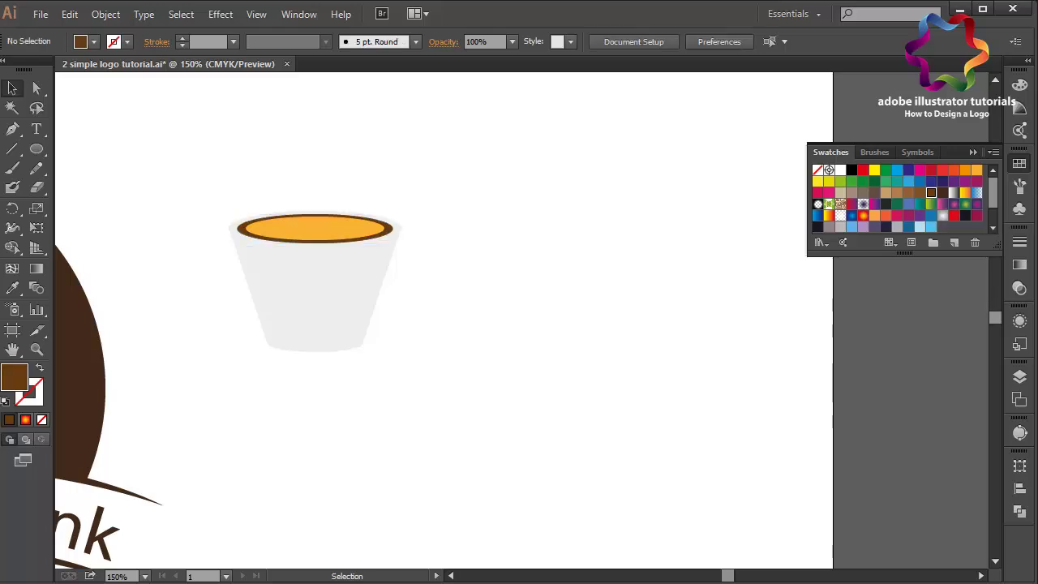
{"action": "key", "text": "p"}
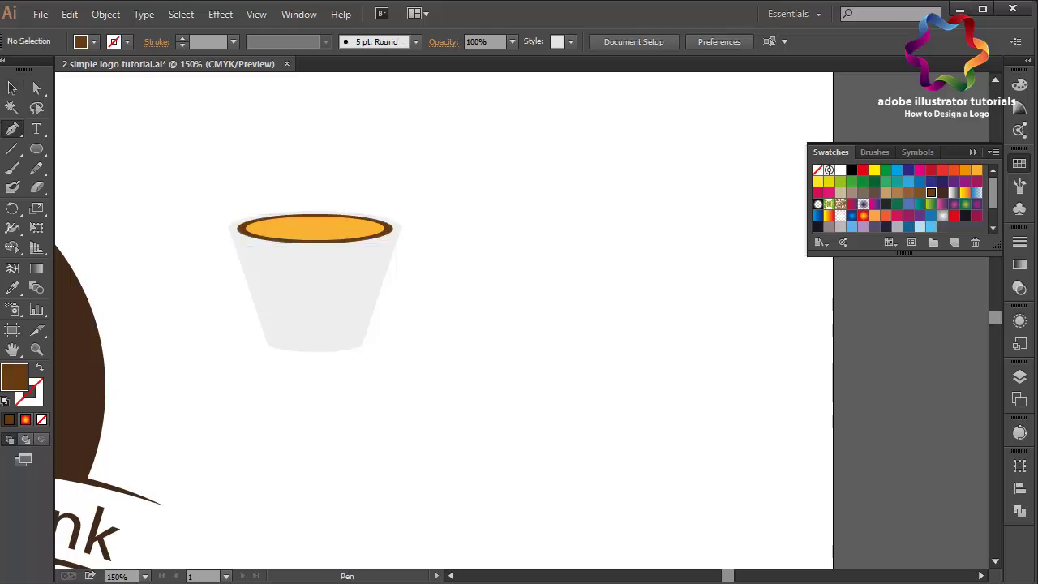
{"action": "left_click", "coordinate": [236, 228]}
{"action": "left_click", "coordinate": [267, 320]}
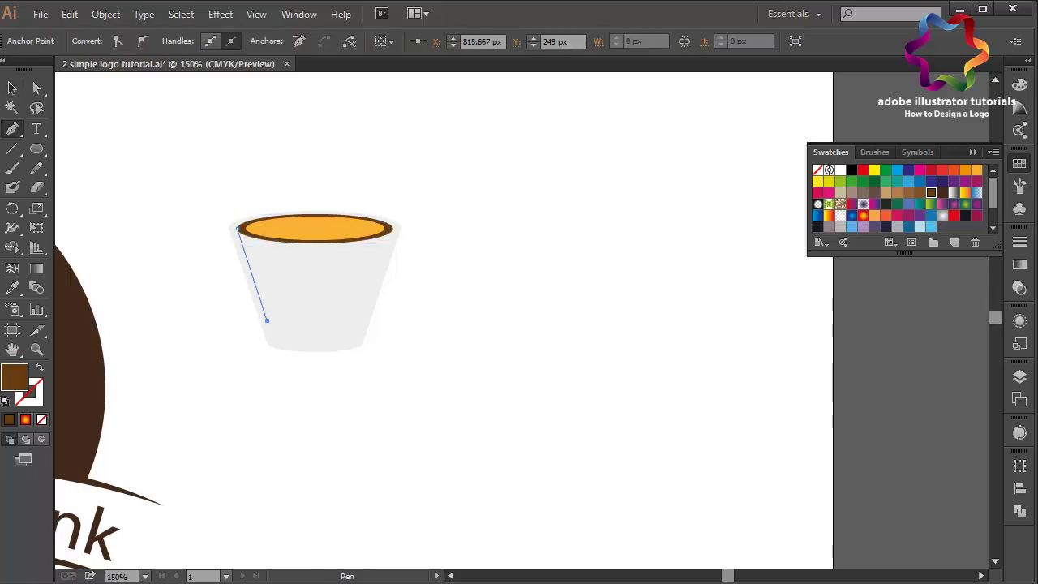
{"action": "left_click", "coordinate": [244, 229]}
{"action": "left_click", "coordinate": [235, 228]}
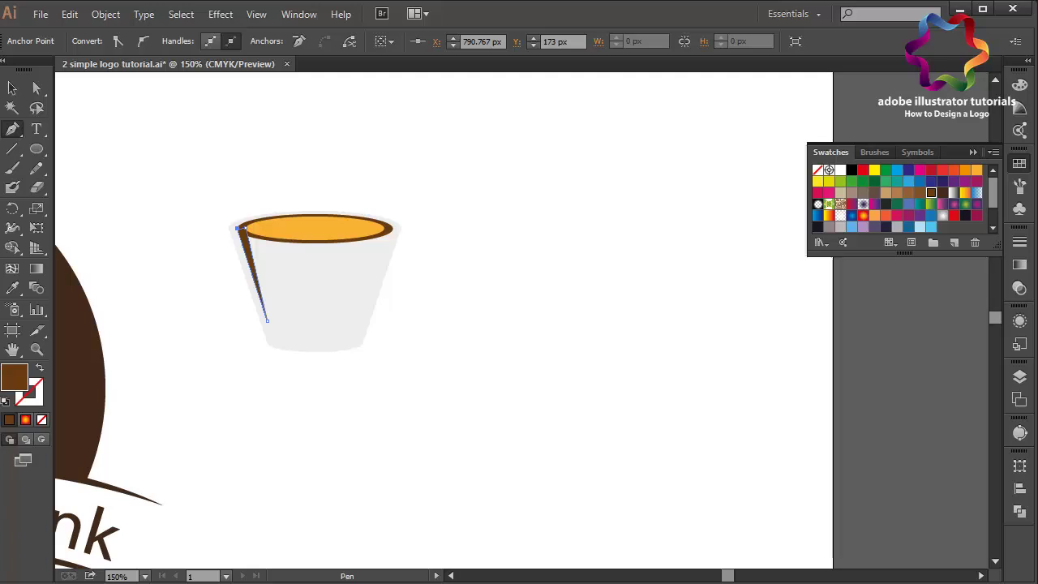
{"action": "left_click", "coordinate": [300, 225], "text": "ctrl"}
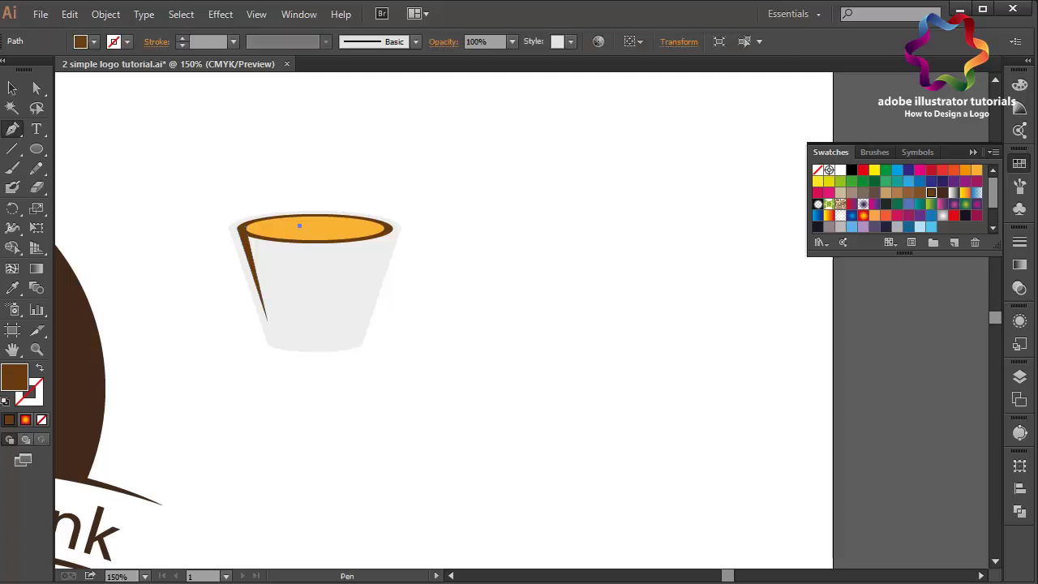
Step: Draw the curving S-shaped brown steam path up from the coffee and back down
{"action": "mouse_move", "coordinate": [320, 233]}
{"action": "left_mouse_down"}
{"action": "mouse_move", "coordinate": [341, 212]}
{"action": "mouse_move", "coordinate": [304, 172]}
{"action": "left_mouse_up"}
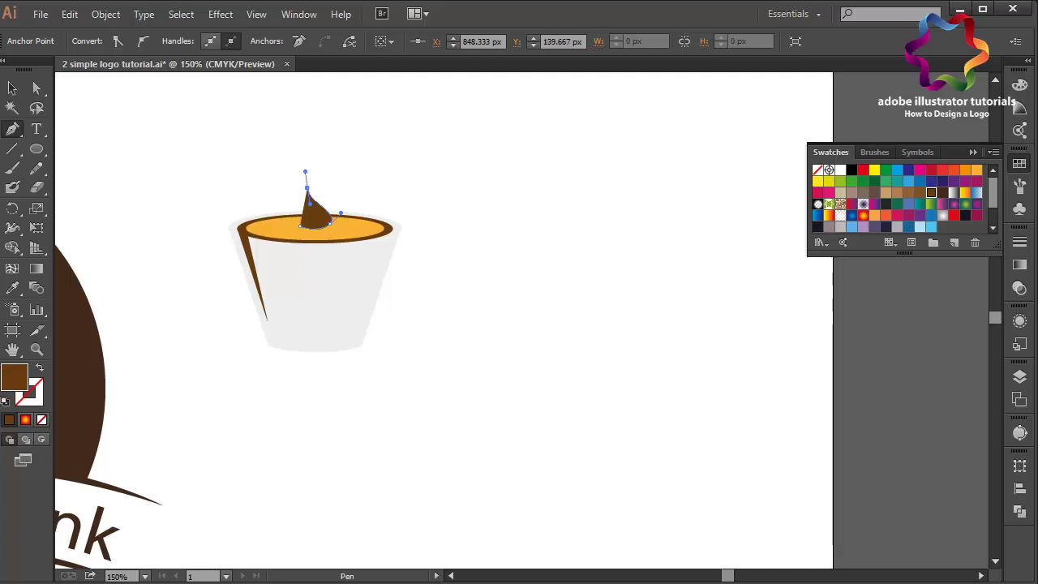
{"action": "left_click_drag", "start_coordinate": [381, 205], "coordinate": [421, 197]}
{"action": "left_click_drag", "start_coordinate": [297, 140], "coordinate": [229, 121]}
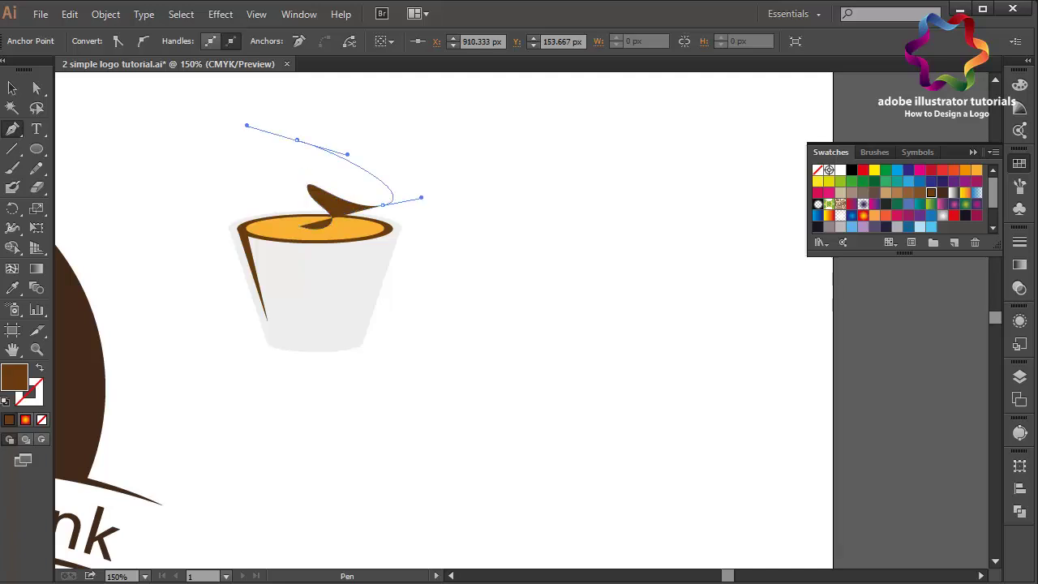
{"action": "left_click_drag", "start_coordinate": [361, 120], "coordinate": [370, 98]}
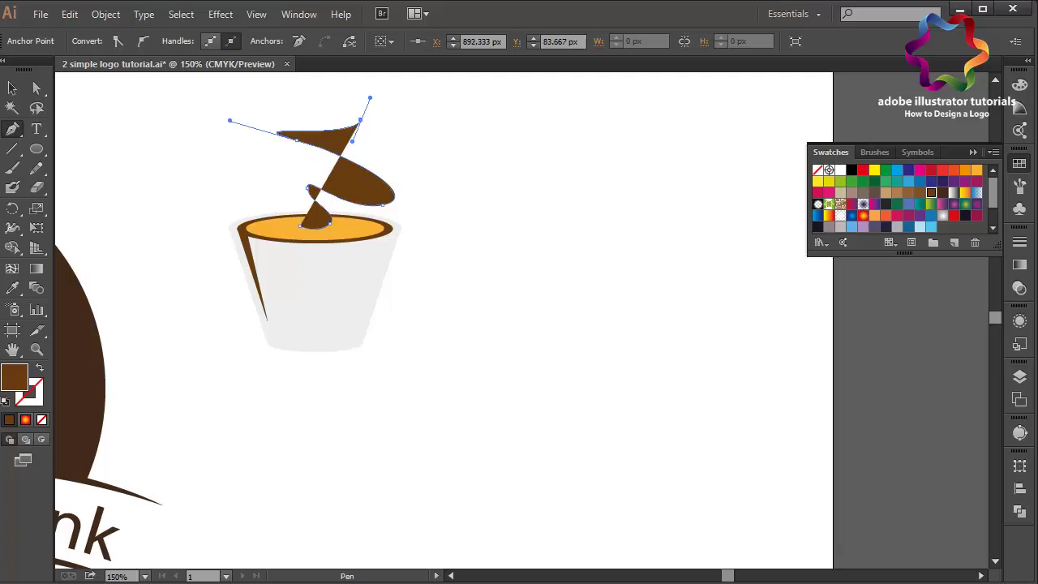
{"action": "left_click_drag", "start_coordinate": [278, 119], "coordinate": [228, 108]}
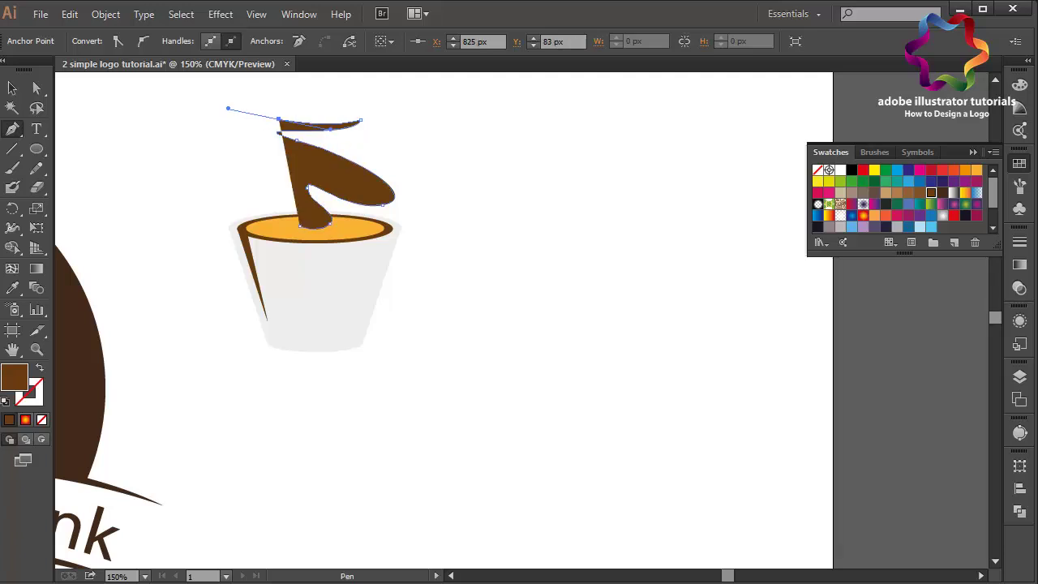
{"action": "mouse_move", "coordinate": [318, 173]}
{"action": "left_mouse_down"}
{"action": "mouse_move", "coordinate": [277, 171]}
{"action": "mouse_move", "coordinate": [262, 206]}
{"action": "left_mouse_up"}
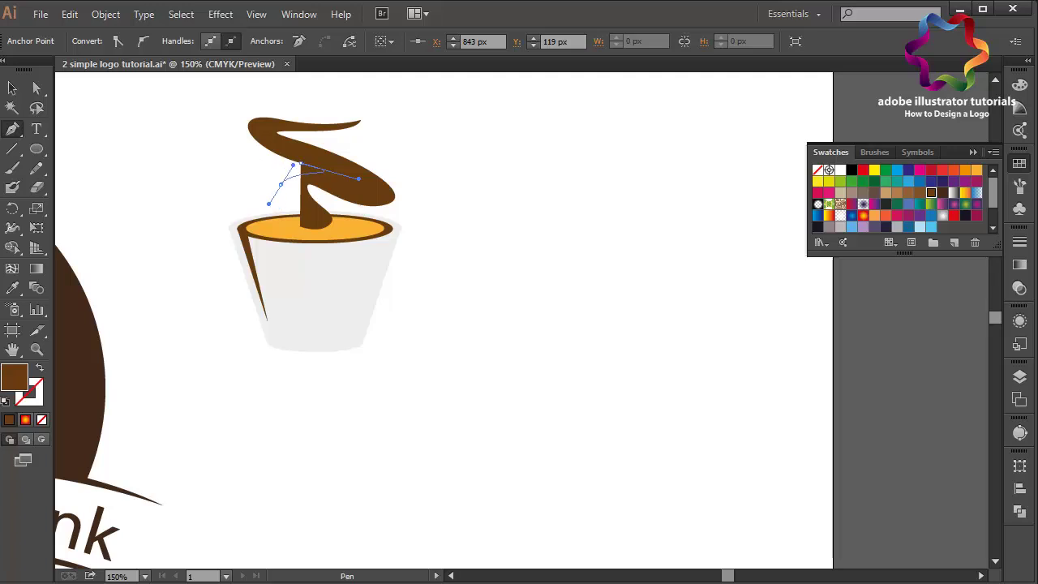
{"action": "right_click", "coordinate": [298, 226]}
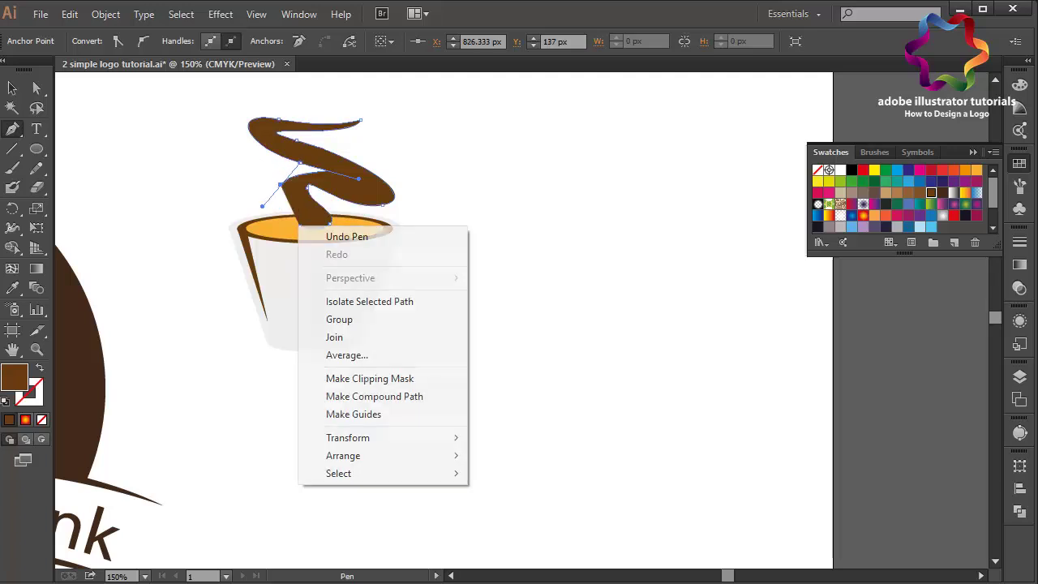
{"action": "key", "text": "Escape"}
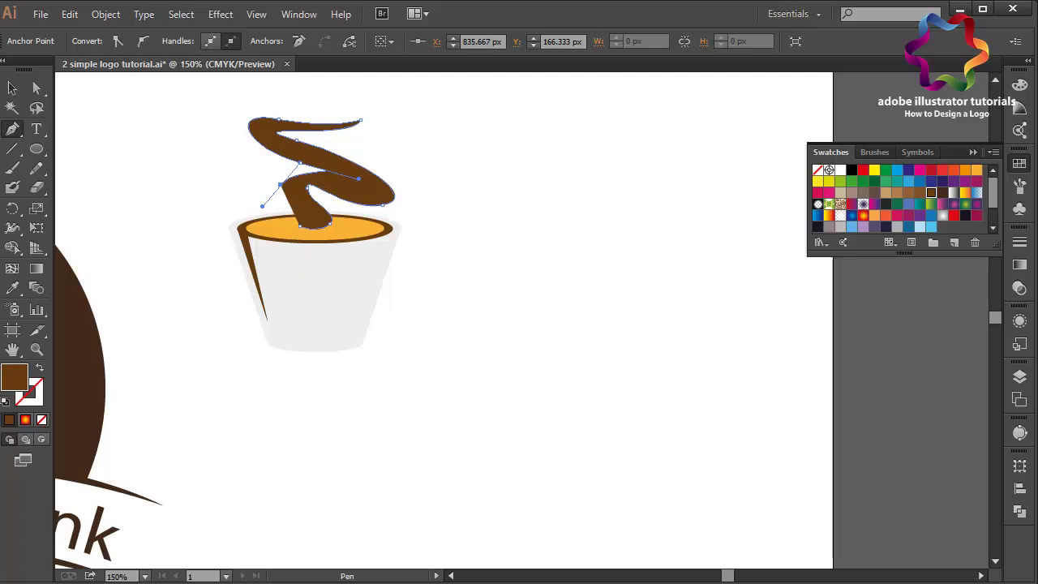
{"action": "left_click_drag", "start_coordinate": [315, 224], "coordinate": [346, 212]}
Step: Adjust the steam's anchors and handles with Direct Selection to smooth the swirl
{"action": "key", "text": "a"}
{"action": "left_click", "coordinate": [300, 152]}
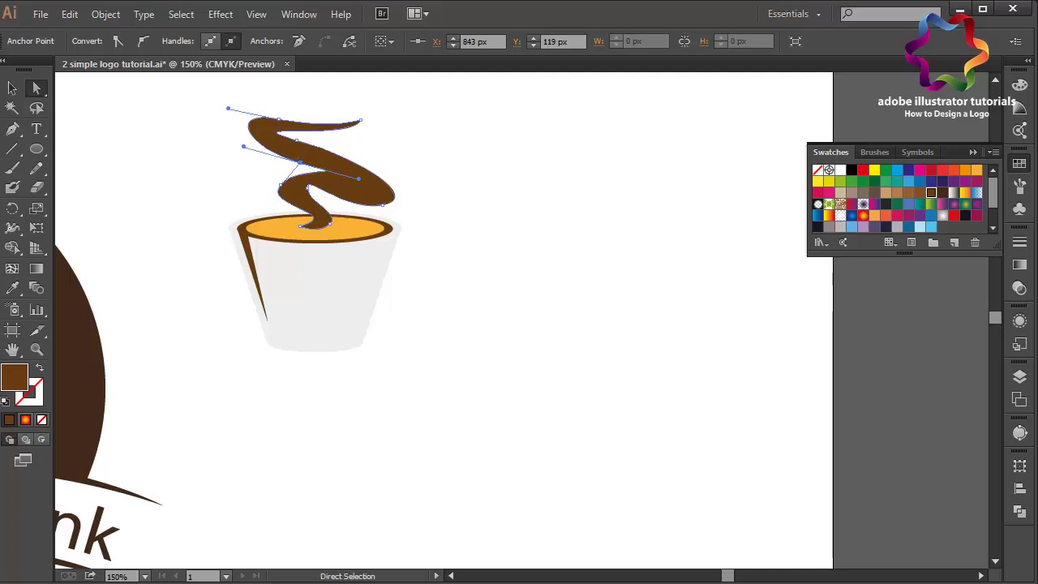
{"action": "mouse_move", "coordinate": [301, 162]}
{"action": "left_mouse_down"}
{"action": "mouse_move", "coordinate": [313, 151]}
{"action": "mouse_move", "coordinate": [287, 149]}
{"action": "left_mouse_up"}
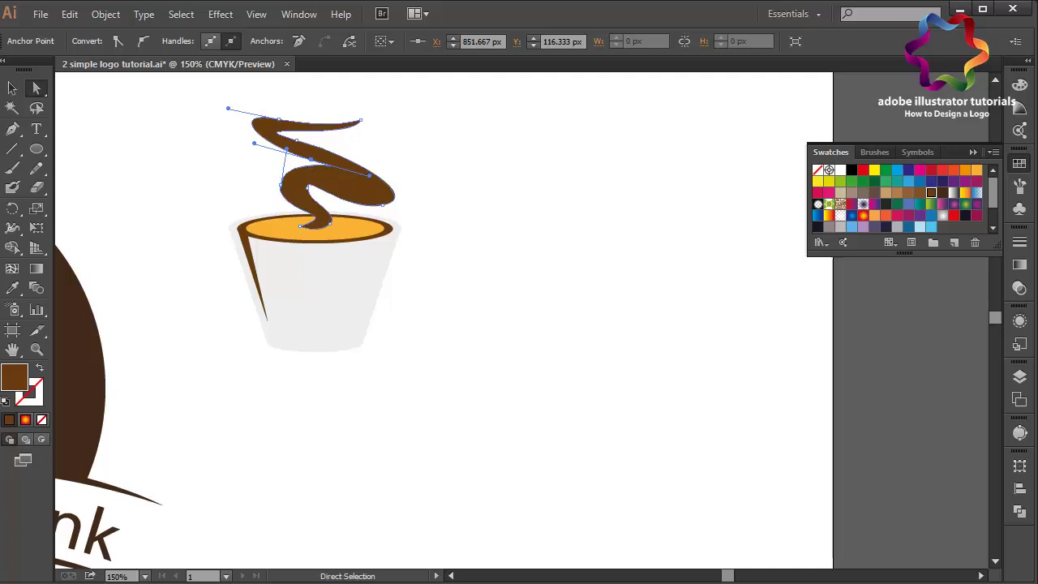
{"action": "left_click_drag", "start_coordinate": [370, 175], "coordinate": [392, 186]}
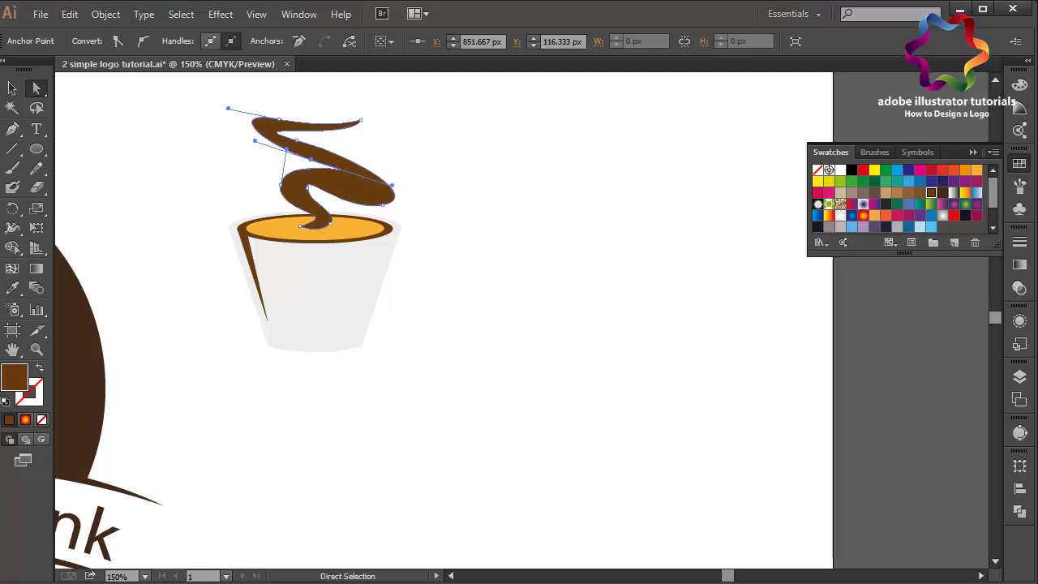
{"action": "key", "text": "ctrl+shift+a"}
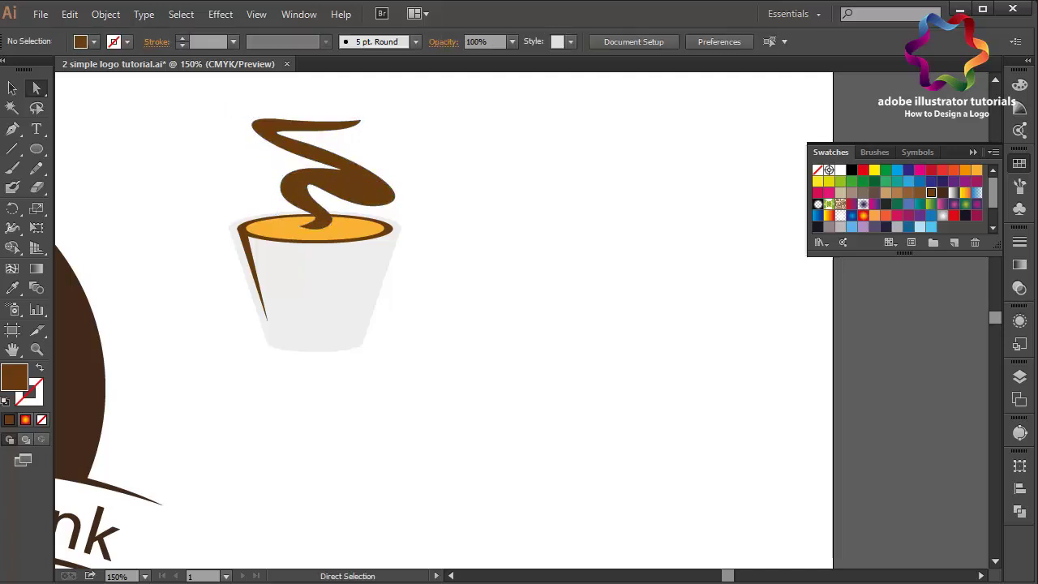
Step: Discard a stray pen path and delete the first brown steam swirl
{"action": "key", "text": "p"}
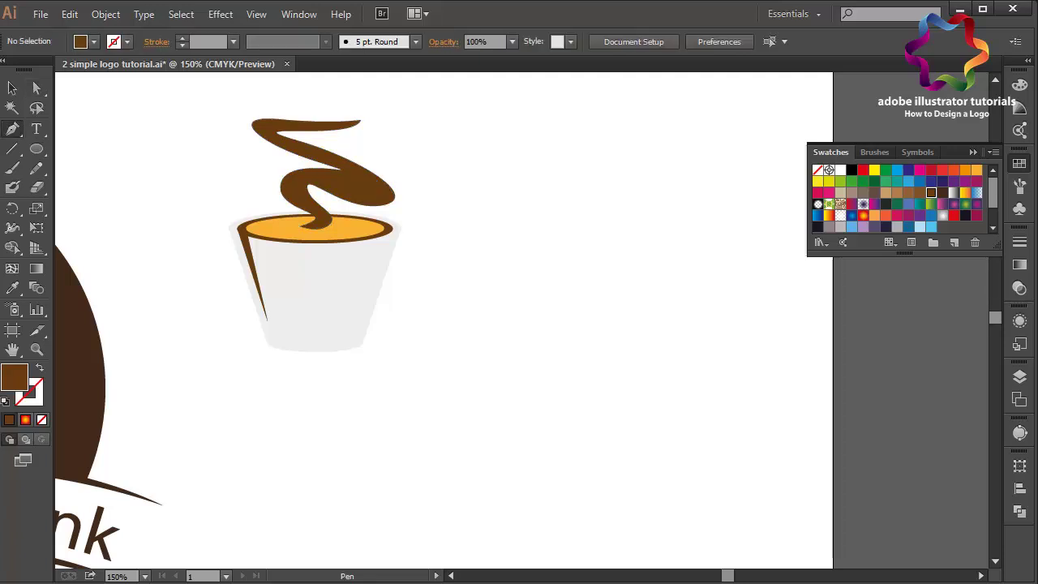
{"action": "mouse_move", "coordinate": [284, 149]}
{"action": "left_mouse_down"}
{"action": "mouse_move", "coordinate": [323, 164]}
{"action": "mouse_move", "coordinate": [300, 176]}
{"action": "mouse_move", "coordinate": [351, 173]}
{"action": "left_mouse_up"}
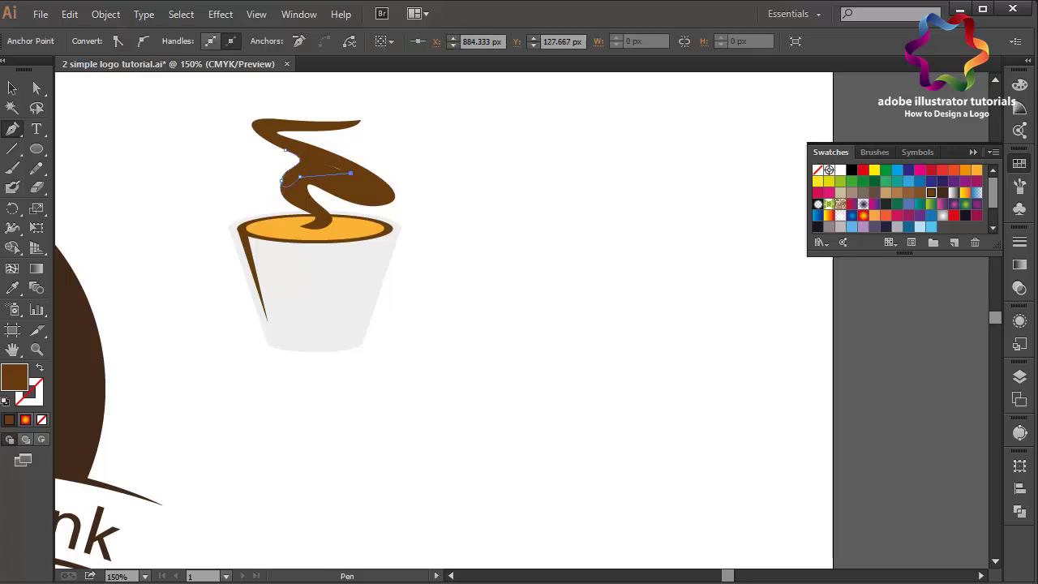
{"action": "left_click_drag", "start_coordinate": [284, 150], "coordinate": [318, 150]}
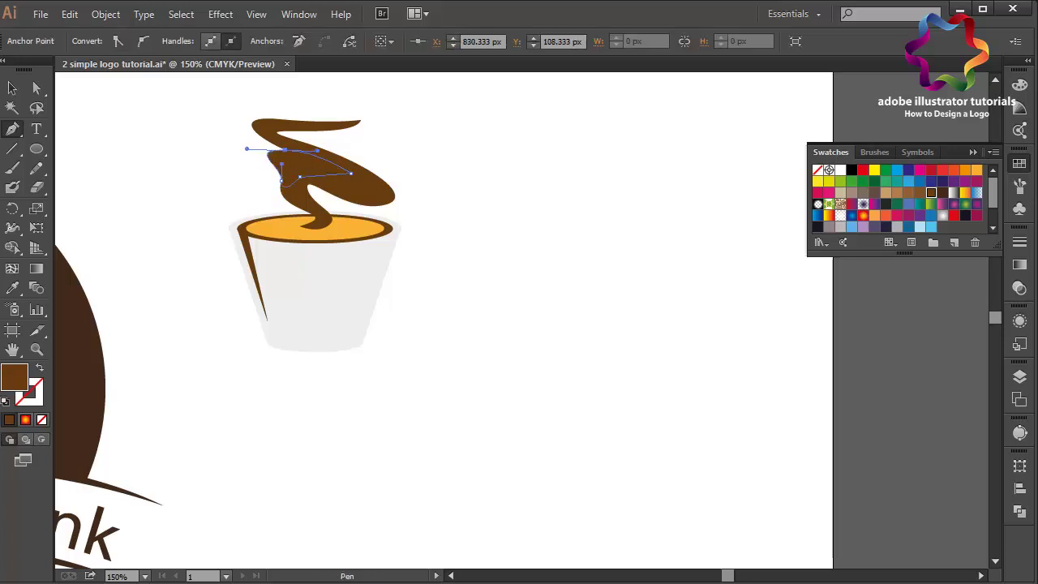
{"action": "key", "text": "v"}
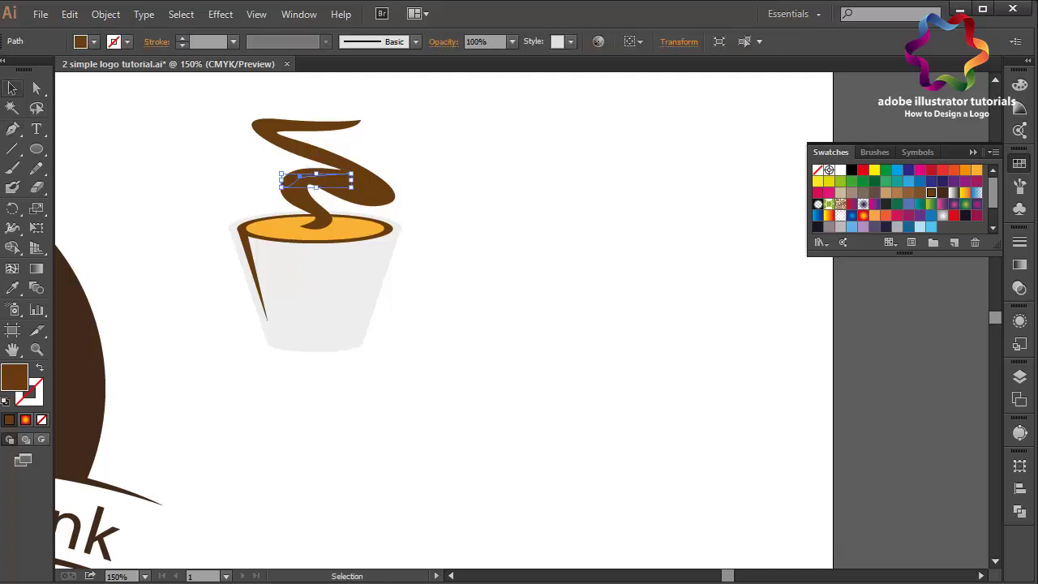
{"action": "left_click_drag", "start_coordinate": [405, 144], "coordinate": [315, 182]}
{"action": "key", "text": "Delete"}
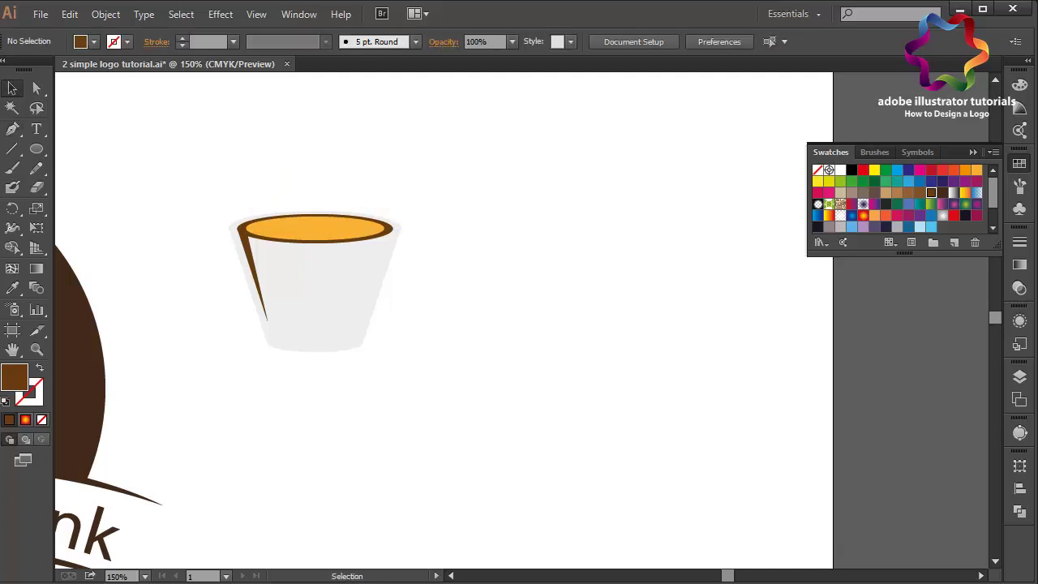
Step: Start a new steam shape with curved anchors rising from the coffee beside the rim
{"action": "key", "text": "p"}
{"action": "mouse_move", "coordinate": [295, 228]}
{"action": "left_mouse_down"}
{"action": "mouse_move", "coordinate": [307, 231]}
{"action": "mouse_move", "coordinate": [288, 168]}
{"action": "left_mouse_up"}
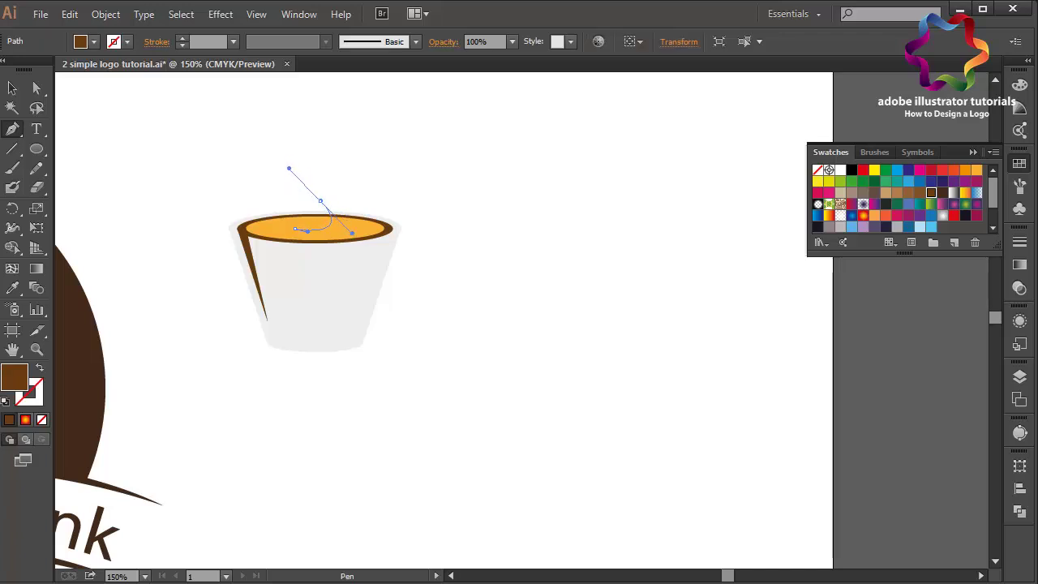
{"action": "left_click", "coordinate": [321, 200]}
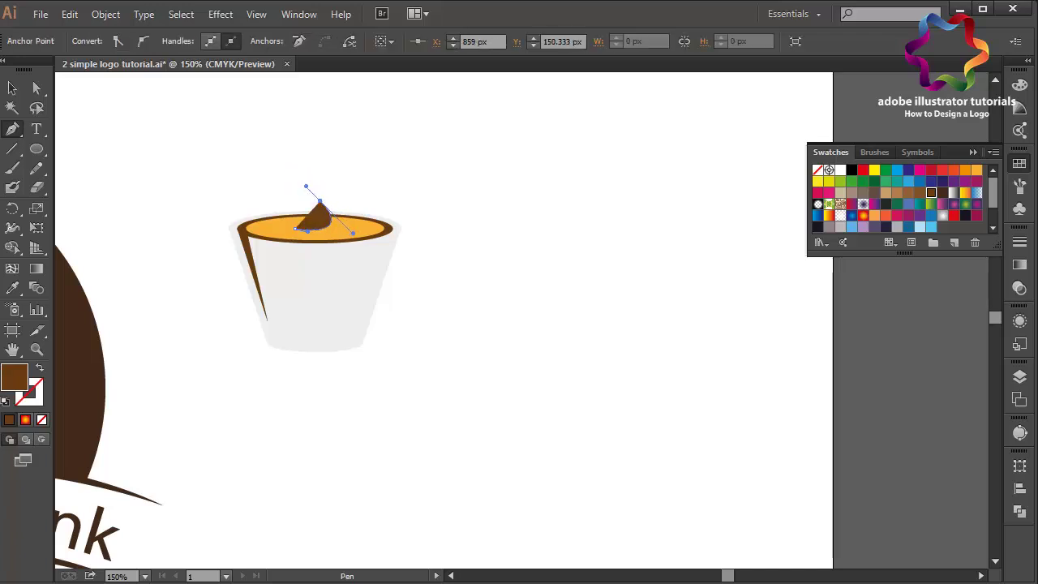
{"action": "left_click_drag", "start_coordinate": [395, 201], "coordinate": [424, 189]}
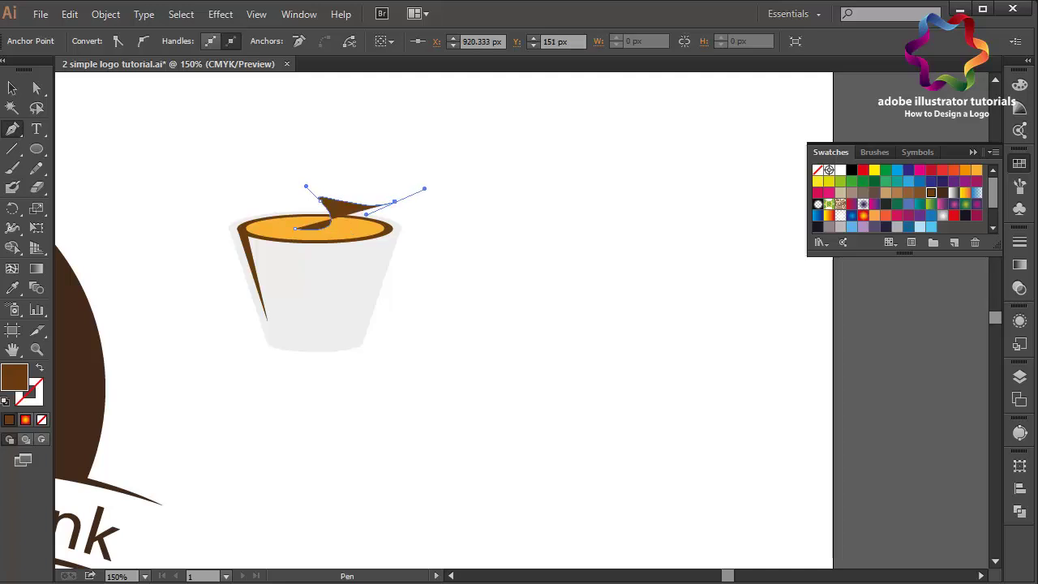
{"action": "left_click_drag", "start_coordinate": [315, 136], "coordinate": [240, 119]}
{"action": "scroll", "coordinate": [240, 119], "scroll_direction": "up", "scroll_amount": 5}
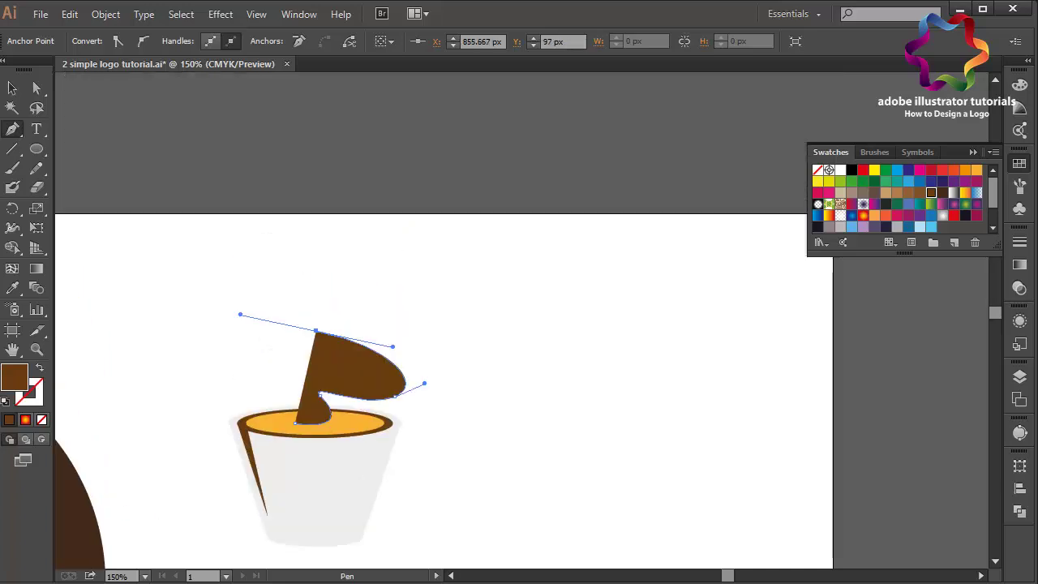
Step: Complete the taller S-shaped steam with a pointed top, close it, and select it
{"action": "left_click_drag", "start_coordinate": [340, 264], "coordinate": [375, 292]}
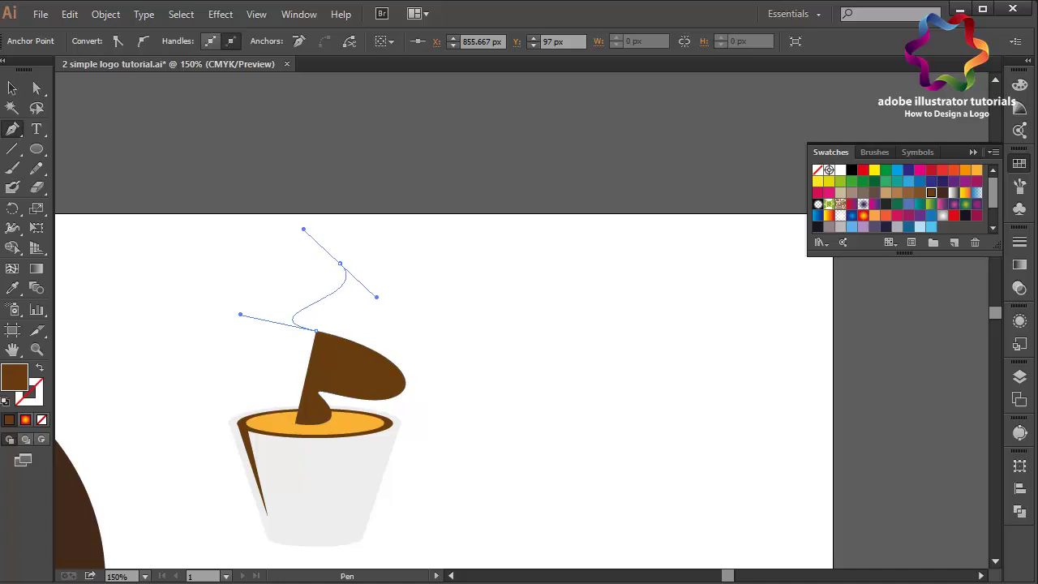
{"action": "left_click_drag", "start_coordinate": [294, 303], "coordinate": [234, 329]}
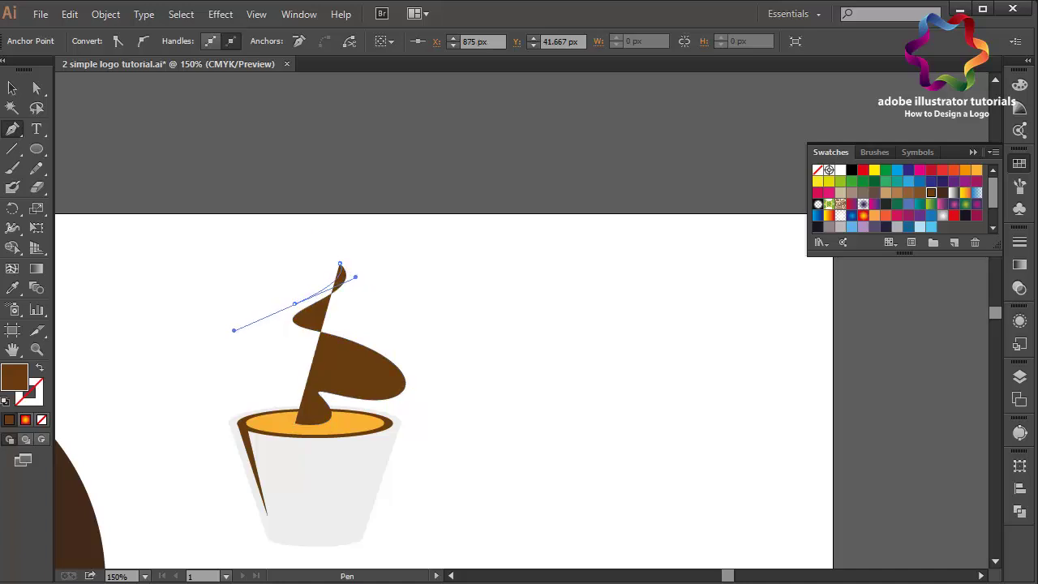
{"action": "left_click_drag", "start_coordinate": [336, 374], "coordinate": [373, 381]}
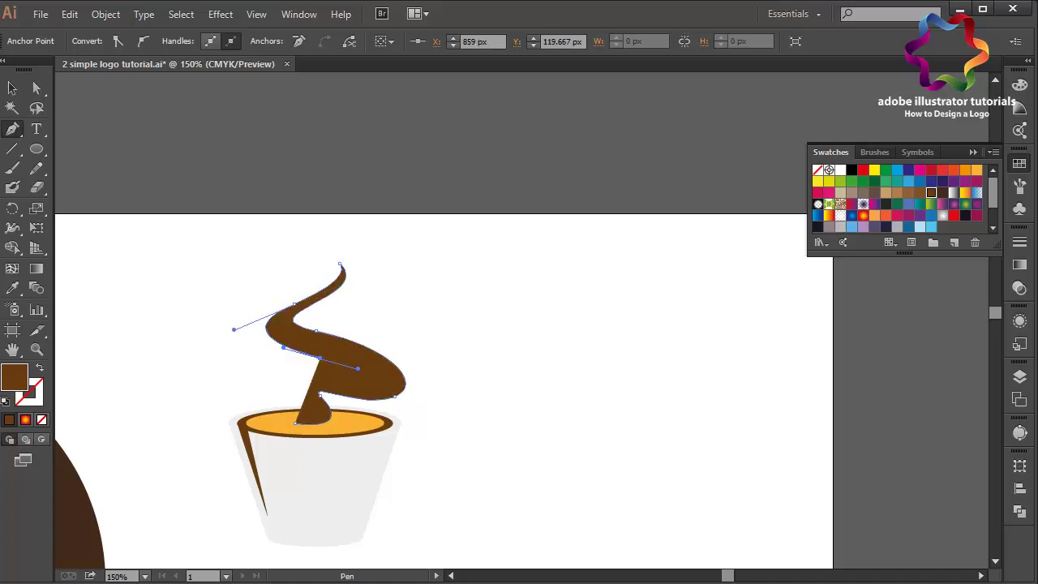
{"action": "left_click", "coordinate": [294, 422]}
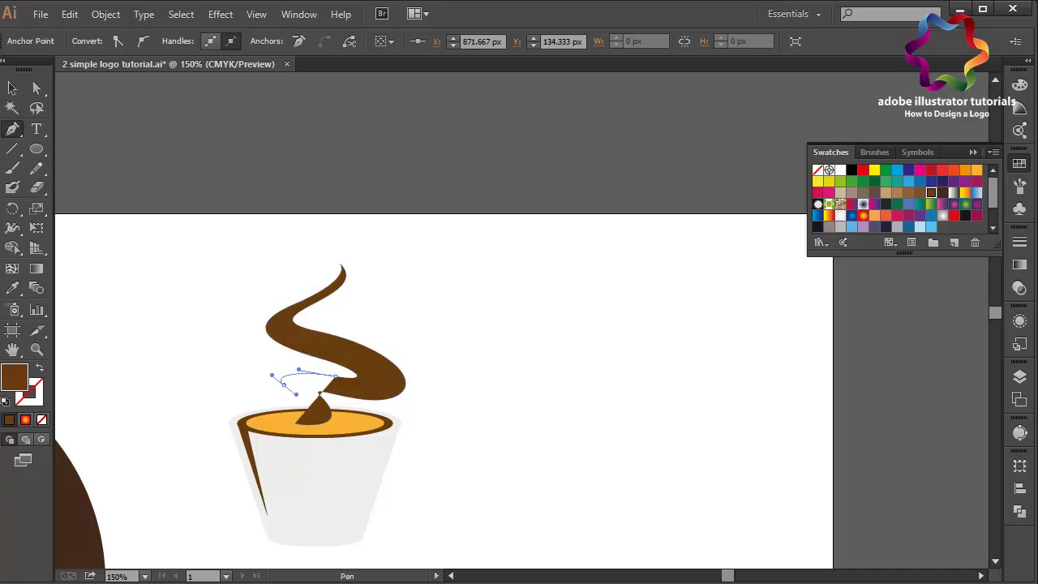
{"action": "left_click_drag", "start_coordinate": [300, 369], "coordinate": [267, 365]}
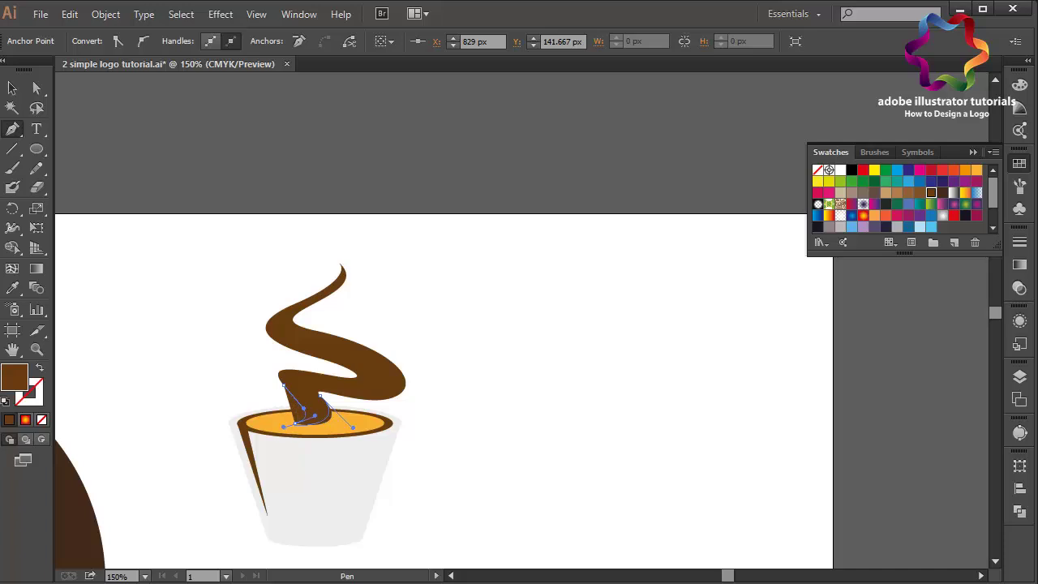
{"action": "left_click", "coordinate": [295, 422]}
{"action": "key", "text": "v"}
{"action": "key", "text": "ctrl+shift+a"}
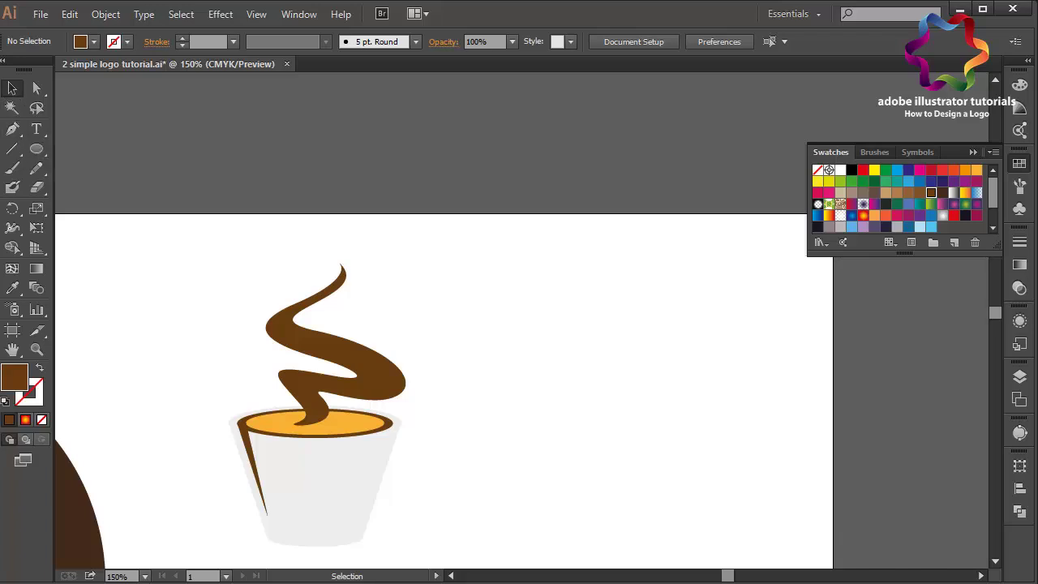
{"action": "left_click", "coordinate": [337, 348]}
Step: Make the steam swirl light grey and zoom in closer on it
{"action": "scroll", "coordinate": [891, 199], "scroll_direction": "down", "scroll_amount": 2}
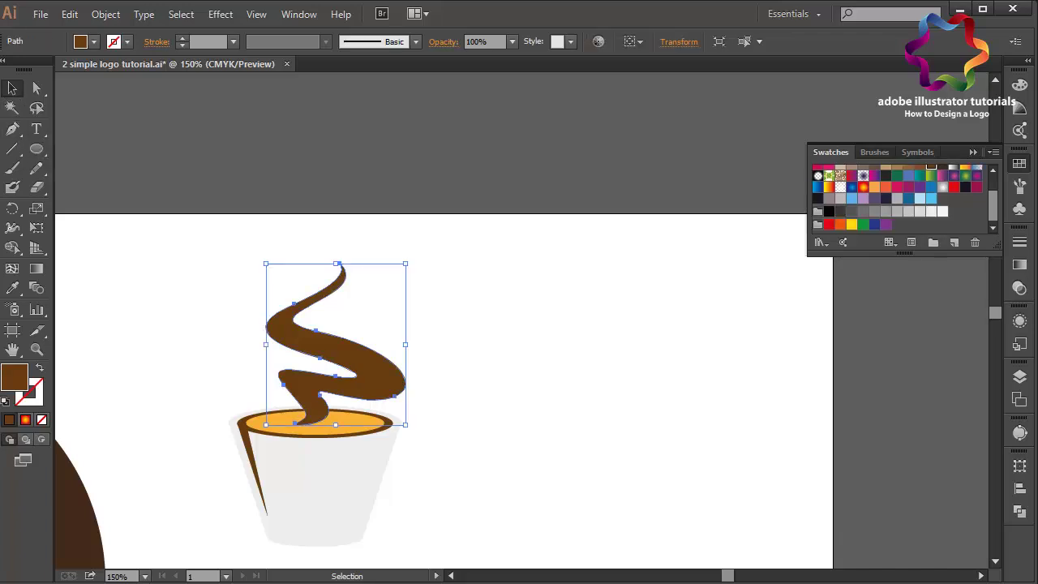
{"action": "left_click", "coordinate": [930, 211]}
{"action": "key", "text": "ctrl+shift+a"}
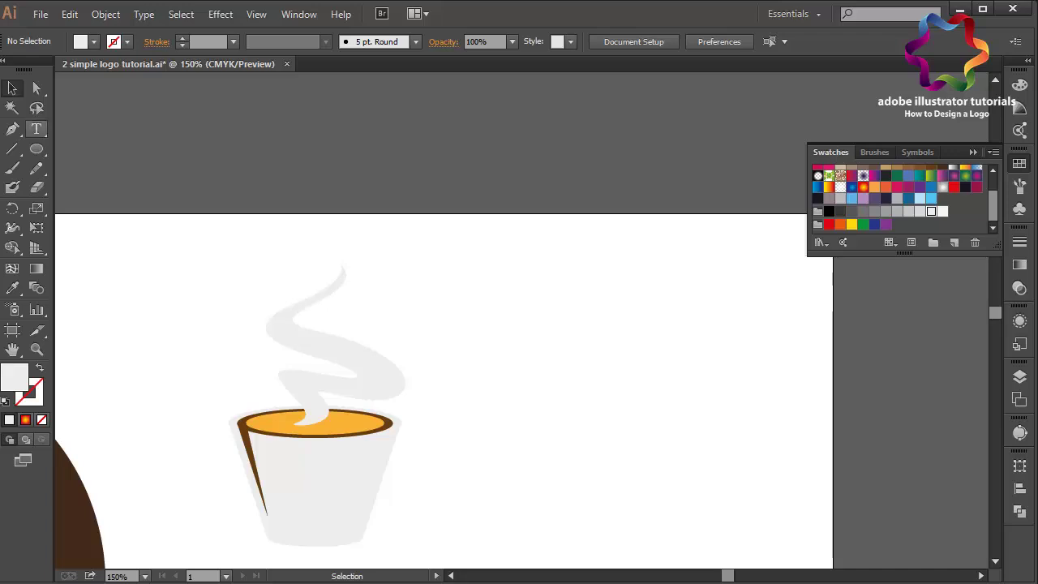
{"action": "left_click", "coordinate": [253, 462]}
{"action": "key", "text": "ctrl+shift+a"}
{"action": "key", "text": "p"}
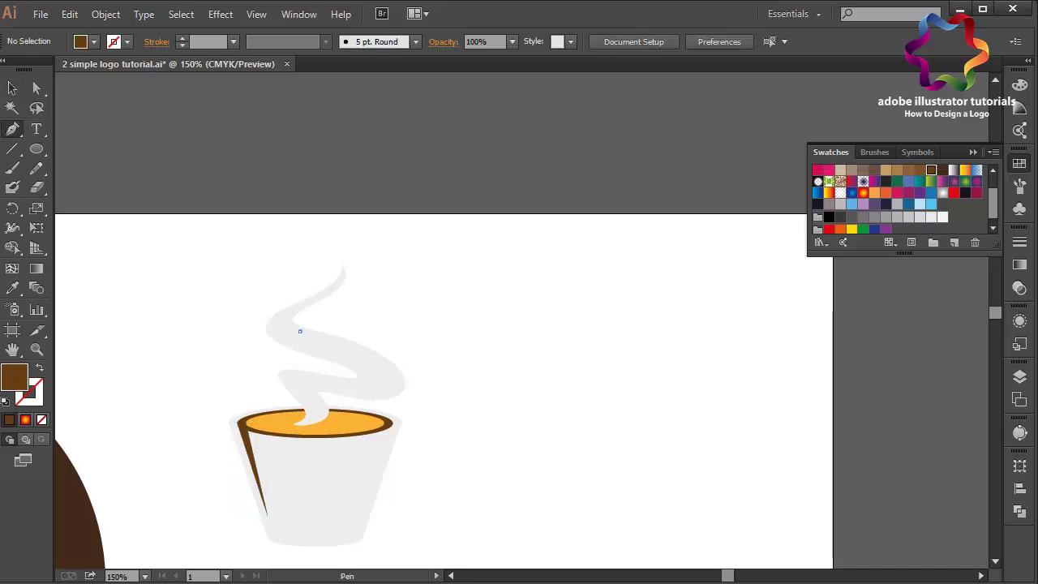
{"action": "left_click", "coordinate": [295, 330], "text": "ctrl"}
{"action": "key", "text": "ctrl+shift+a"}
{"action": "left_click", "coordinate": [293, 329], "text": "ctrl"}
{"action": "key", "text": "ctrl+shift+a"}
{"action": "left_click", "coordinate": [295, 327], "text": "ctrl"}
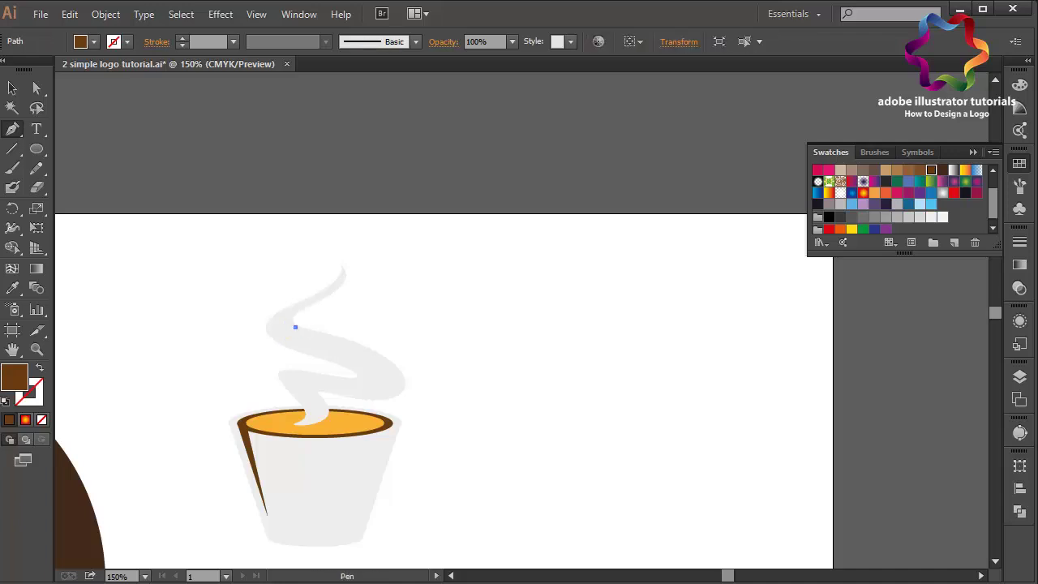
{"action": "key", "text": "ctrl+plus"}
{"action": "key", "text": "ctrl+shift+a"}
Step: Draw a long brown accent arc along the steam's lower curve
{"action": "left_click", "coordinate": [216, 330]}
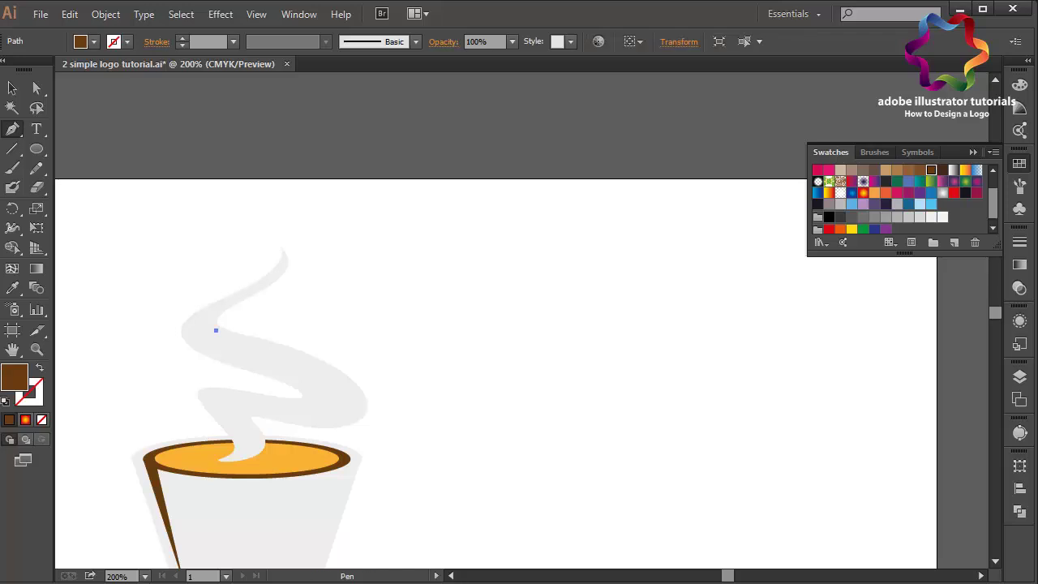
{"action": "left_click_drag", "start_coordinate": [273, 348], "coordinate": [319, 362]}
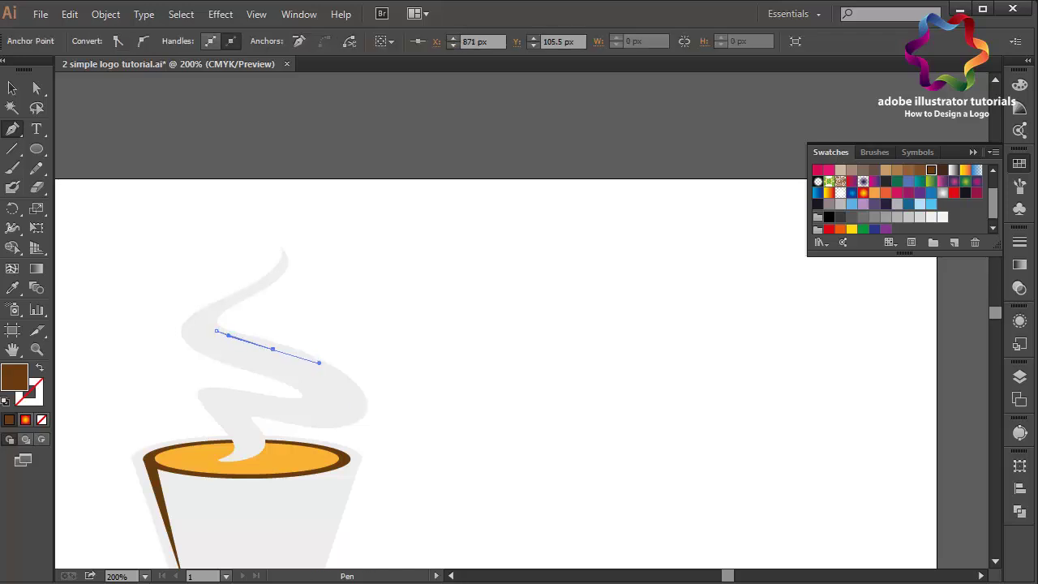
{"action": "left_click", "coordinate": [359, 405]}
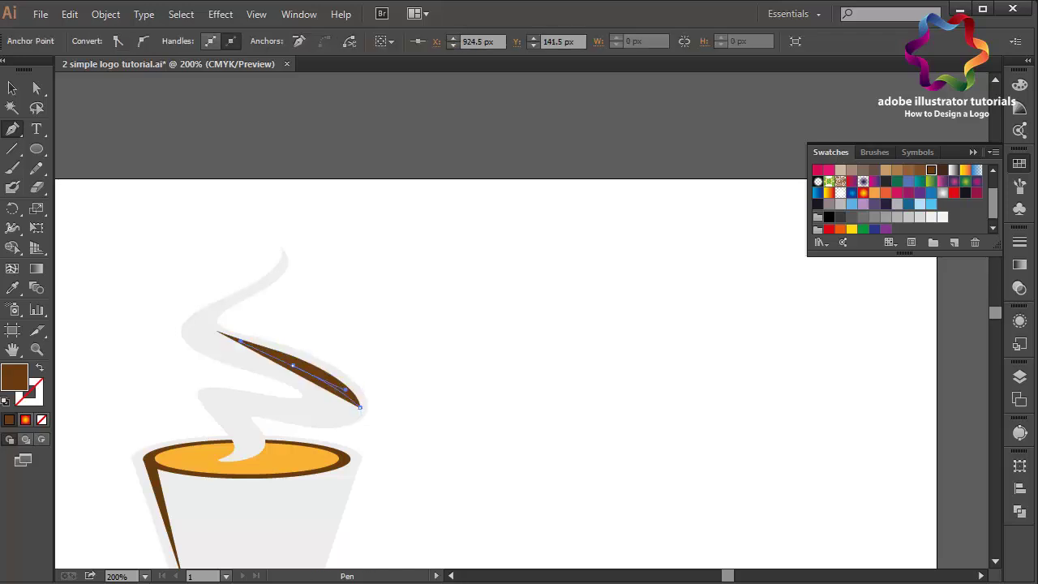
{"action": "left_click_drag", "start_coordinate": [215, 330], "coordinate": [227, 341]}
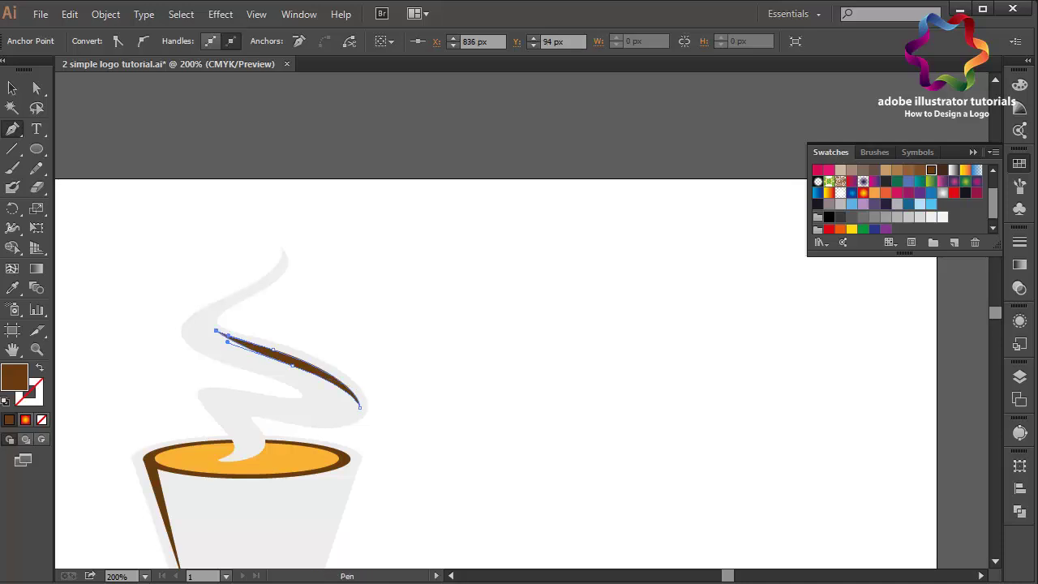
{"action": "key", "text": "ctrl+shift+a"}
Step: Draw a zigzag brown accent rising from the steam's base along the lower curl
{"action": "left_click", "coordinate": [234, 457]}
{"action": "left_click_drag", "start_coordinate": [246, 422], "coordinate": [229, 400]}
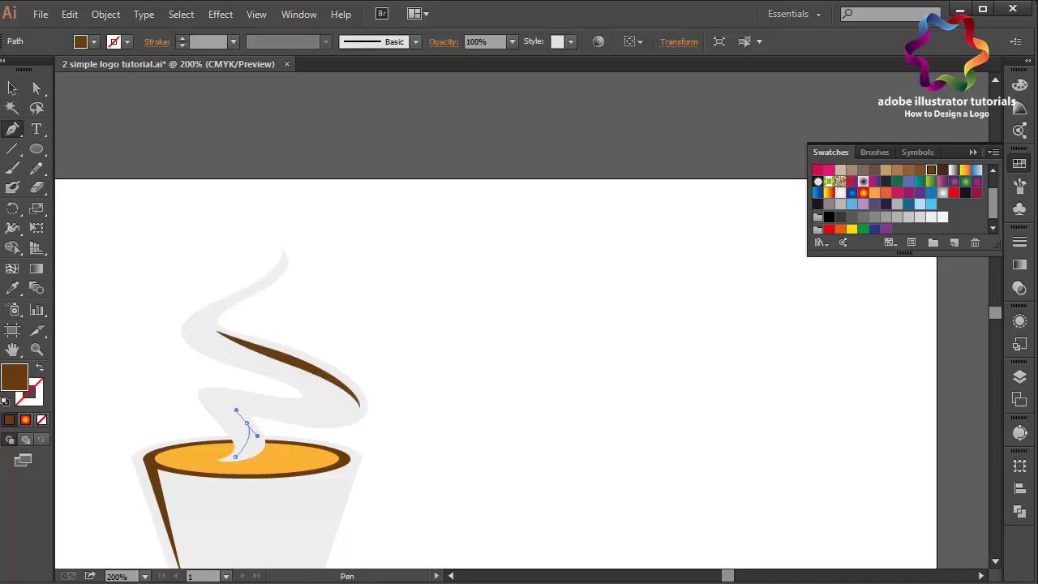
{"action": "left_click", "coordinate": [245, 423], "text": "alt"}
{"action": "left_click_drag", "start_coordinate": [234, 457], "coordinate": [280, 450]}
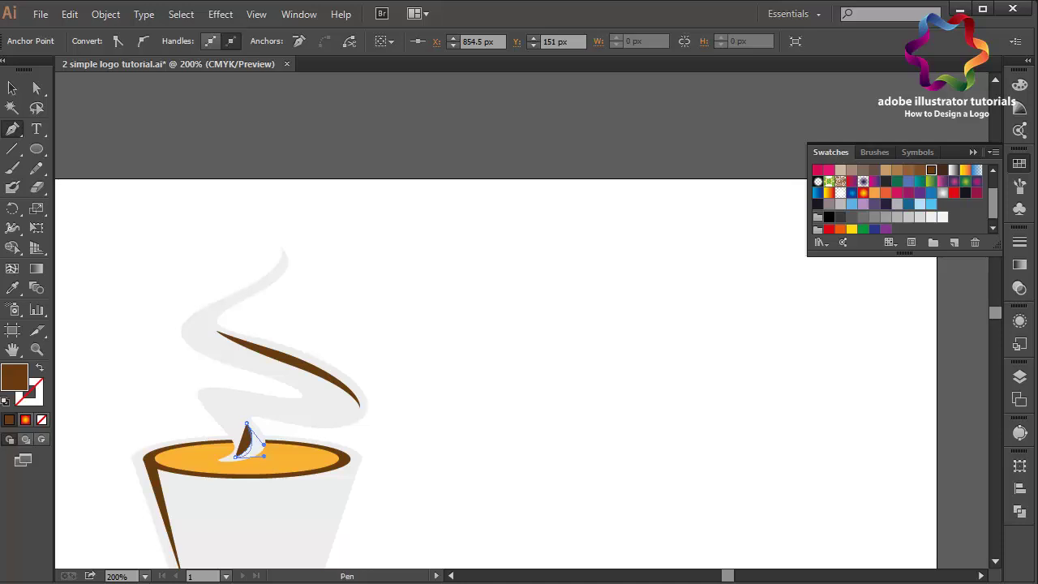
{"action": "left_click", "coordinate": [246, 423]}
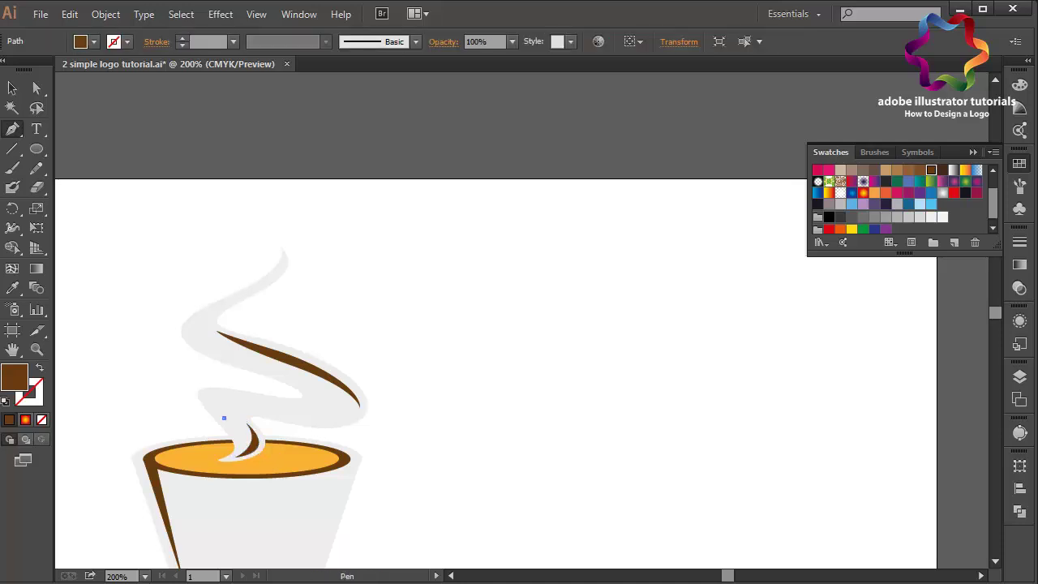
{"action": "left_click_drag", "start_coordinate": [219, 398], "coordinate": [235, 400]}
{"action": "left_click", "coordinate": [221, 414]}
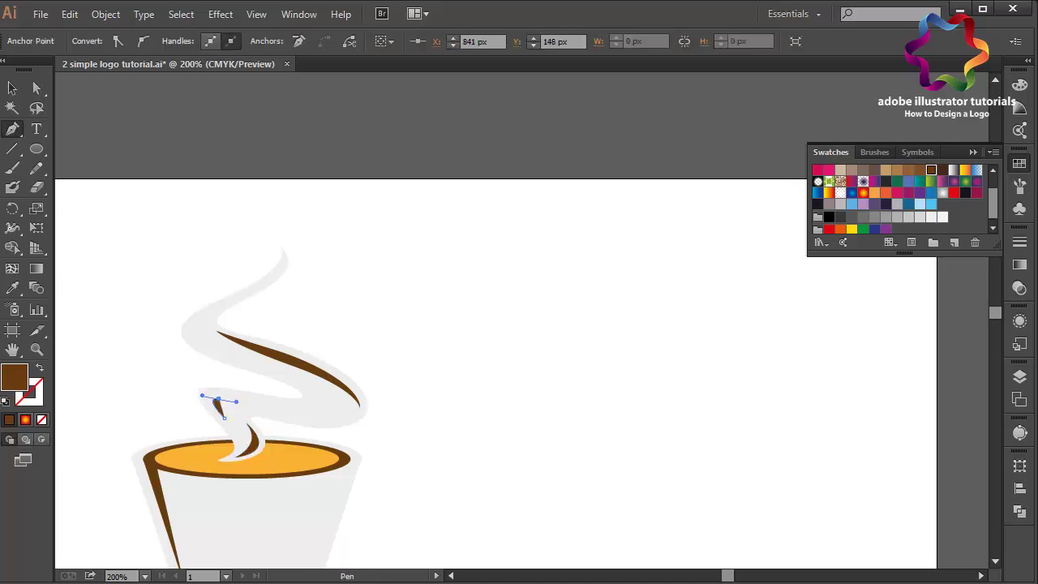
{"action": "left_click_drag", "start_coordinate": [293, 415], "coordinate": [316, 408]}
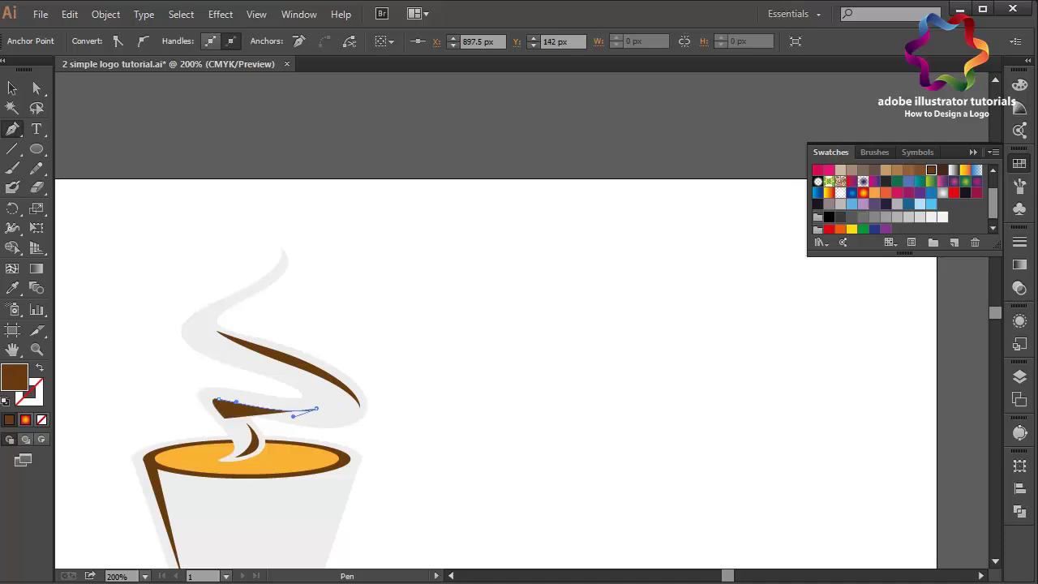
{"action": "left_click_drag", "start_coordinate": [220, 398], "coordinate": [195, 390]}
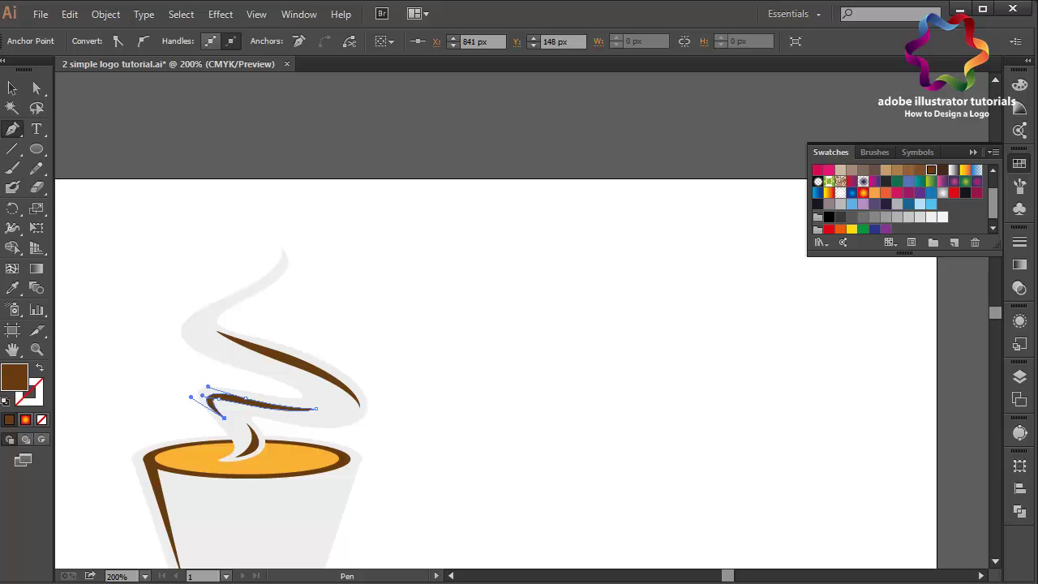
{"action": "key", "text": "ctrl+shift+a"}
Step: Add a small brown hook accent at the upper steam tip
{"action": "left_click_drag", "start_coordinate": [212, 349], "coordinate": [258, 367]}
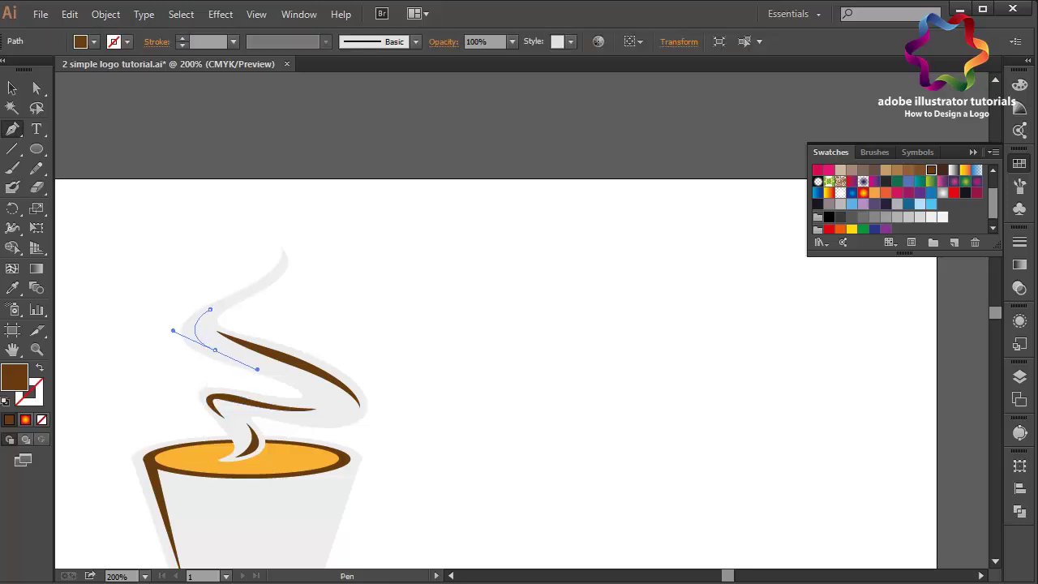
{"action": "left_click", "coordinate": [213, 348], "text": "alt"}
{"action": "left_click_drag", "start_coordinate": [172, 331], "coordinate": [160, 331]}
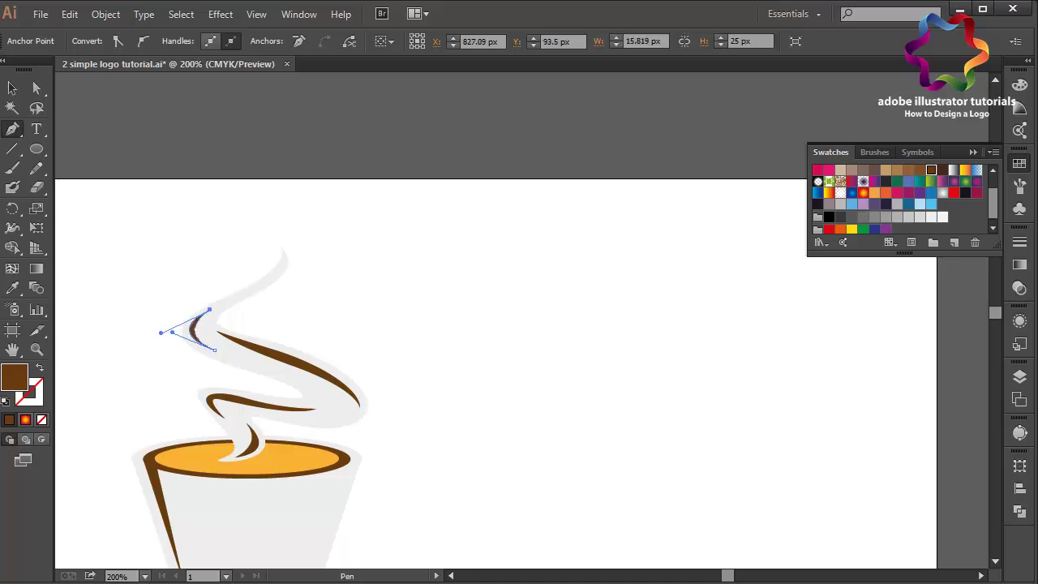
{"action": "key", "text": "v"}
{"action": "key", "text": "ctrl+shift+a"}
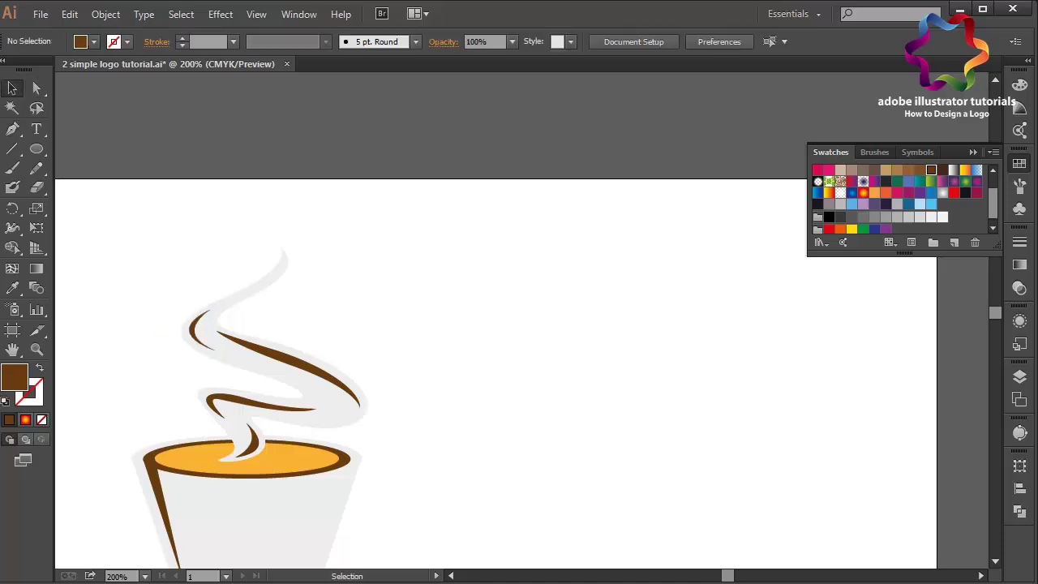
{"action": "scroll", "coordinate": [496, 320], "scroll_direction": "down", "scroll_amount": 5}
{"action": "scroll", "coordinate": [496, 320], "scroll_direction": "left", "scroll_amount": 1}
{"action": "scroll", "coordinate": [269, 259], "scroll_direction": "up", "scroll_amount": 1}
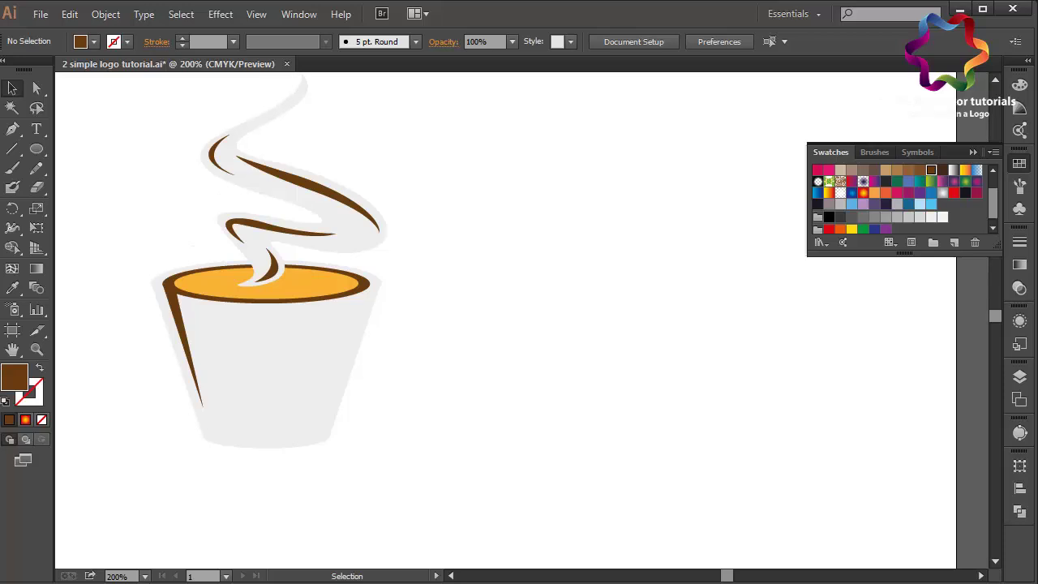
Step: Draw a small brown curved arc on the orange coffee at the steam's base
{"action": "key", "text": "p"}
{"action": "left_click_drag", "start_coordinate": [245, 290], "coordinate": [288, 290]}
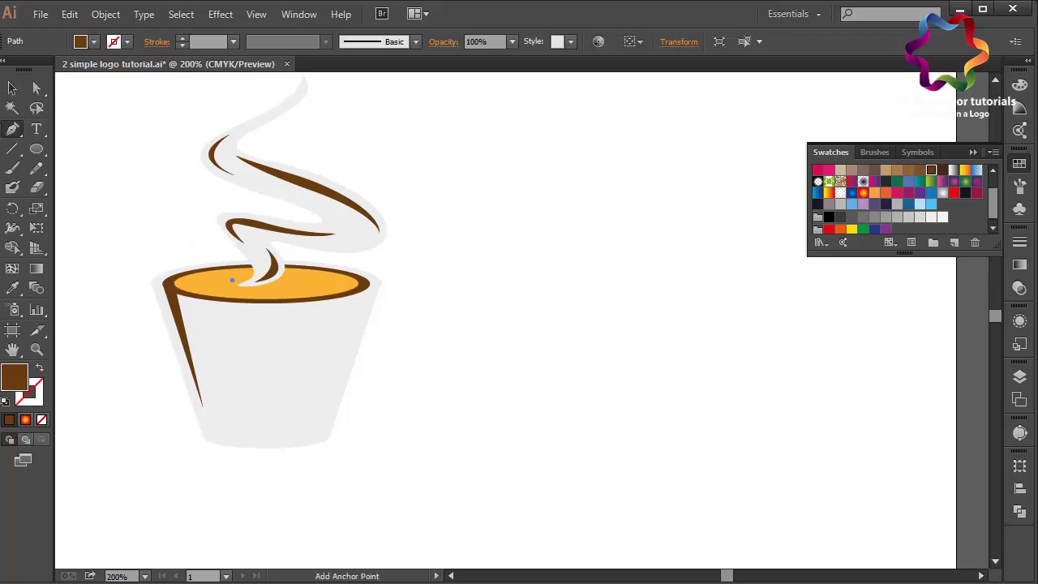
{"action": "left_click", "coordinate": [233, 284]}
{"action": "left_click_drag", "start_coordinate": [232, 283], "coordinate": [301, 286]}
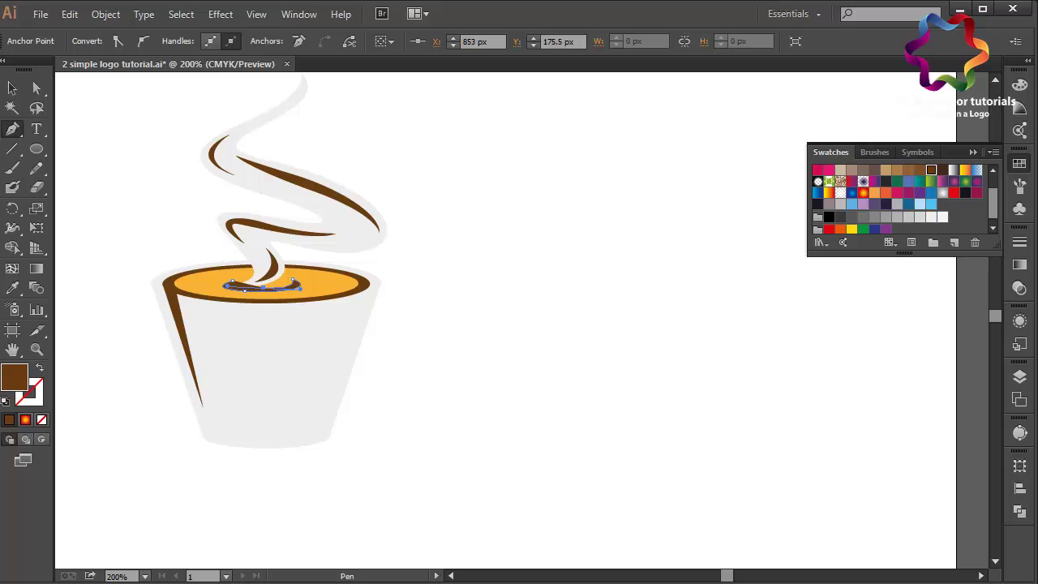
{"action": "left_click_drag", "start_coordinate": [232, 284], "coordinate": [202, 288]}
{"action": "key", "text": "v"}
{"action": "key", "text": "ctrl+shift+a"}
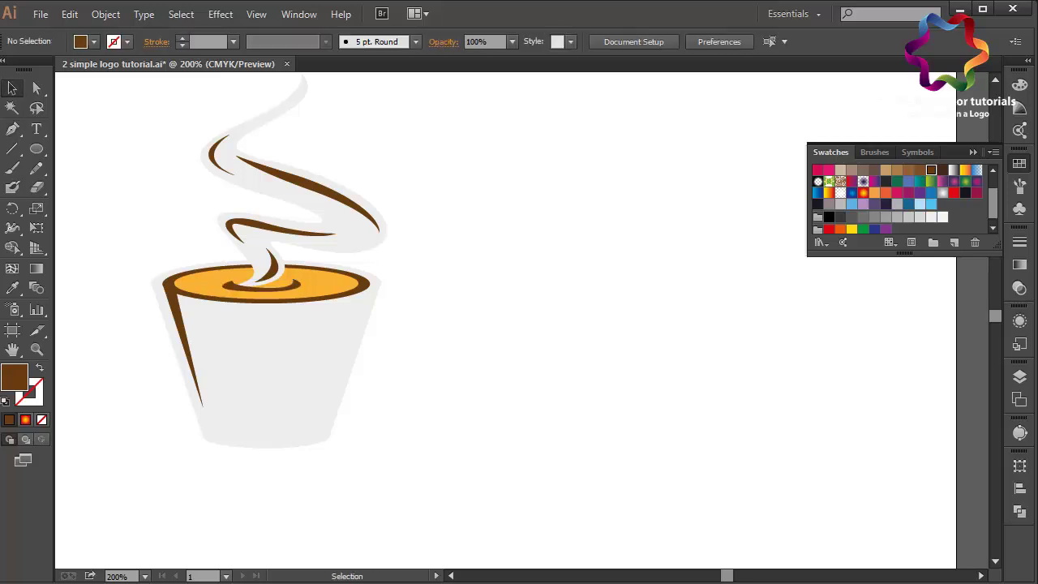
Step: Nudge the pale steam shape slightly right and up
{"action": "left_click", "coordinate": [261, 263]}
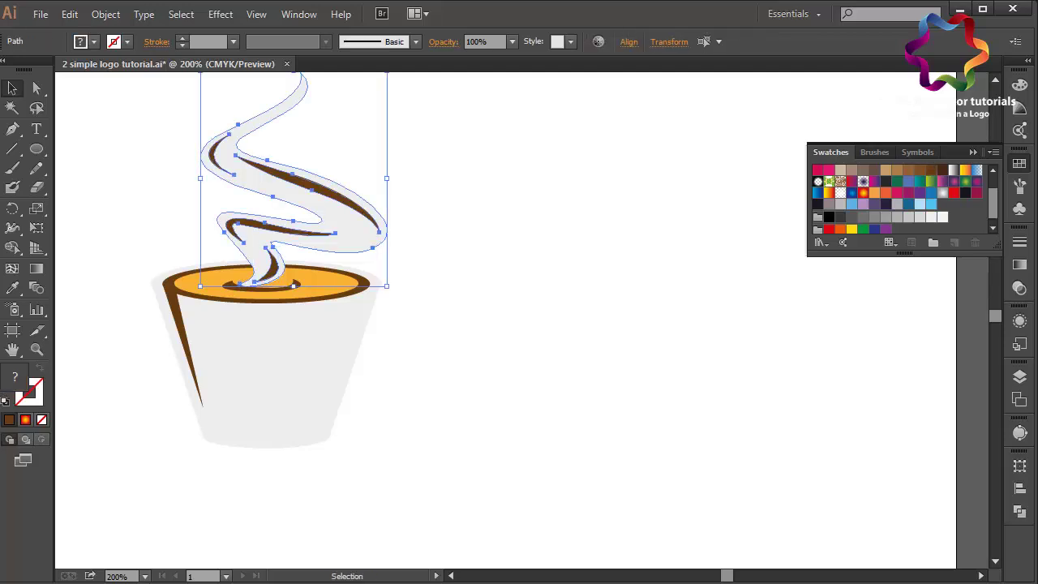
{"action": "left_click_drag", "start_coordinate": [261, 264], "coordinate": [269, 261]}
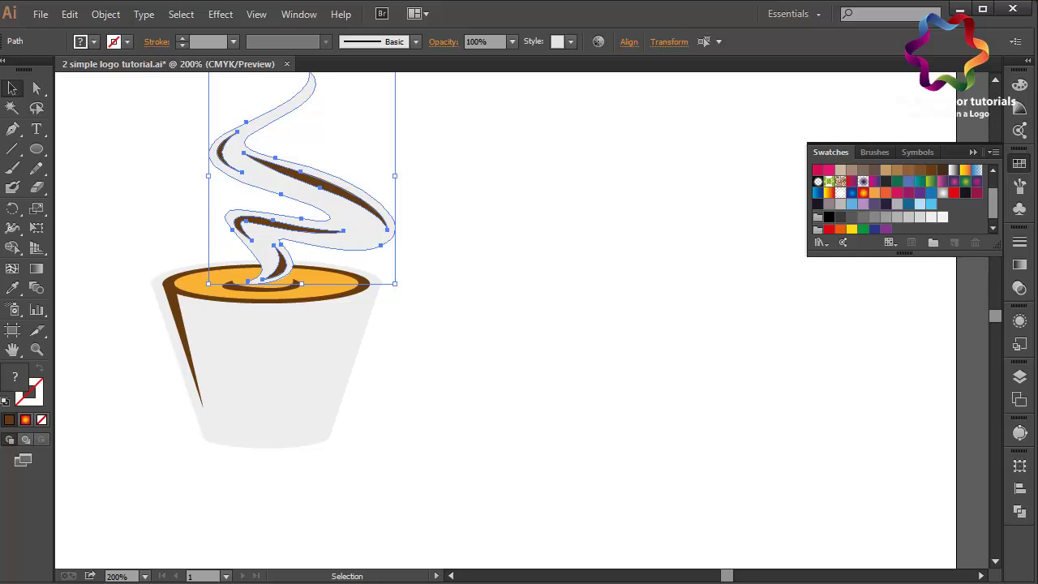
{"action": "key", "text": "ctrl+shift+a"}
Step: Draw a curved handle loop from the cup's right rim with the Pen tool
{"action": "key", "text": "p"}
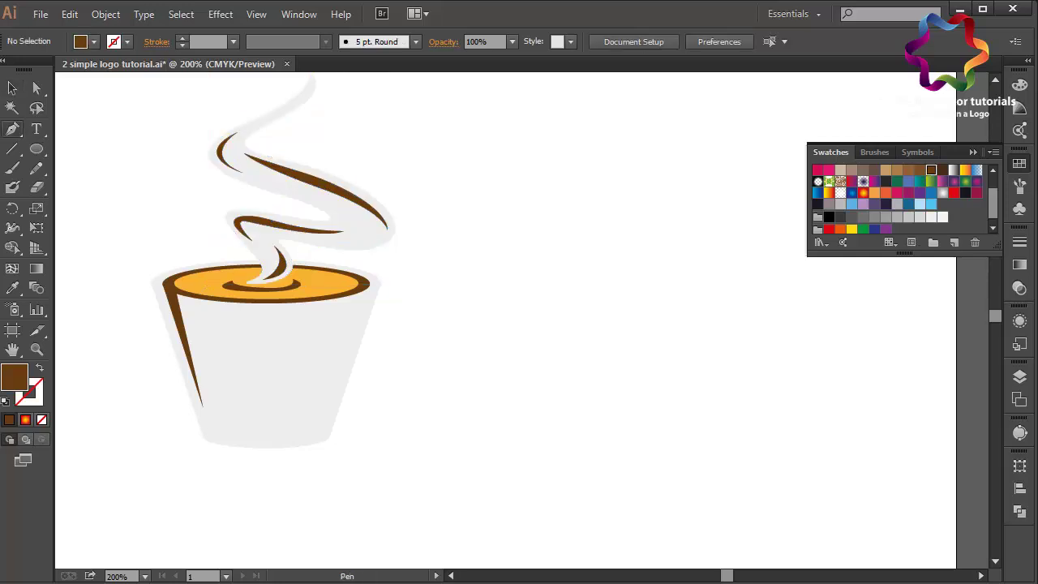
{"action": "left_click", "coordinate": [368, 308]}
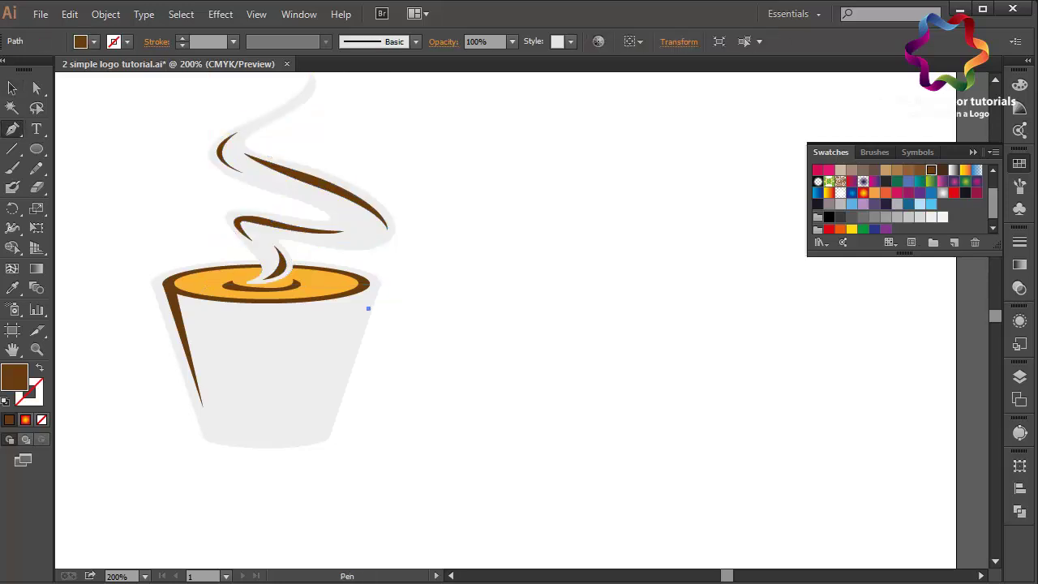
{"action": "left_click_drag", "start_coordinate": [419, 313], "coordinate": [434, 341]}
{"action": "left_click_drag", "start_coordinate": [338, 399], "coordinate": [290, 398]}
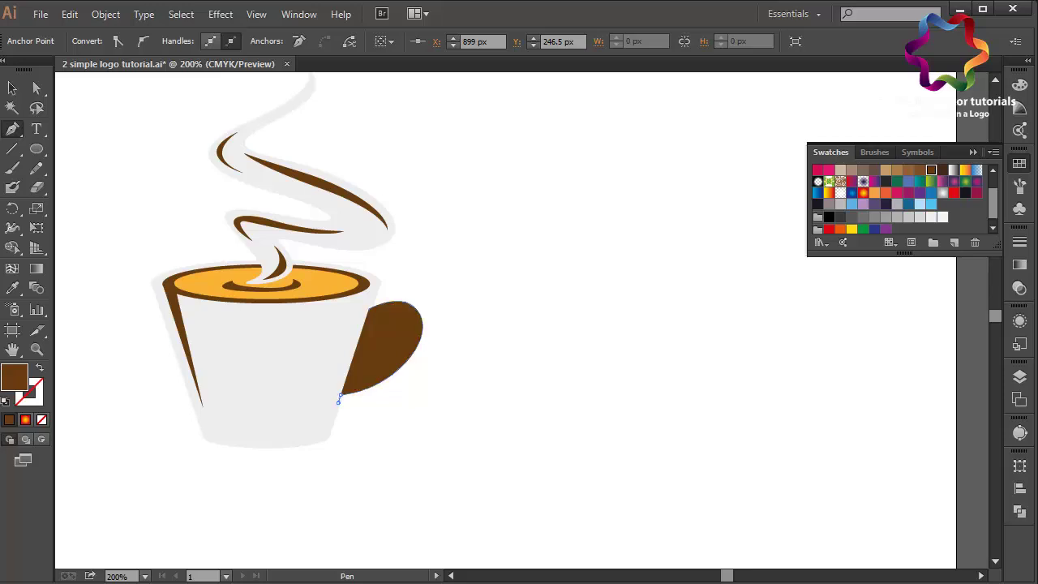
{"action": "left_click_drag", "start_coordinate": [414, 364], "coordinate": [453, 325]}
{"action": "left_click_drag", "start_coordinate": [369, 302], "coordinate": [316, 331]}
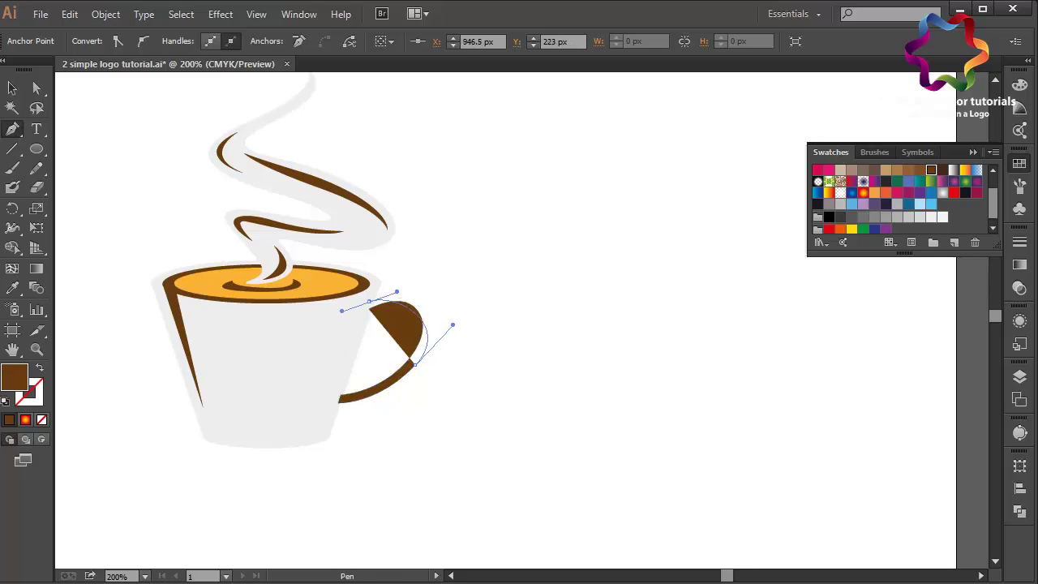
{"action": "left_click", "coordinate": [369, 302]}
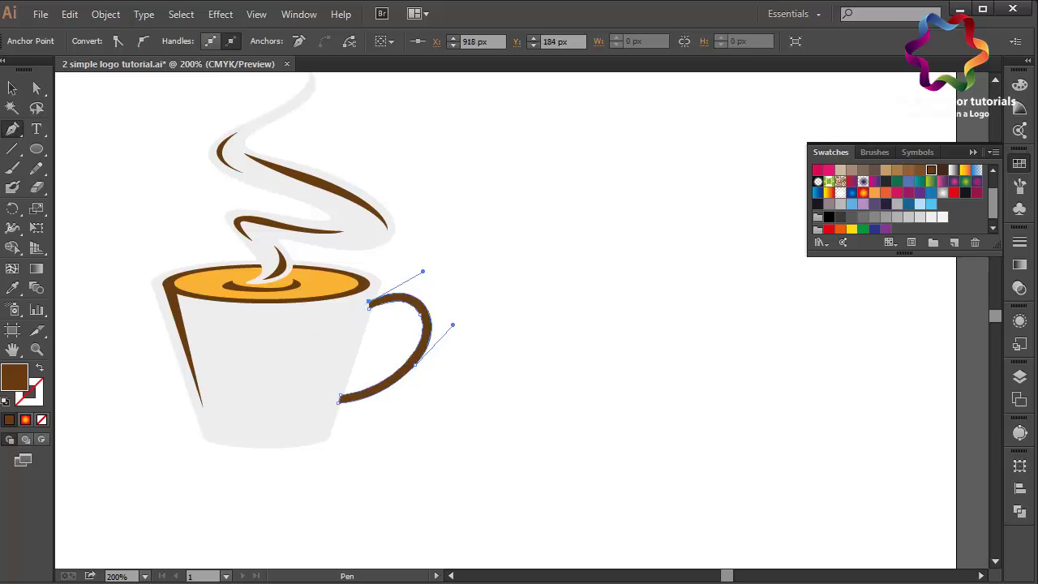
Step: Fill the handle with the white swatch and select the cup body
{"action": "left_click", "coordinate": [942, 216]}
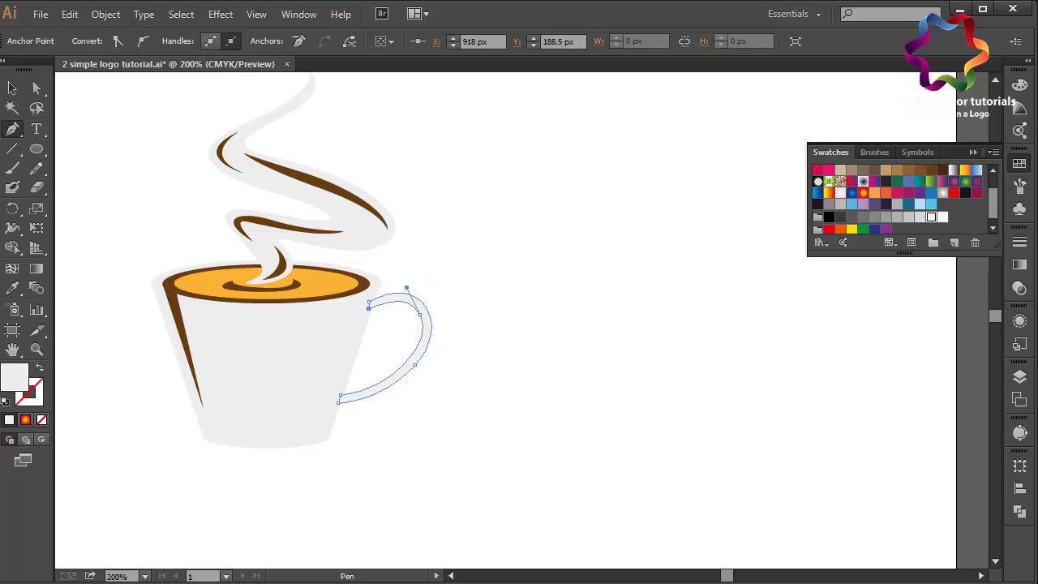
{"action": "key", "text": "v"}
{"action": "left_click", "coordinate": [268, 365], "text": "shift"}
Step: Add the steam to the selection and make the cup body and steam white
{"action": "left_click", "coordinate": [324, 194], "text": "shift"}
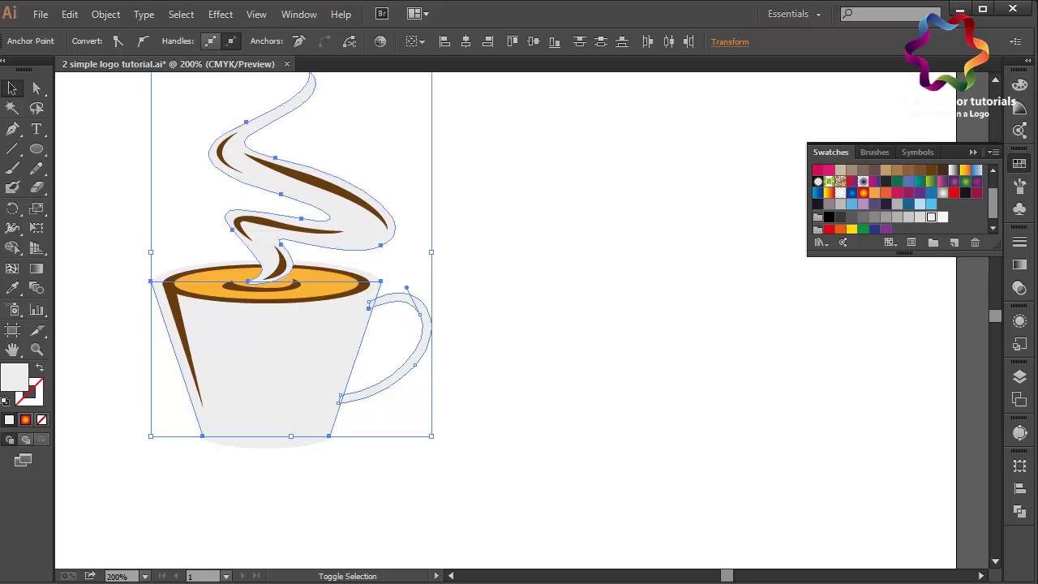
{"action": "scroll", "coordinate": [897, 198], "scroll_direction": "up", "scroll_amount": 2}
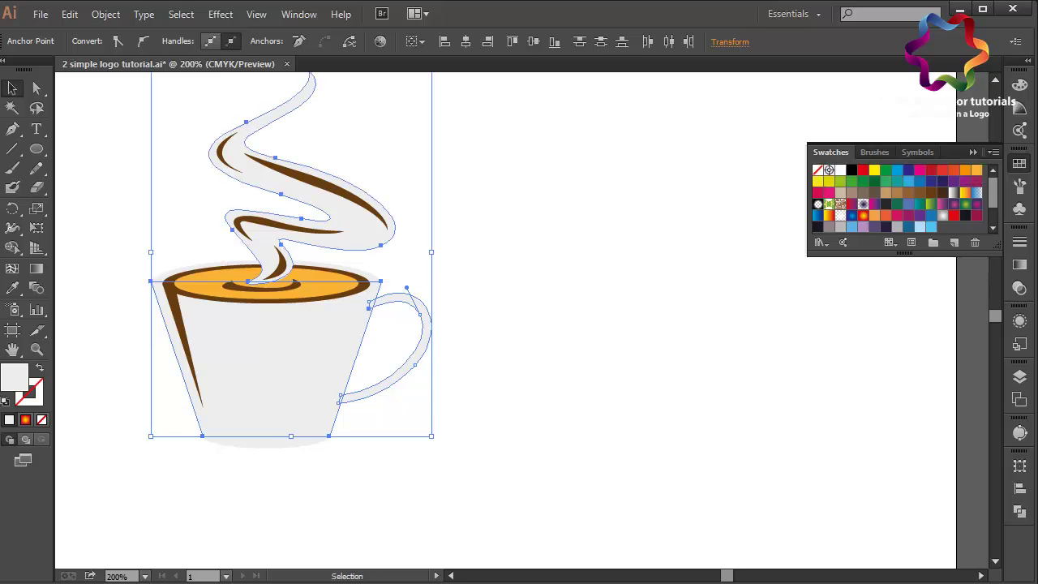
{"action": "left_click", "coordinate": [840, 170]}
Step: Marquee-select every cup part, group them with Ctrl+G, and fit the artboard in view
{"action": "left_click_drag", "start_coordinate": [520, 514], "coordinate": [563, 489]}
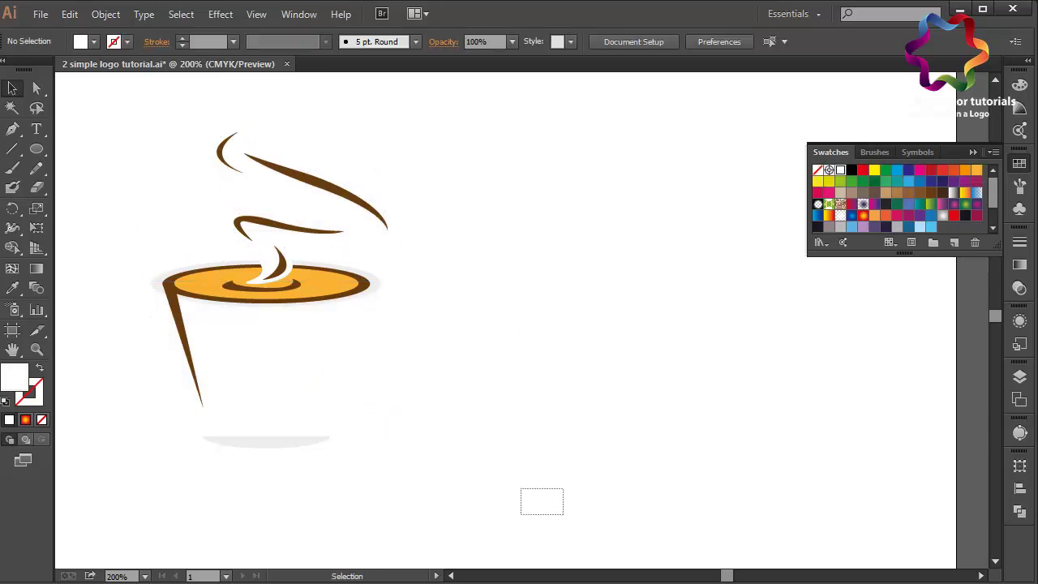
{"action": "left_click", "coordinate": [376, 283]}
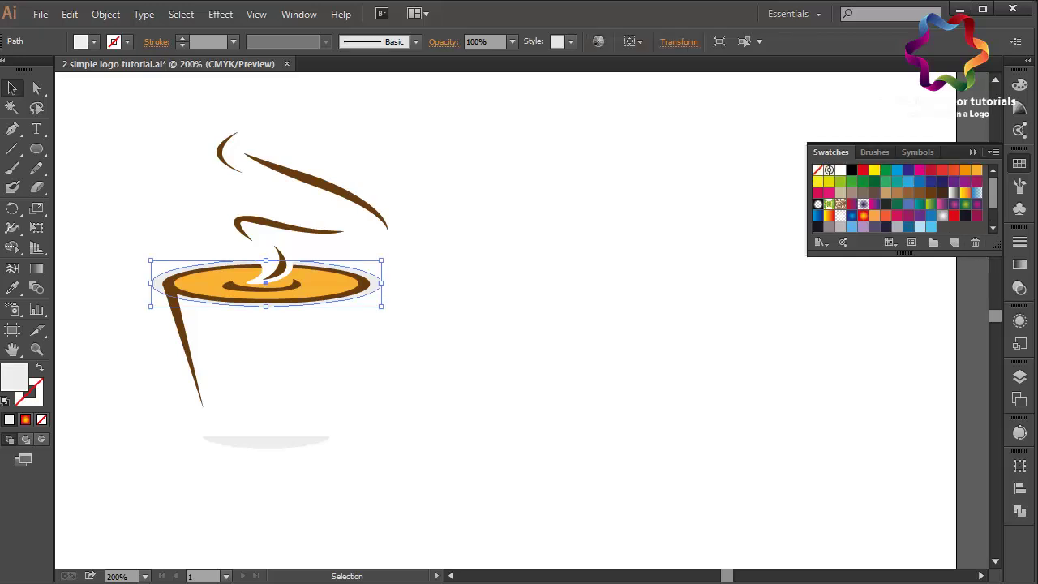
{"action": "left_click_drag", "start_coordinate": [441, 462], "coordinate": [161, 136]}
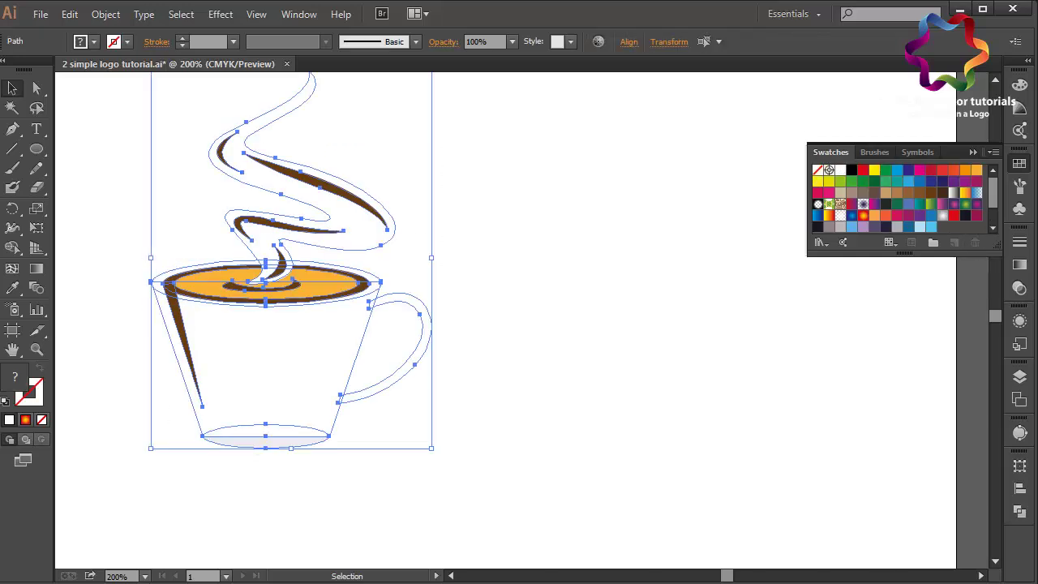
{"action": "key", "text": "ctrl+g"}
{"action": "key", "text": "ctrl+minus"}
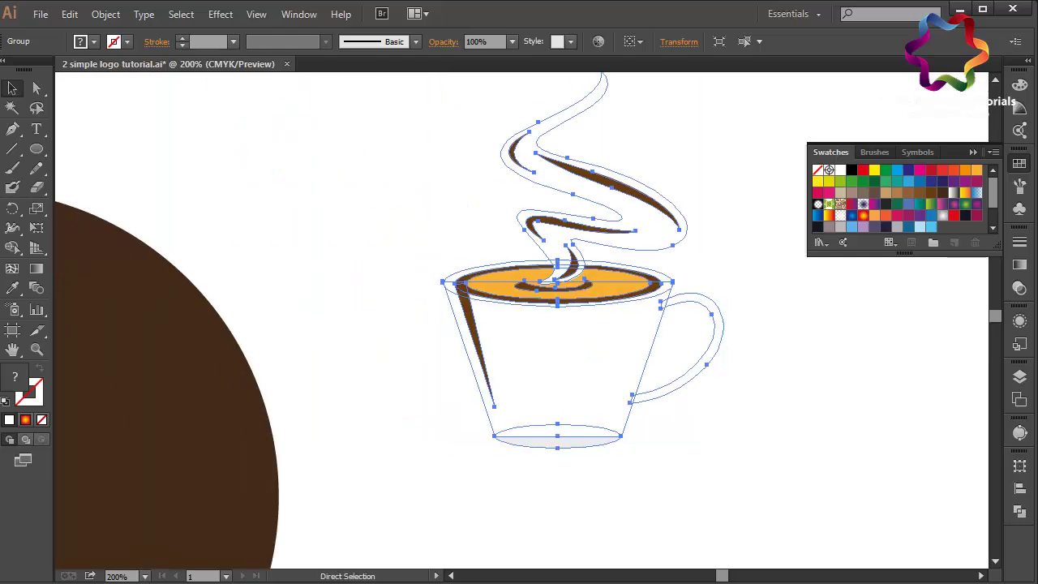
{"action": "key", "text": "ctrl+minus"}
{"action": "key", "text": "ctrl+minus"}
{"action": "key", "text": "ctrl+0"}
Step: Move the grouped white cup and steam into the centre of the brown dome
{"action": "left_click_drag", "start_coordinate": [667, 194], "coordinate": [421, 255]}
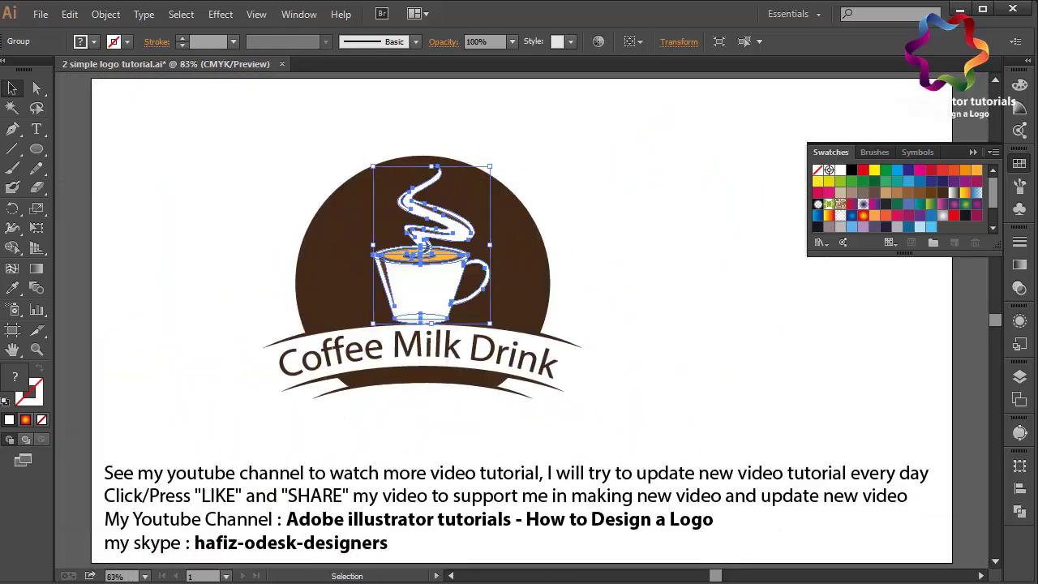
{"action": "key", "text": "ctrl+z"}
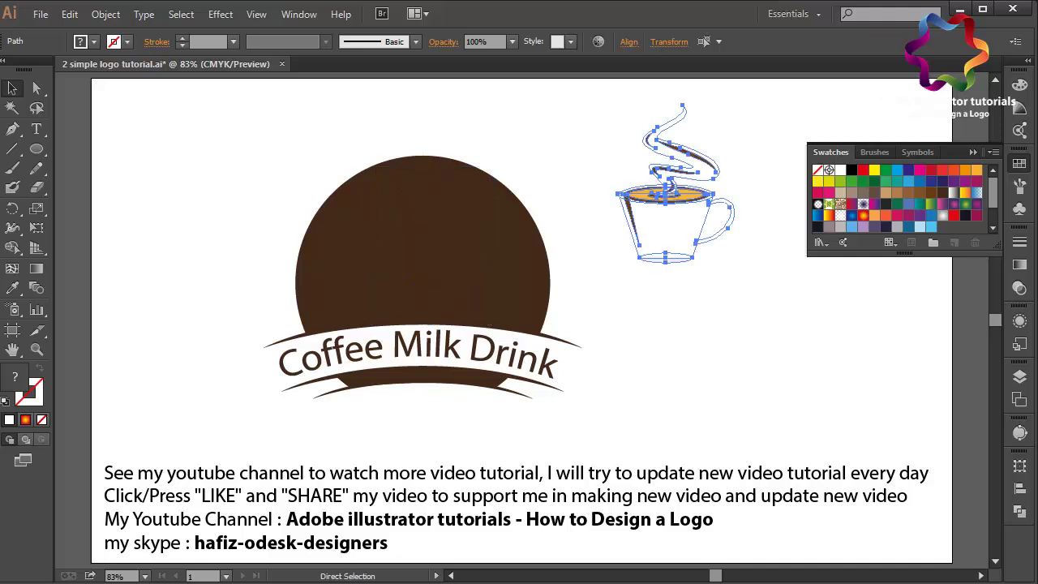
{"action": "key", "text": "ctrl+shift+a"}
{"action": "left_click", "coordinate": [665, 258]}
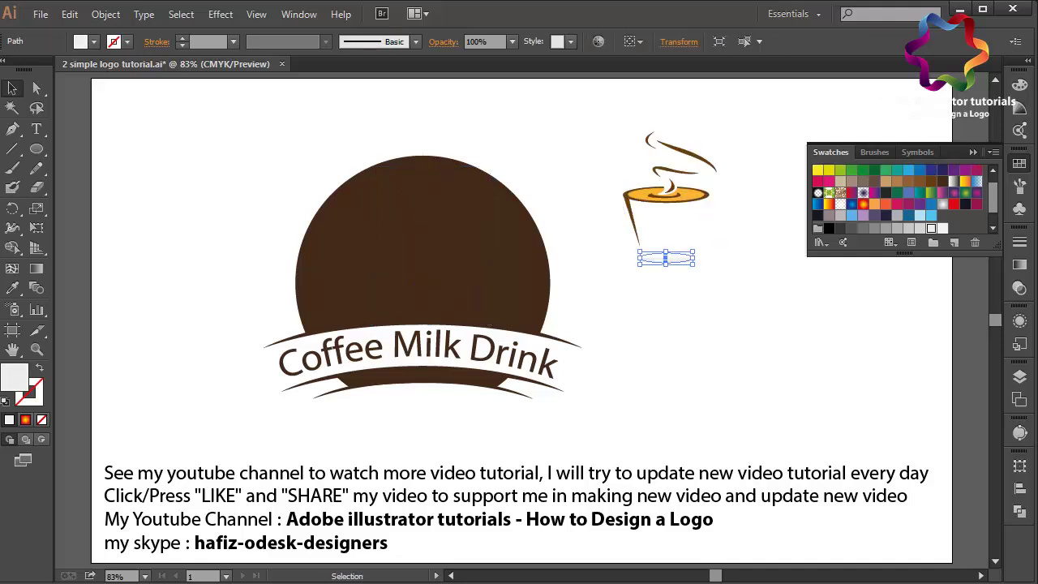
{"action": "left_click_drag", "start_coordinate": [773, 291], "coordinate": [609, 89]}
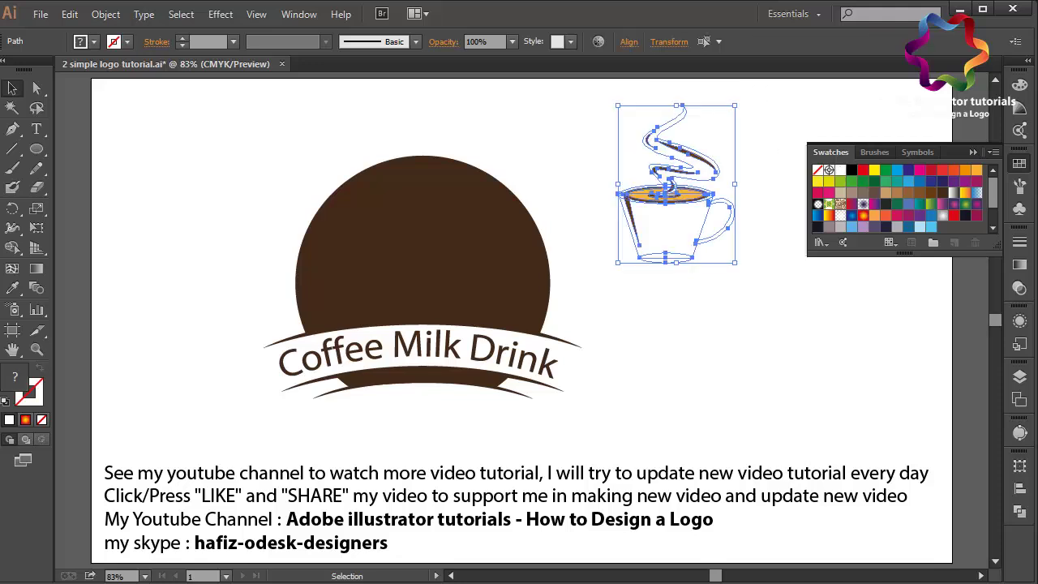
{"action": "left_click_drag", "start_coordinate": [665, 195], "coordinate": [420, 251]}
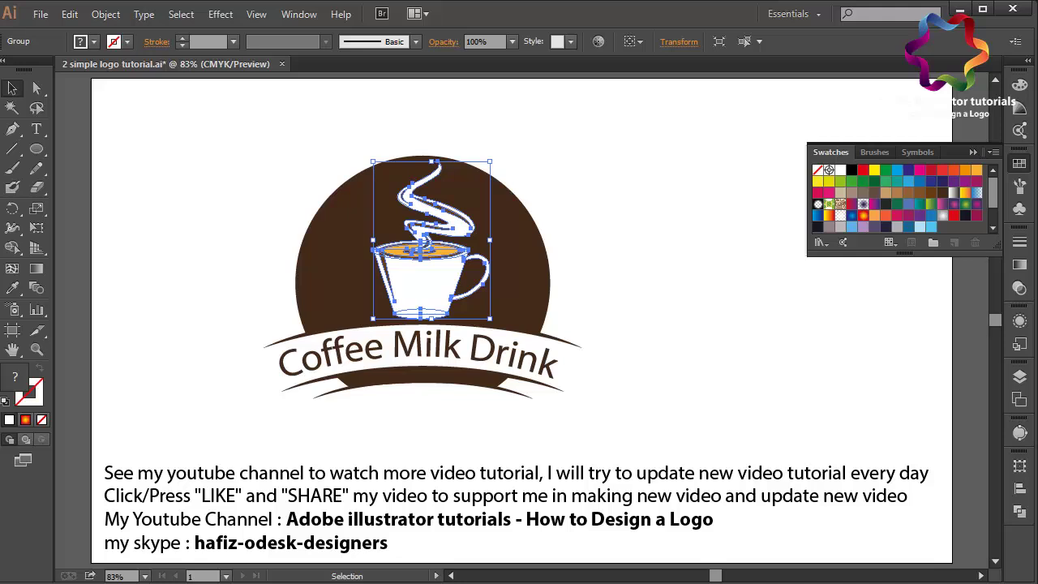
{"action": "key", "text": "ctrl+shift+a"}
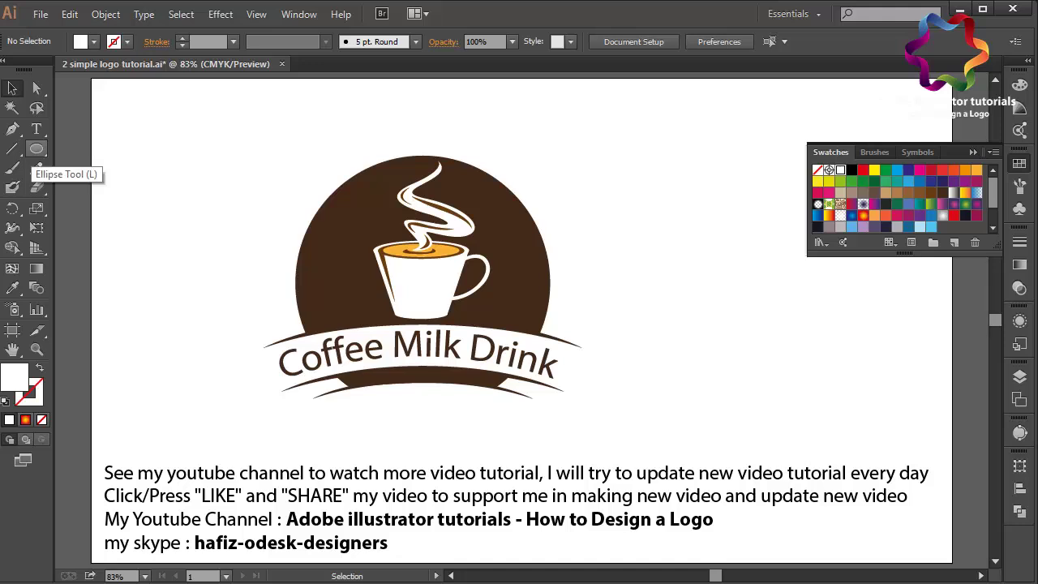
Step: Draw a circle and paste a slightly larger concentric copy in front
{"action": "left_click", "coordinate": [36, 149]}
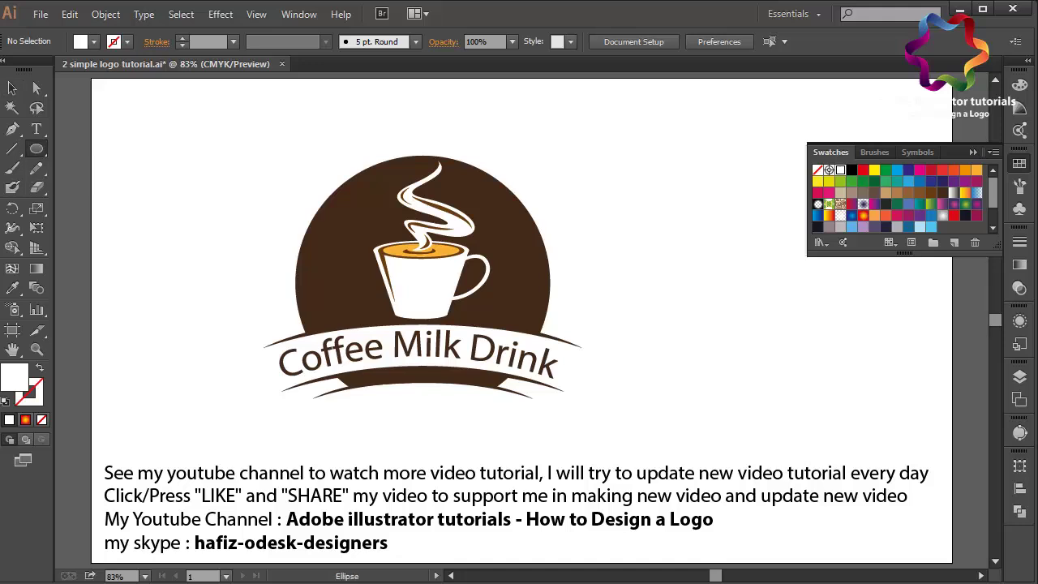
{"action": "mouse_move", "coordinate": [596, 159]}
{"action": "left_mouse_down"}
{"action": "mouse_move", "coordinate": [808, 369]}
{"action": "mouse_move", "coordinate": [806, 343]}
{"action": "left_mouse_up"}
{"action": "key", "text": "v"}
{"action": "left_click_drag", "start_coordinate": [708, 246], "coordinate": [700, 261]}
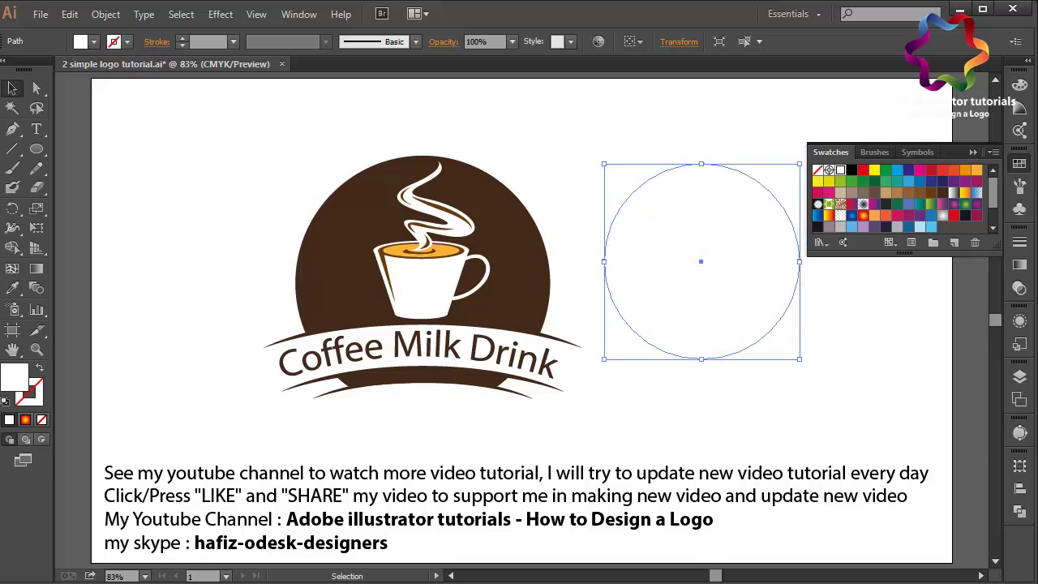
{"action": "key", "text": "ctrl+c"}
{"action": "key", "text": "ctrl+f"}
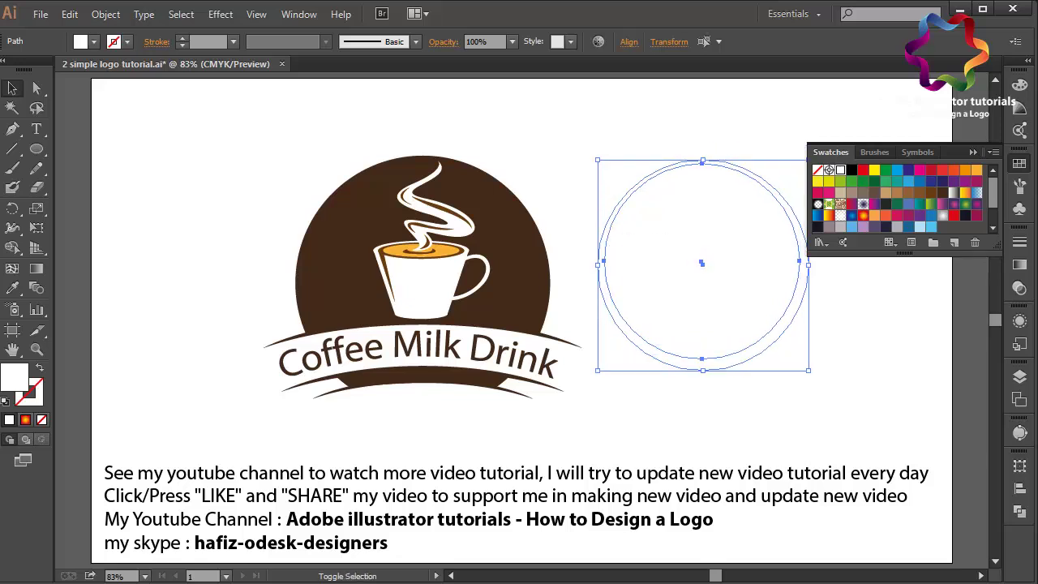
{"action": "key", "text": "ctrl+z"}
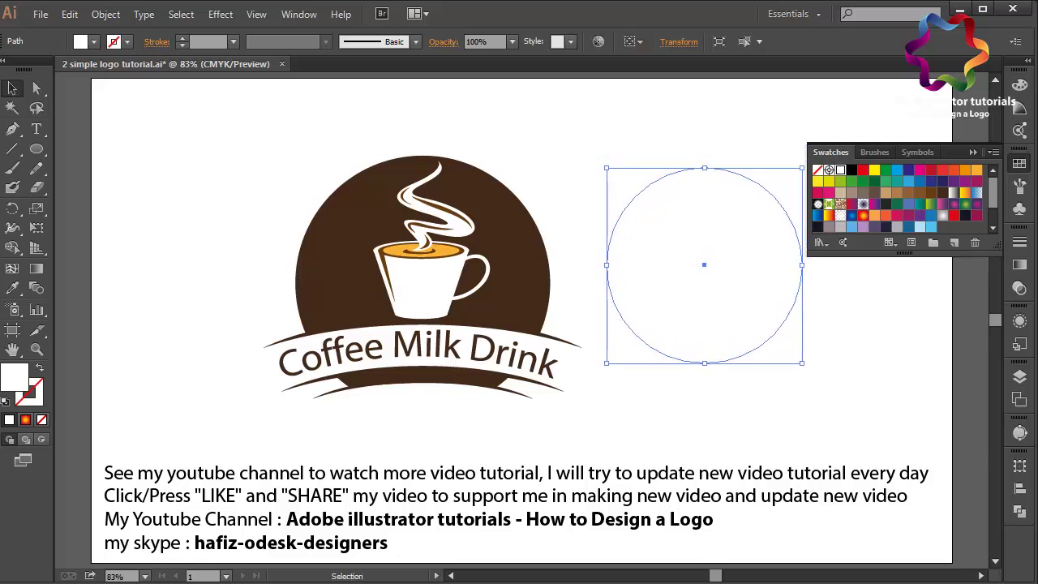
{"action": "key", "text": "ctrl+shift+z"}
{"action": "key", "text": "ctrl+z"}
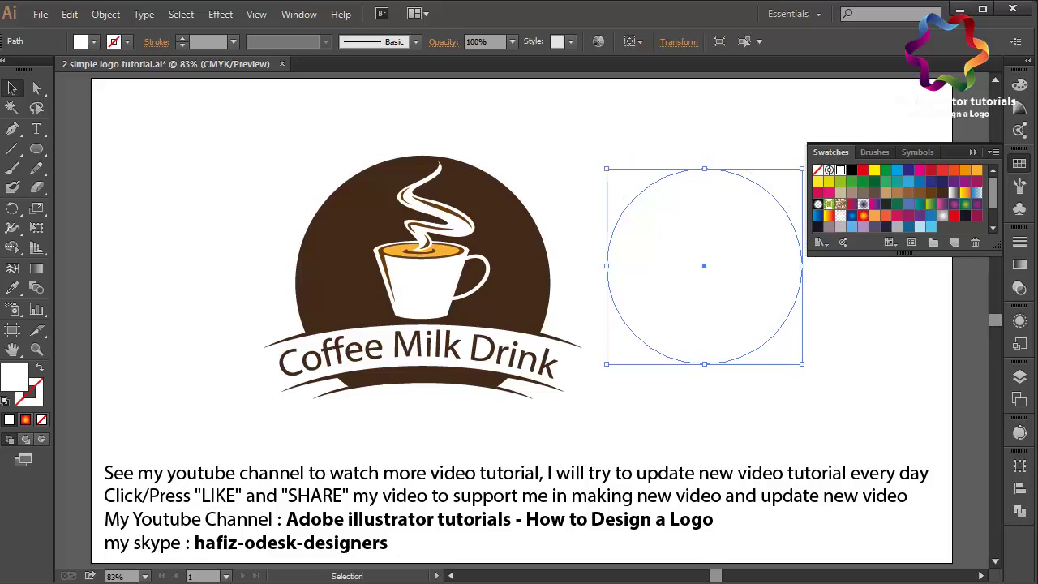
{"action": "key", "text": "ctrl+z"}
{"action": "key", "text": "ctrl+shift+z"}
{"action": "key", "text": "ctrl+z"}
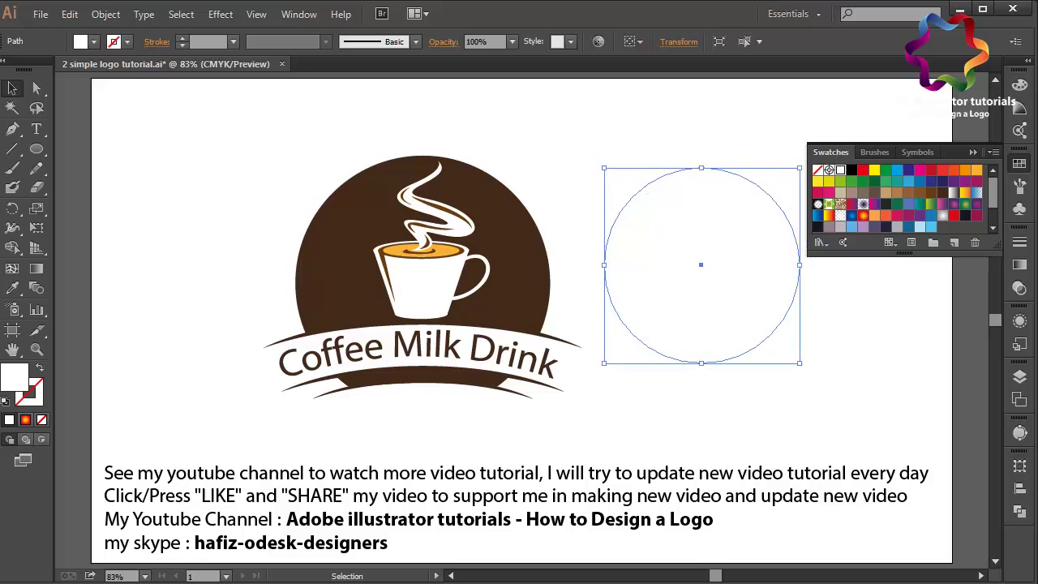
{"action": "key", "text": "ctrl+shift+z"}
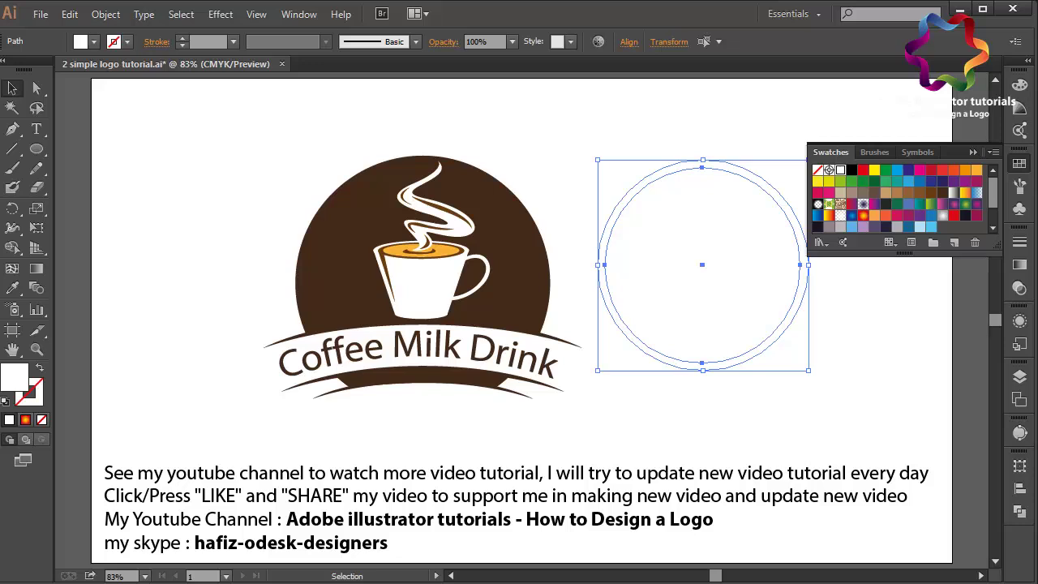
Step: Combine the circles into a thin ring with Pathfinder Exclude and centre it around the cup
{"action": "left_click", "coordinate": [1019, 512]}
{"action": "left_click", "coordinate": [859, 492]}
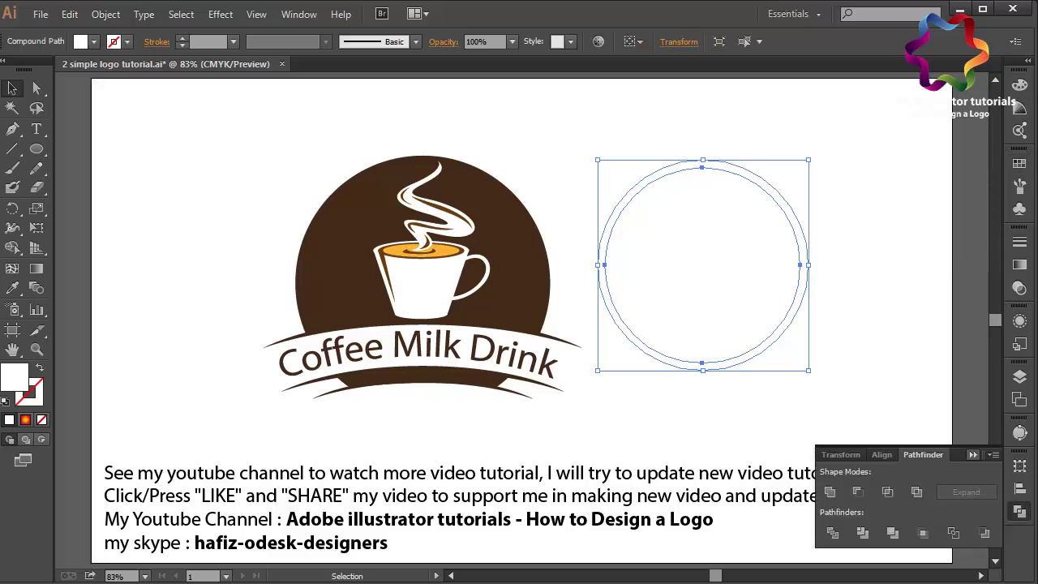
{"action": "left_click", "coordinate": [1020, 512]}
{"action": "left_click_drag", "start_coordinate": [602, 264], "coordinate": [325, 275]}
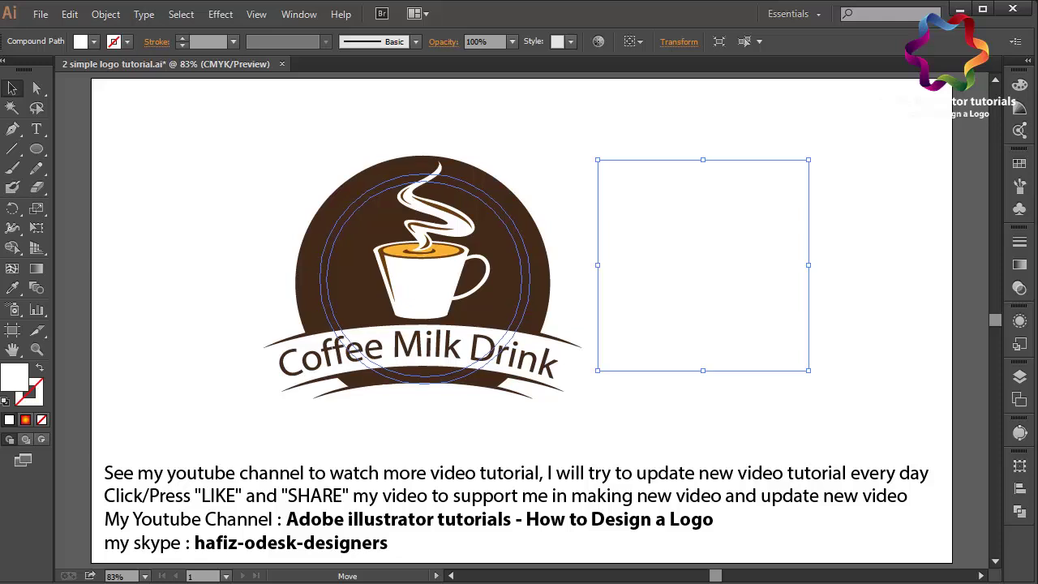
{"action": "left_click_drag", "start_coordinate": [343, 339], "coordinate": [351, 347]}
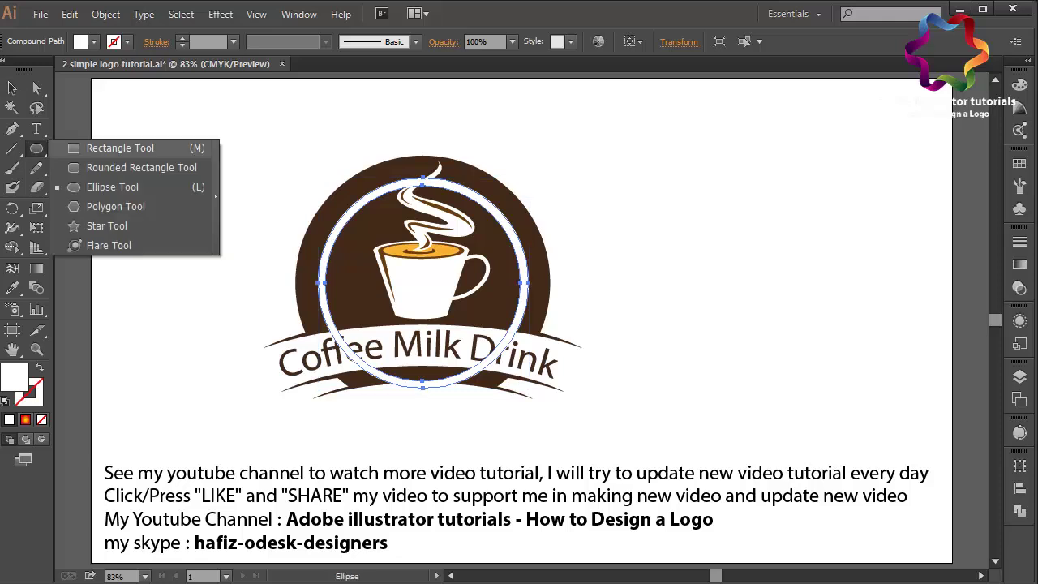
Step: Draw a curved pen shape over the banner and subtract it from the ring with Minus Front
{"action": "left_click_drag", "start_coordinate": [37, 149], "coordinate": [97, 146]}
{"action": "key", "text": "p"}
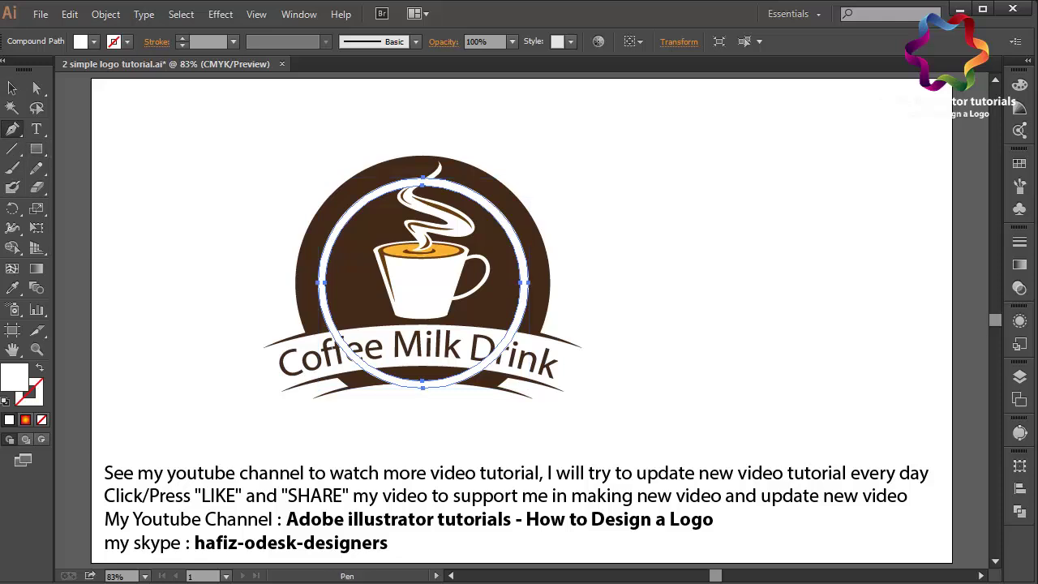
{"action": "left_click", "coordinate": [263, 347]}
{"action": "left_click_drag", "start_coordinate": [585, 352], "coordinate": [734, 410]}
{"action": "left_click", "coordinate": [272, 449]}
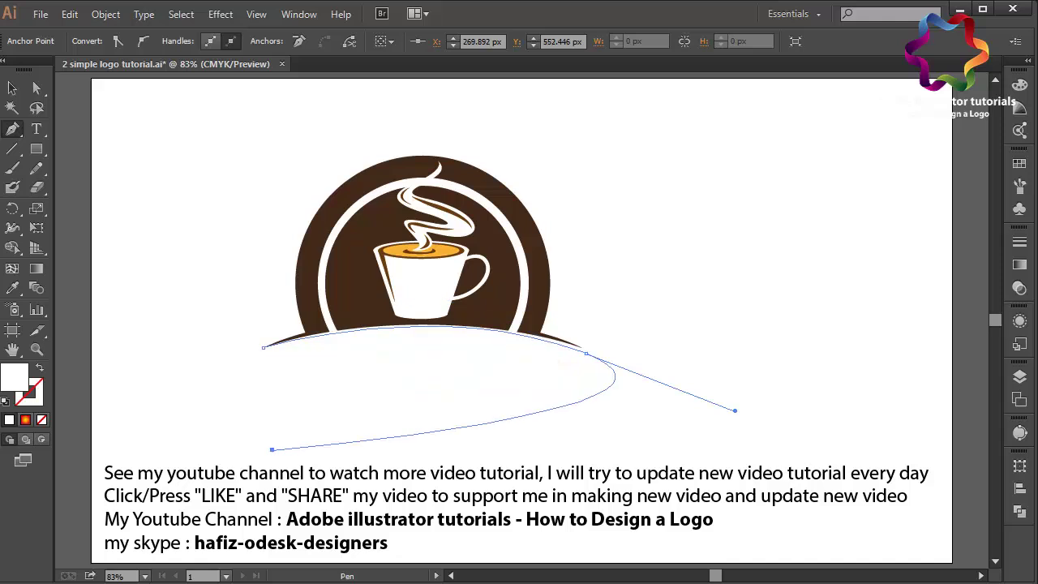
{"action": "key", "text": "v"}
{"action": "left_click", "coordinate": [349, 357], "text": "shift"}
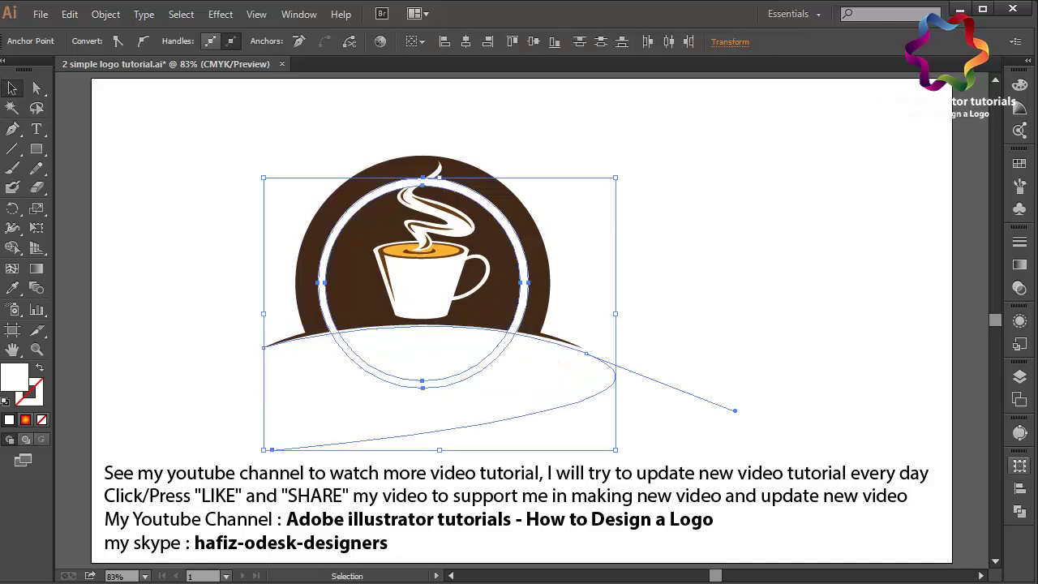
{"action": "left_click", "coordinate": [1019, 511]}
{"action": "left_click", "coordinate": [857, 492]}
{"action": "left_click", "coordinate": [810, 243]}
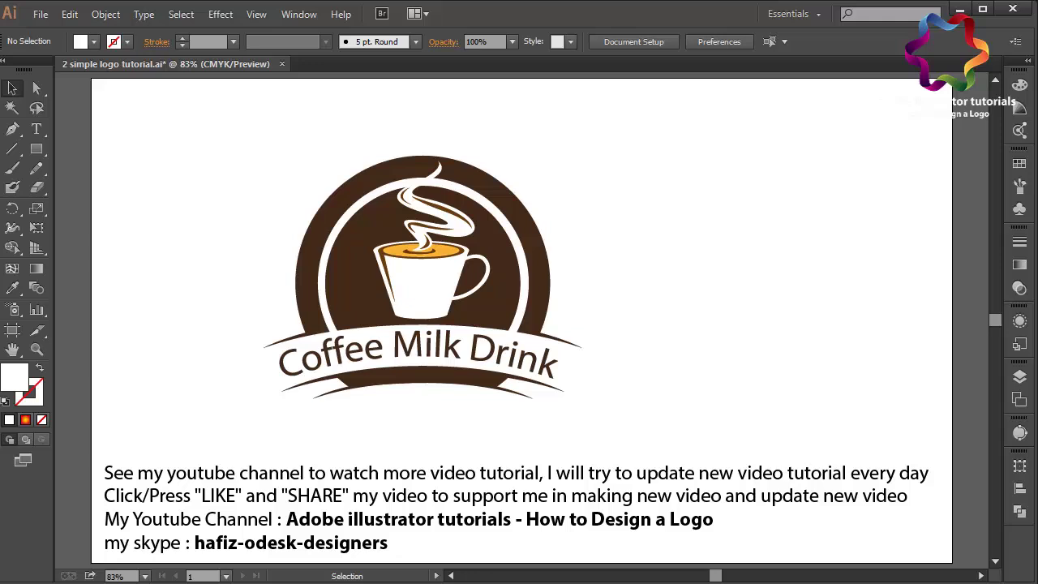
Step: Type '1999 - 5000' with the Type tool and enlarge its font size
{"action": "key", "text": "t"}
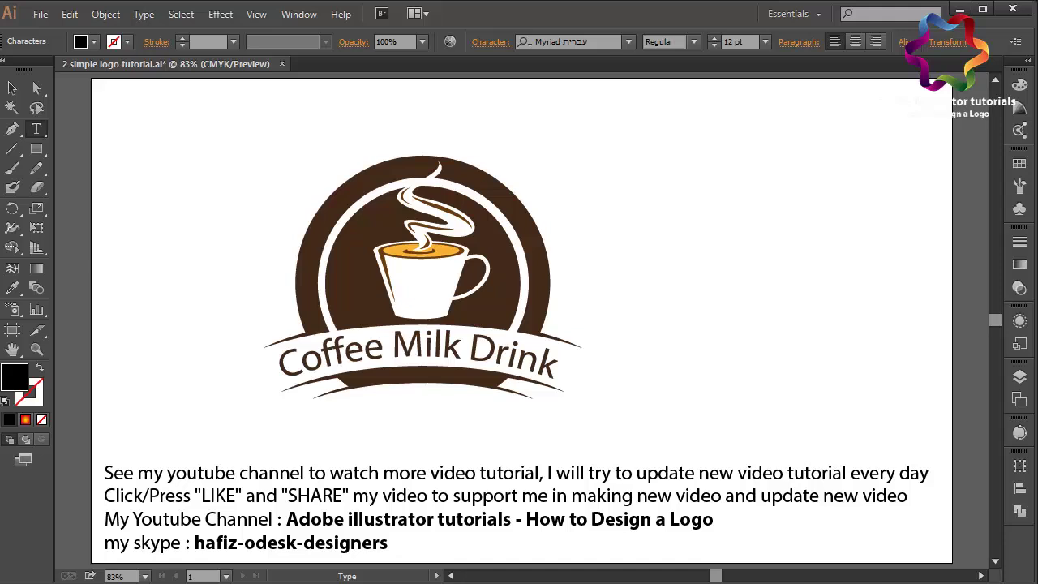
{"action": "type", "text": "1999"}
{"action": "type", "text": "500"}
{"action": "key", "text": "ctrl+a"}
{"action": "key", "text": "ctrl+shift+period"}
{"action": "key", "text": "ctrl+shift+period"}
{"action": "key", "text": "ctrl+shift+period"}
{"action": "key", "text": "ctrl+shift+period"}
{"action": "key", "text": "ctrl+shift+period"}
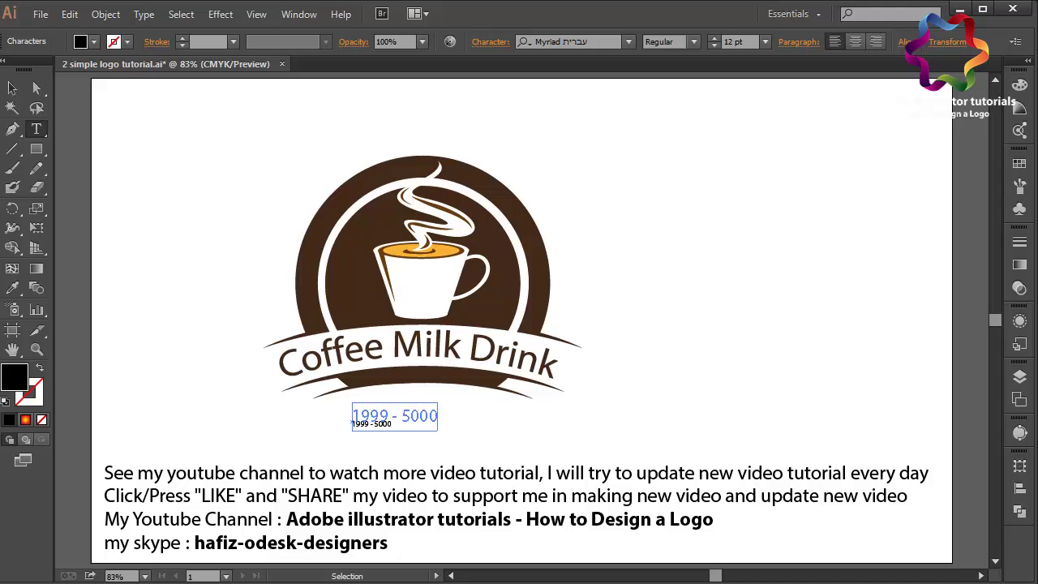
{"action": "key", "text": "ctrl+shift+a"}
Step: Centre the '1999 - 5000' text under the banner and colour it brown
{"action": "key", "text": "v"}
{"action": "left_click_drag", "start_coordinate": [351, 418], "coordinate": [376, 402]}
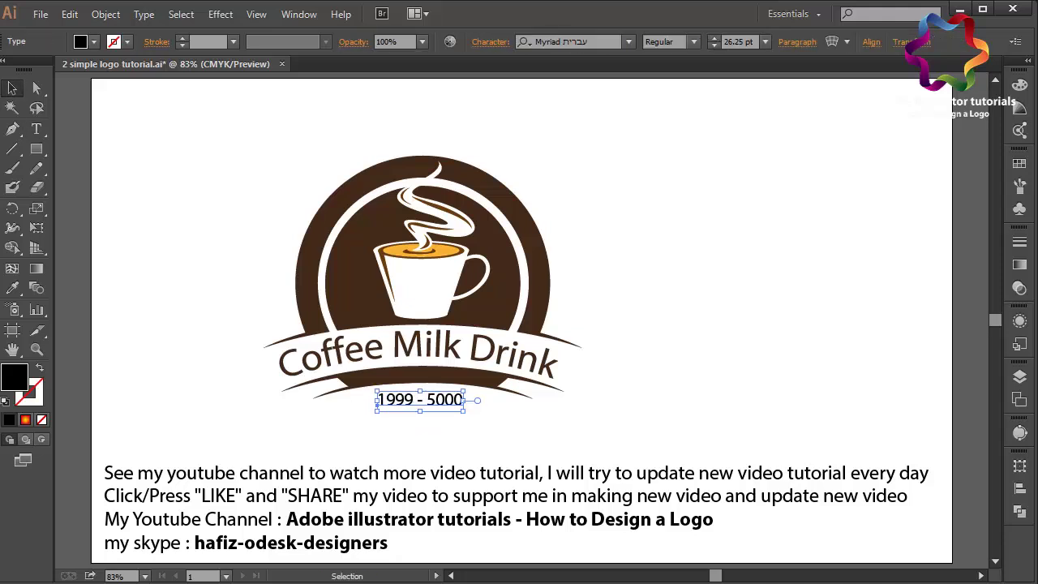
{"action": "left_click", "coordinate": [648, 421]}
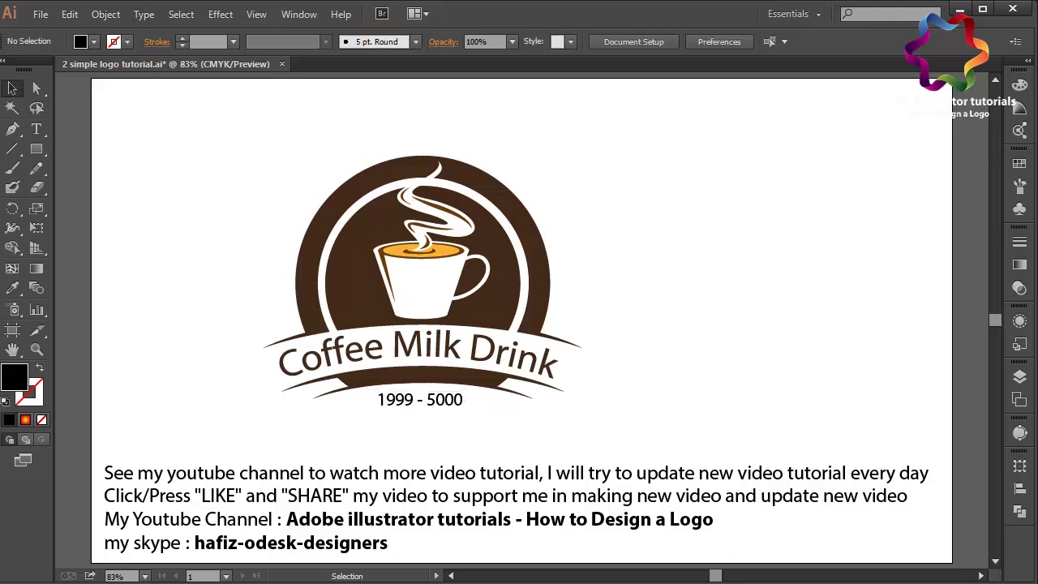
{"action": "left_click_drag", "start_coordinate": [420, 399], "coordinate": [421, 398]}
{"action": "left_click", "coordinate": [1019, 162]}
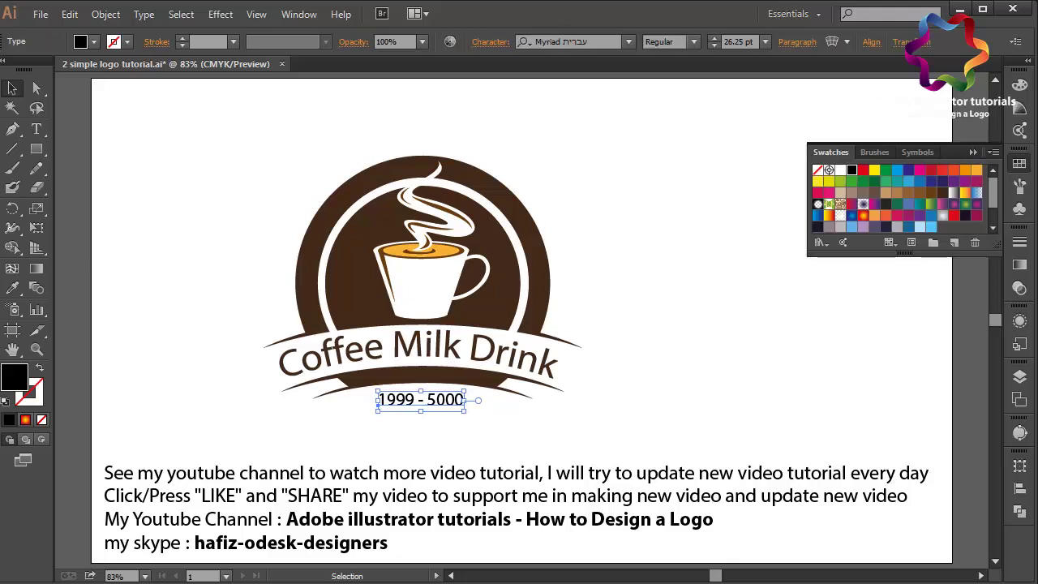
{"action": "left_click", "coordinate": [931, 193]}
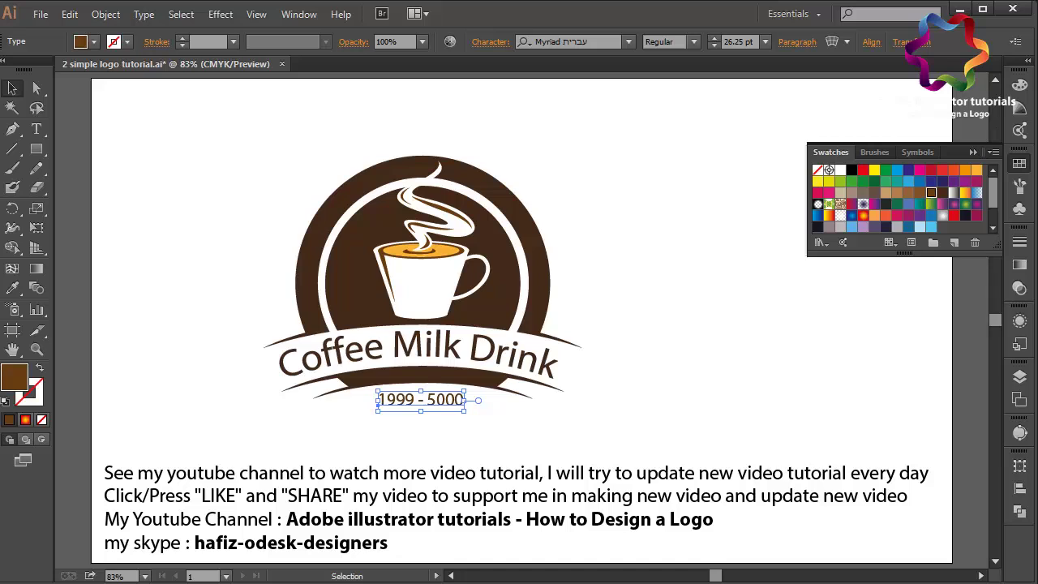
{"action": "key", "text": "ctrl+shift+a"}
{"action": "key", "text": "ctrl+z"}
{"action": "key", "text": "ctrl+shift+a"}
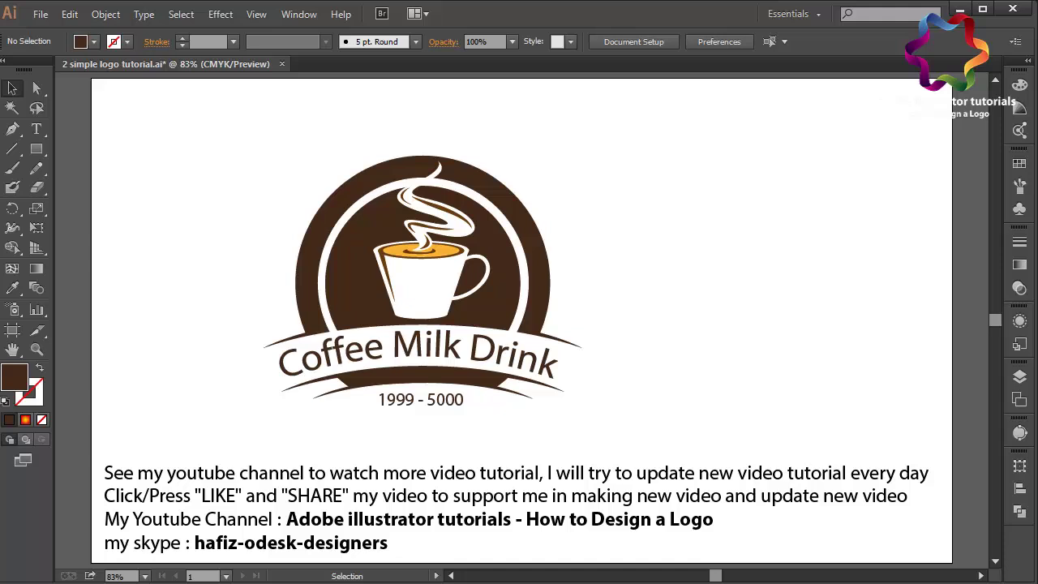
Step: Draw small brown stars on both sides of '1999 - 5000' with the Star tool
{"action": "left_click_drag", "start_coordinate": [37, 149], "coordinate": [90, 227]}
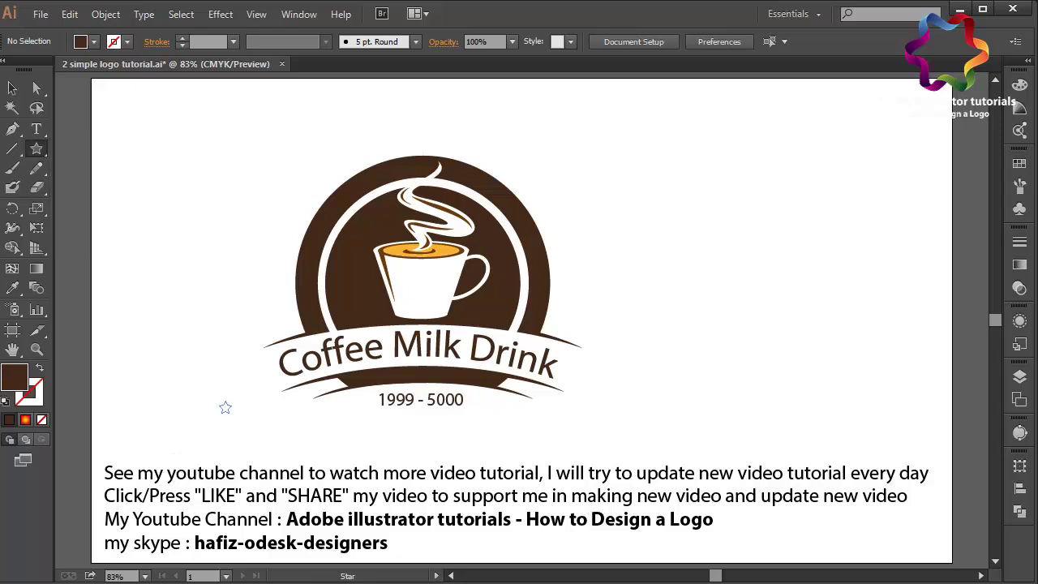
{"action": "left_click", "coordinate": [13, 88]}
{"action": "left_click_drag", "start_coordinate": [225, 407], "coordinate": [476, 403]}
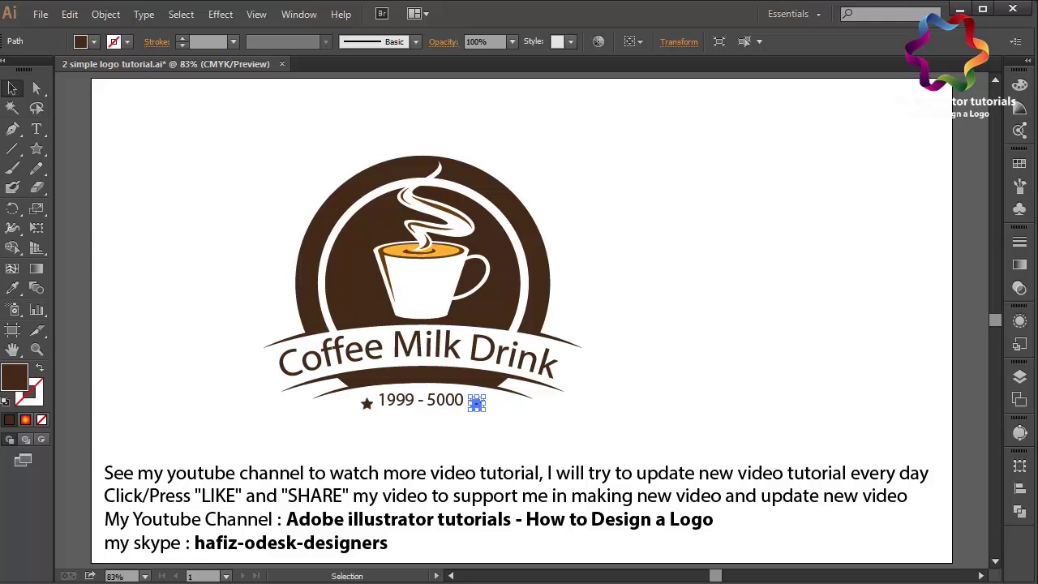
{"action": "key", "text": "ctrl+shift+a"}
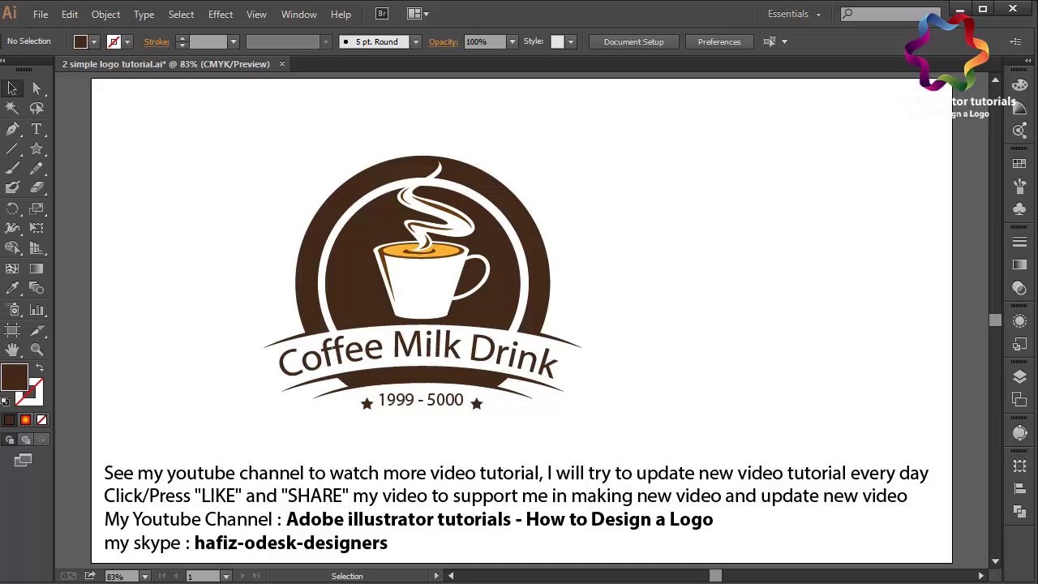
Step: Save the logo as an Illustrator file with File > Save As
{"action": "left_click", "coordinate": [40, 14]}
{"action": "left_click", "coordinate": [81, 161]}
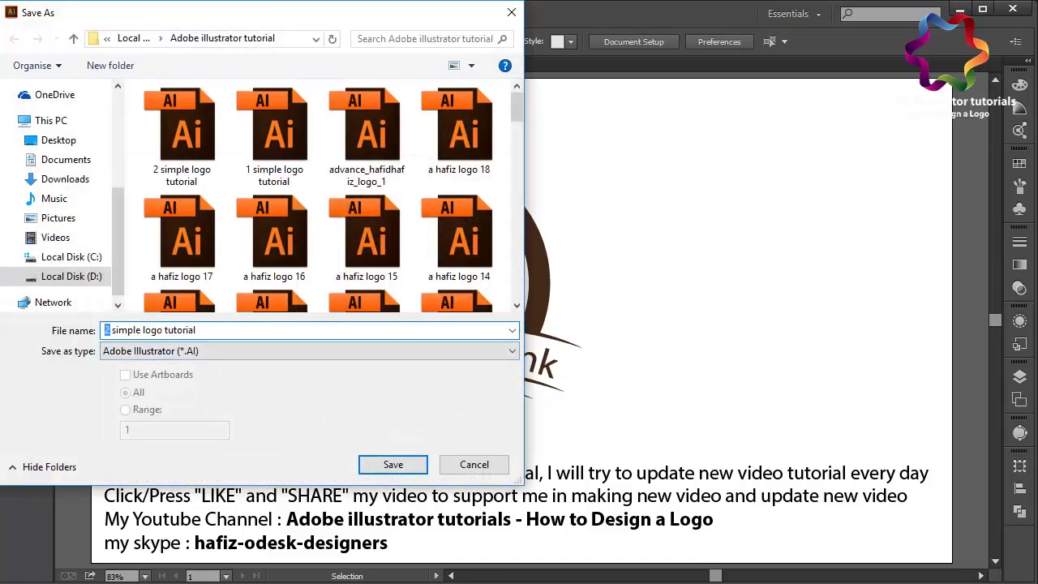
{"action": "key", "text": "Return"}
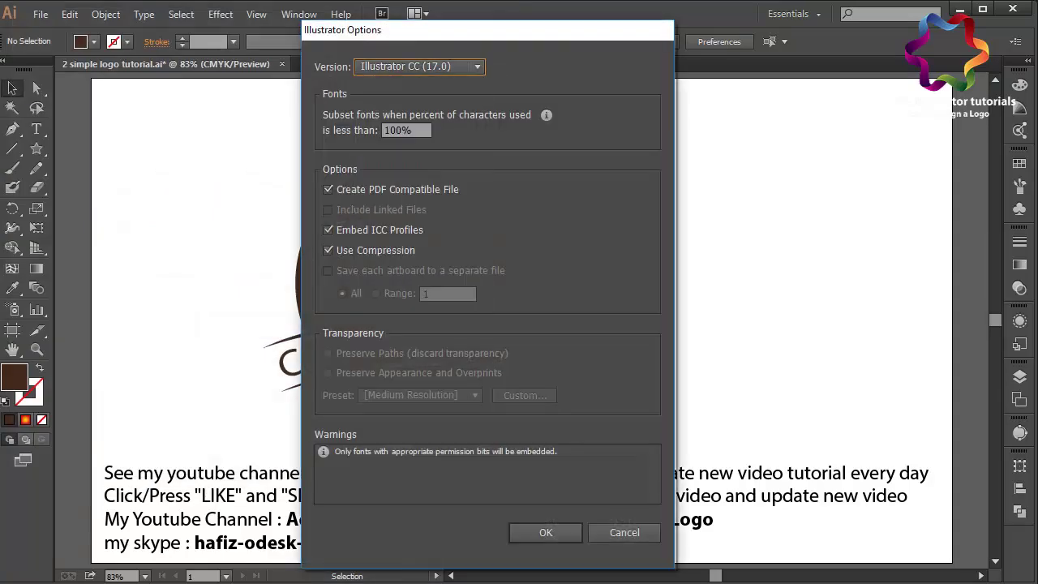